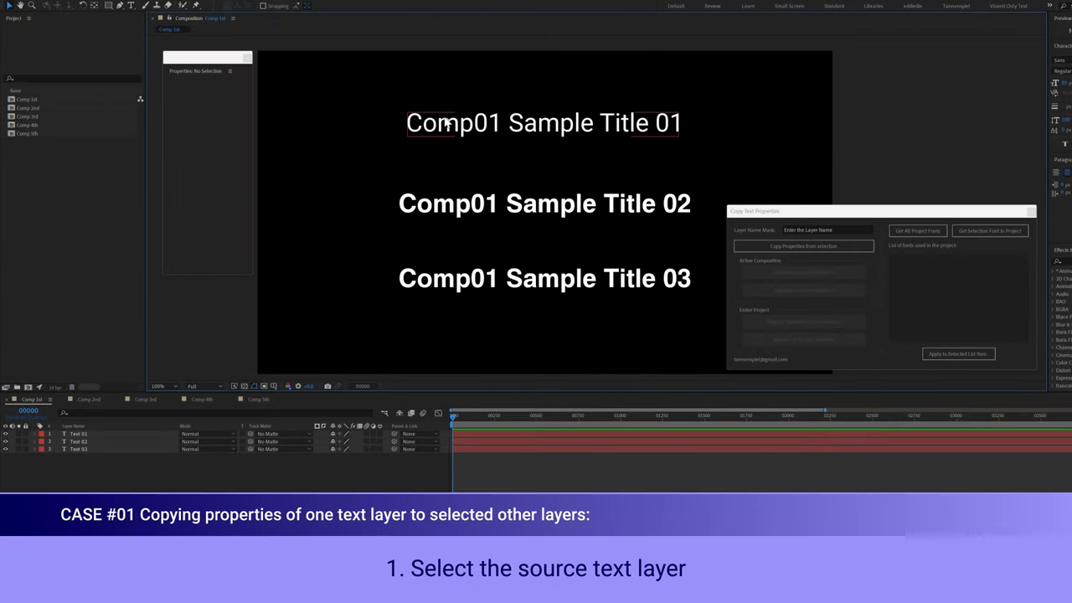
Copy the text properties of Sample Title 01 with Copy Properties from selection.
{"action": "left_click", "coordinate": [446, 123]}
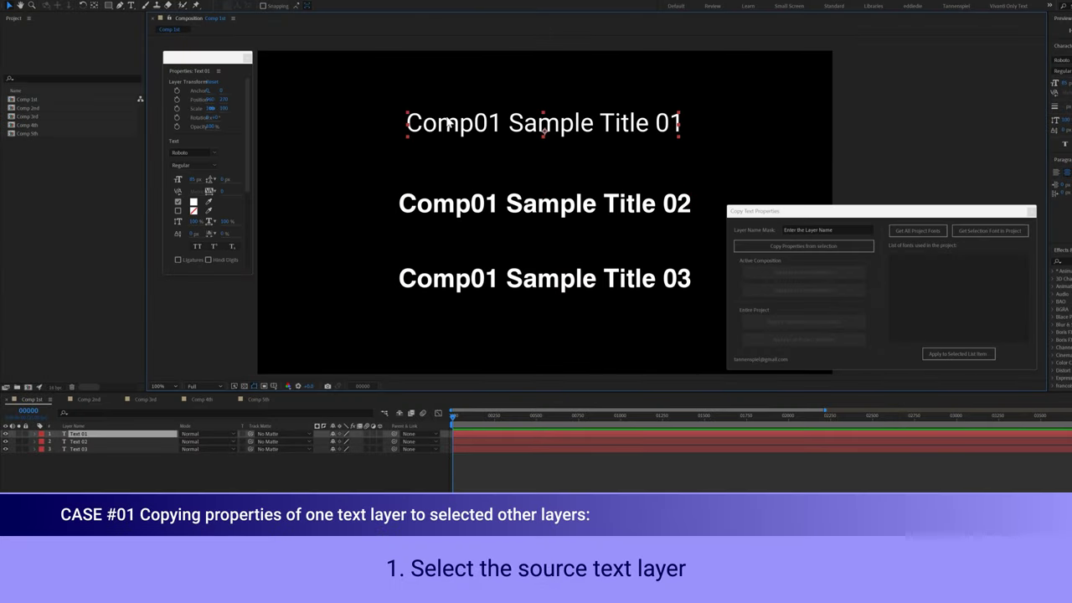
{"action": "left_click", "coordinate": [743, 247]}
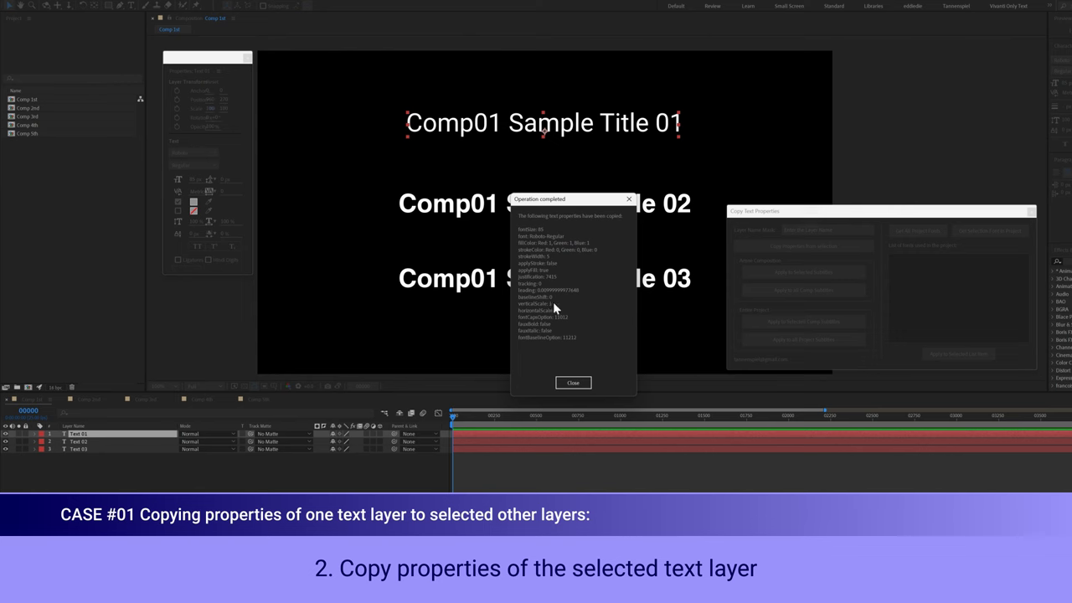
{"action": "left_click", "coordinate": [564, 382]}
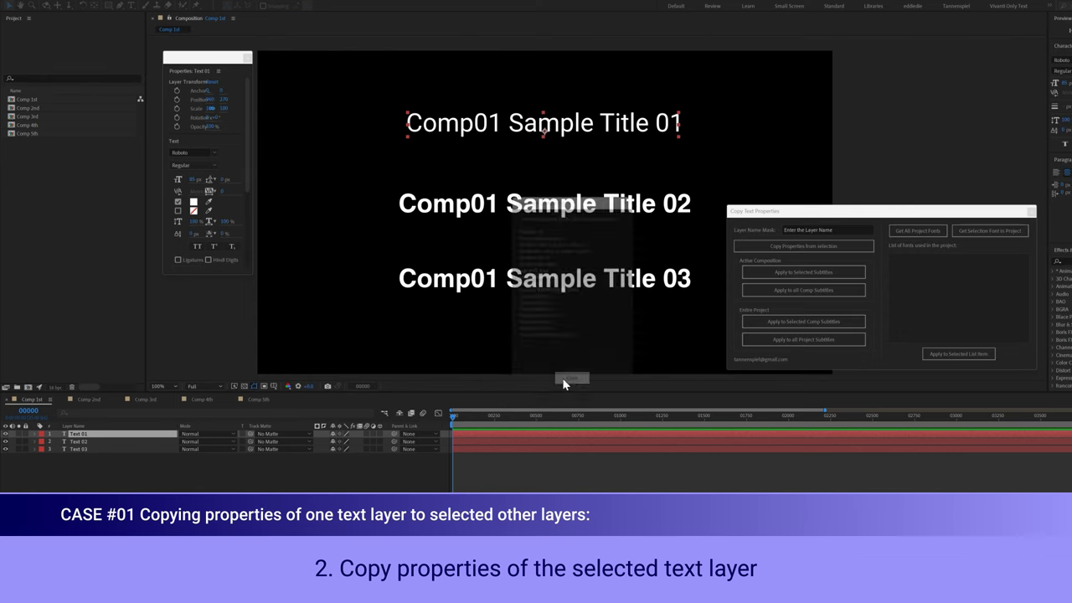
Apply Title 01's regular style to the selected Titles 02 and 03.
{"action": "left_click", "coordinate": [461, 207]}
{"action": "left_click", "coordinate": [460, 283], "text": "shift"}
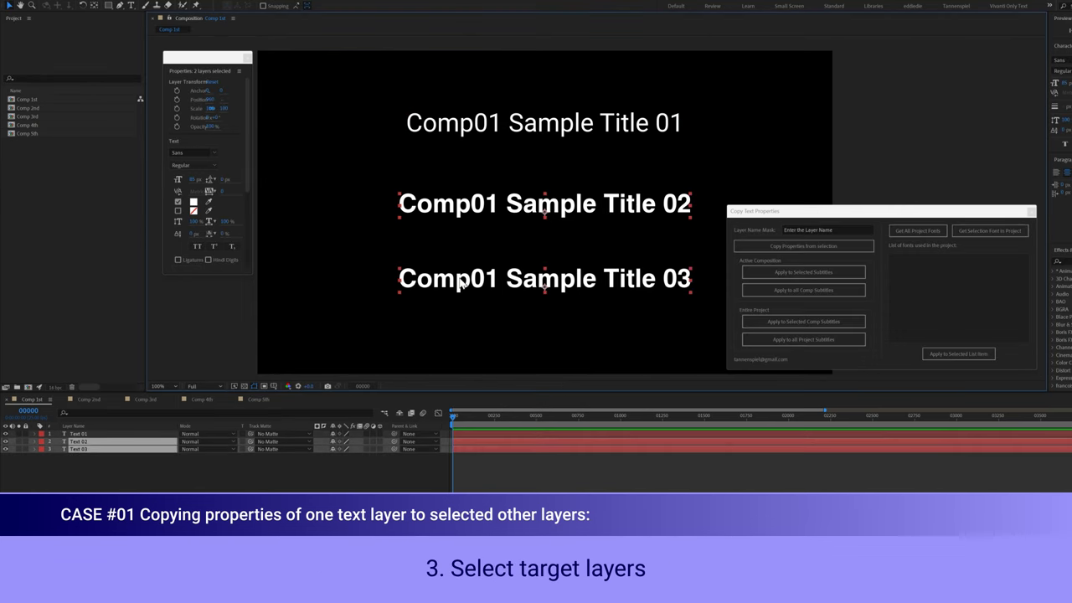
{"action": "left_click", "coordinate": [771, 272]}
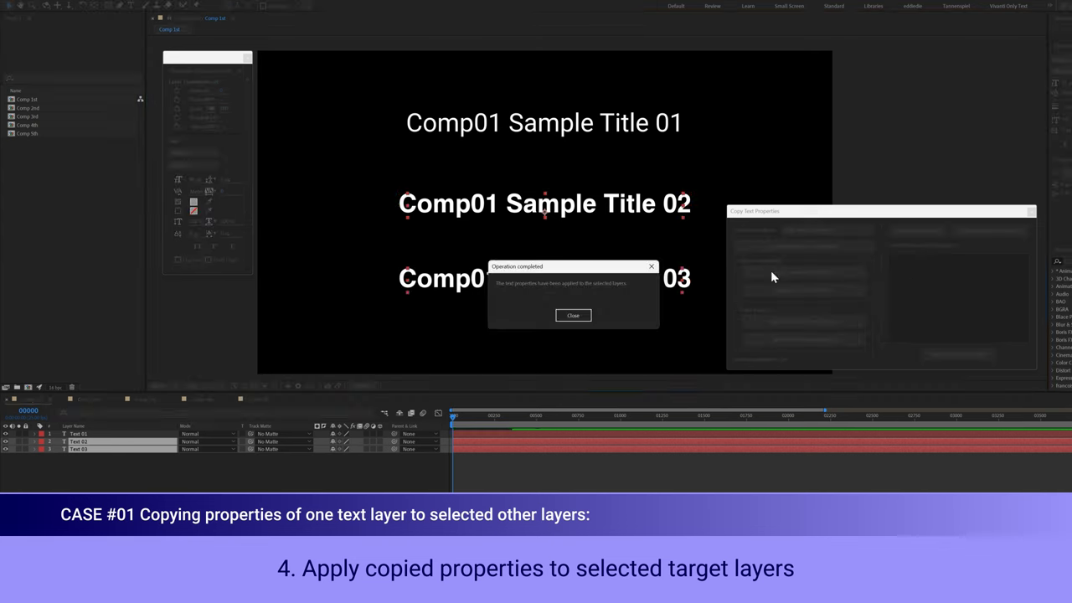
{"action": "left_click", "coordinate": [565, 314]}
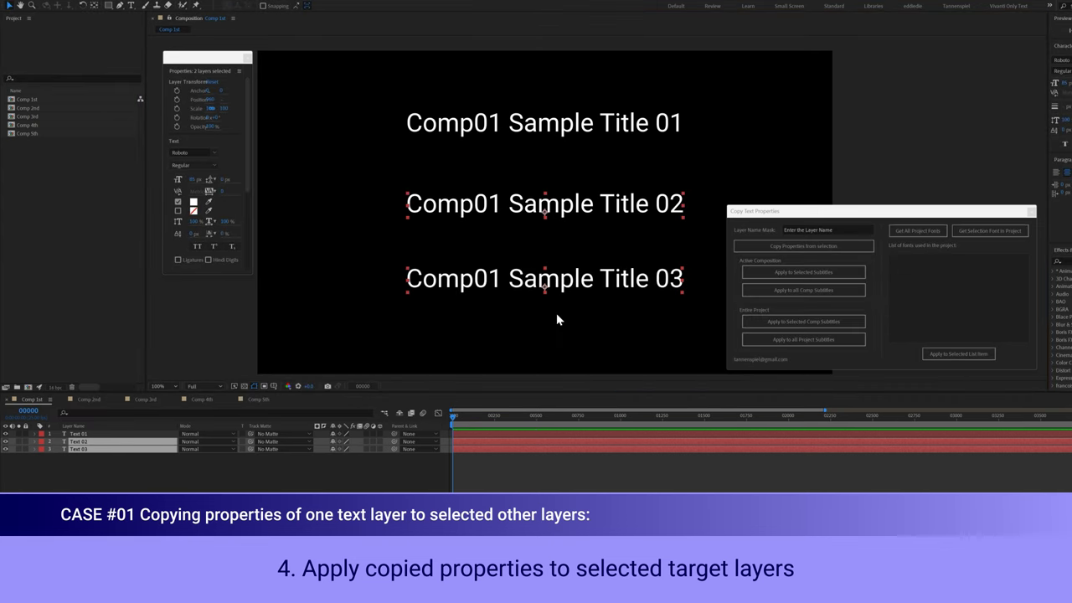
Restyle Title 01 as Roboto Black Italic, all caps, with a red stroke.
{"action": "left_click", "coordinate": [426, 125]}
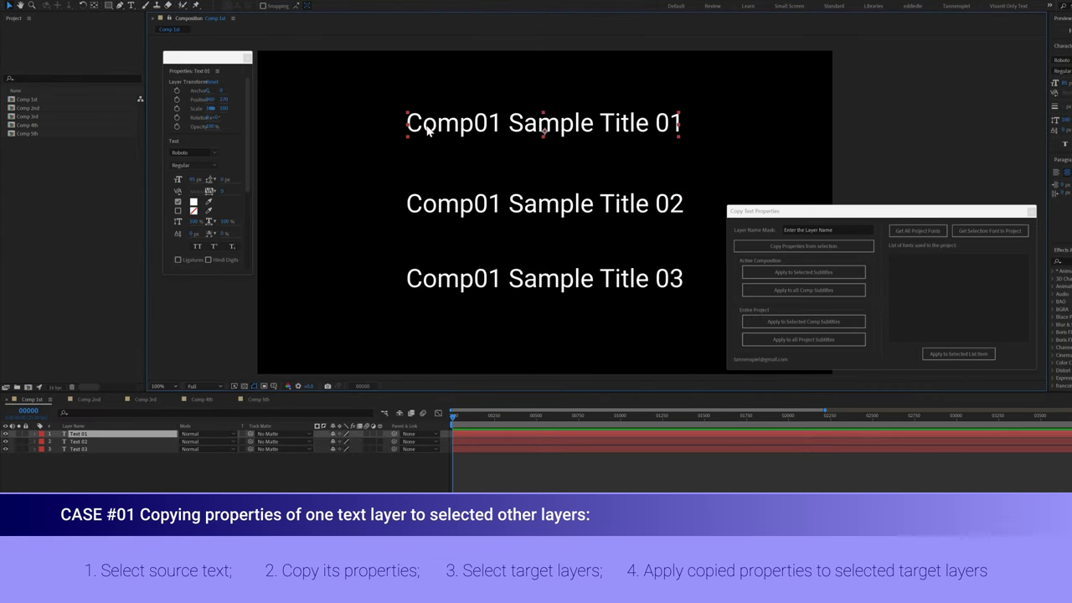
{"action": "left_click", "coordinate": [213, 153]}
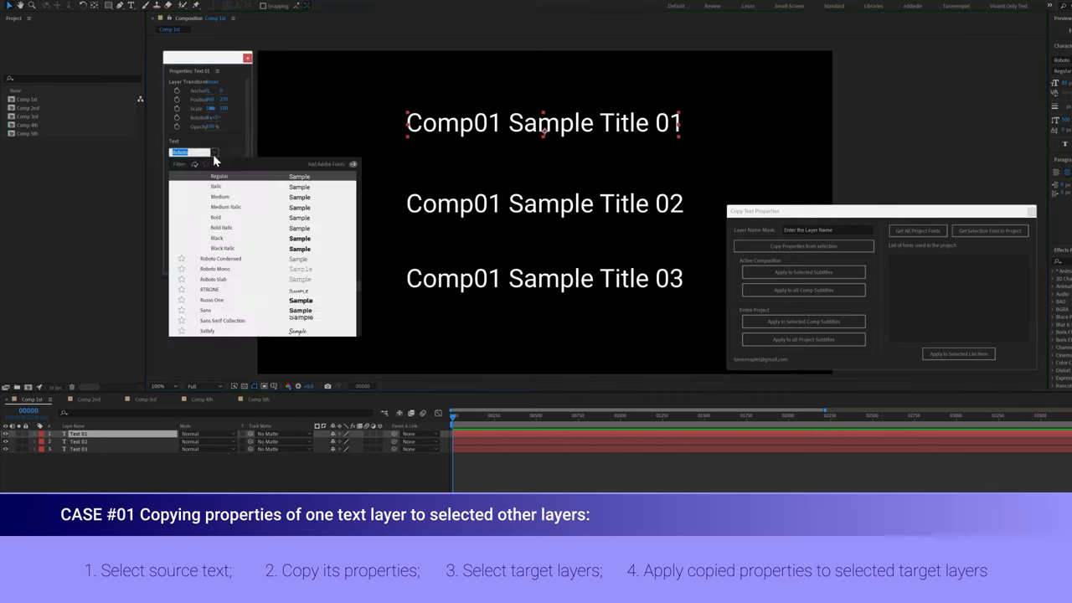
{"action": "left_click", "coordinate": [228, 248]}
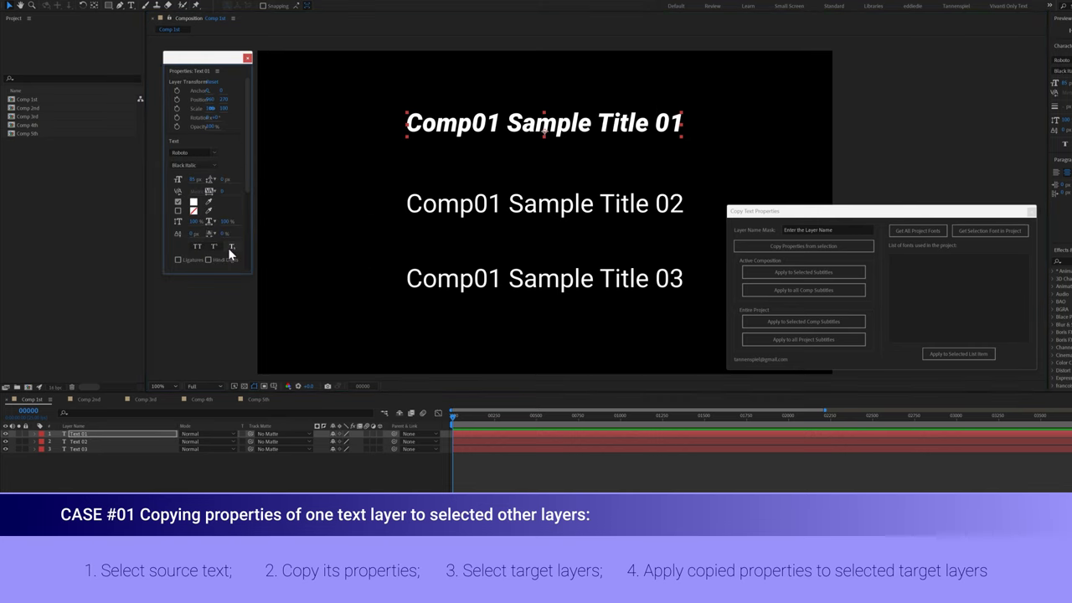
{"action": "left_click", "coordinate": [194, 216]}
{"action": "left_click", "coordinate": [261, 256]}
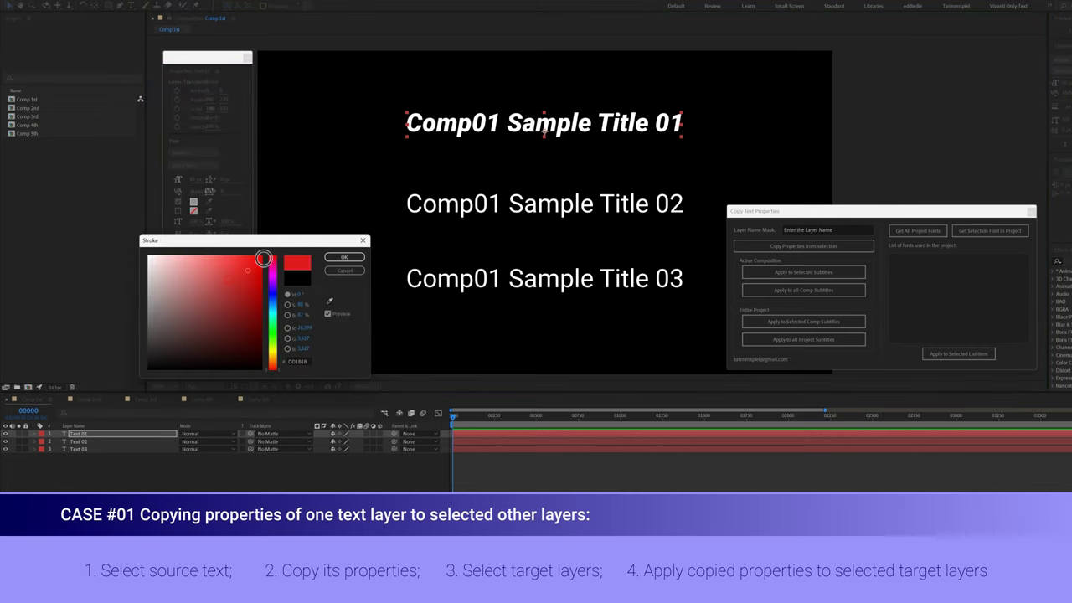
{"action": "left_click", "coordinate": [342, 259]}
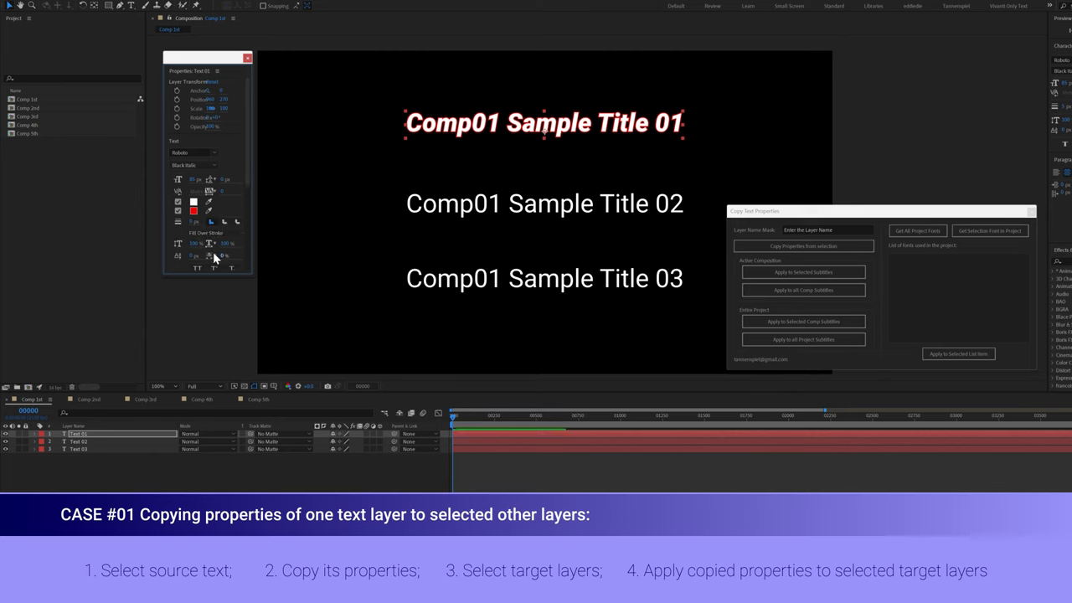
{"action": "left_click_drag", "start_coordinate": [202, 273], "coordinate": [205, 352]}
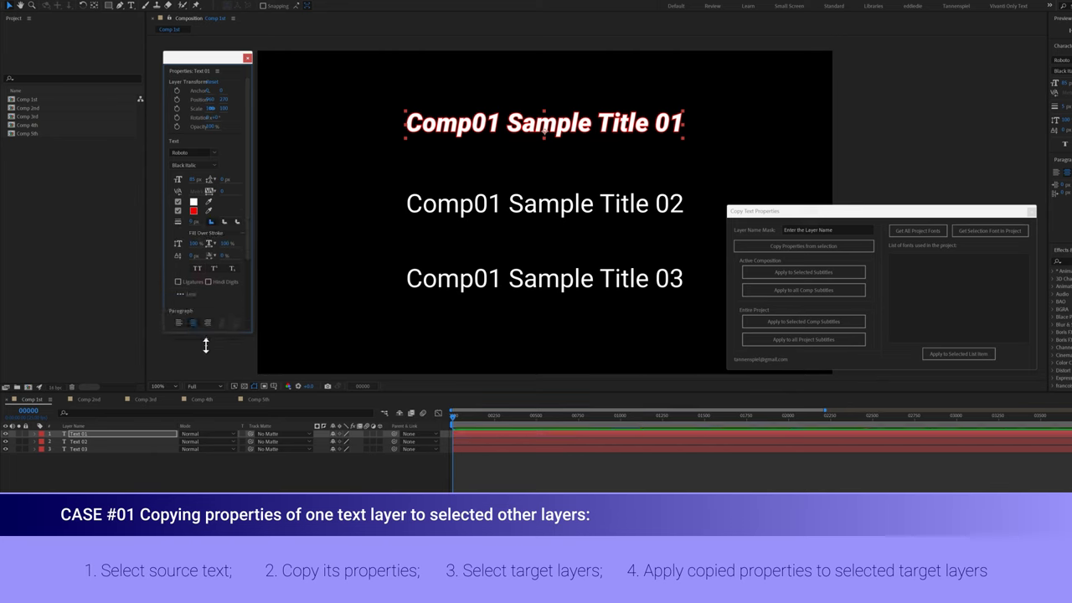
{"action": "left_click", "coordinate": [196, 269]}
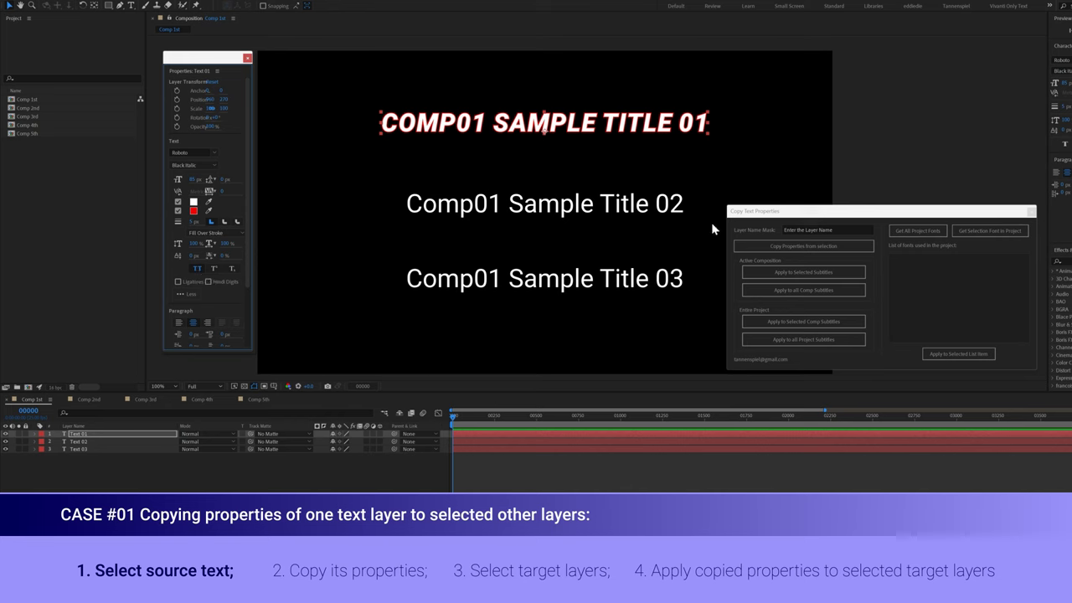
Copy Title 01's new properties and apply them to selected Titles 02 and 03.
{"action": "left_click", "coordinate": [749, 247]}
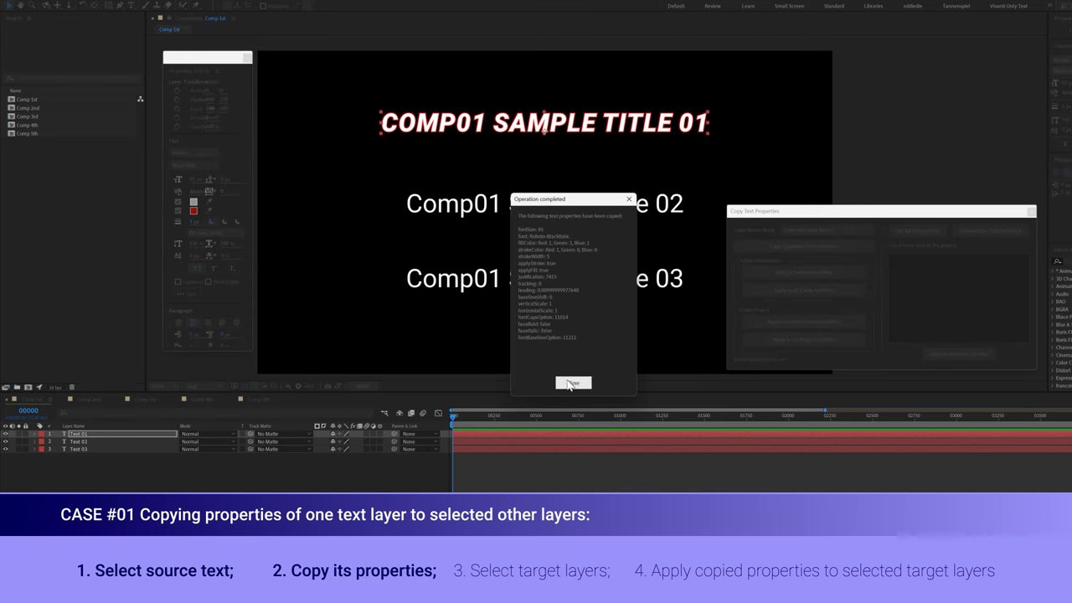
{"action": "left_click", "coordinate": [567, 381]}
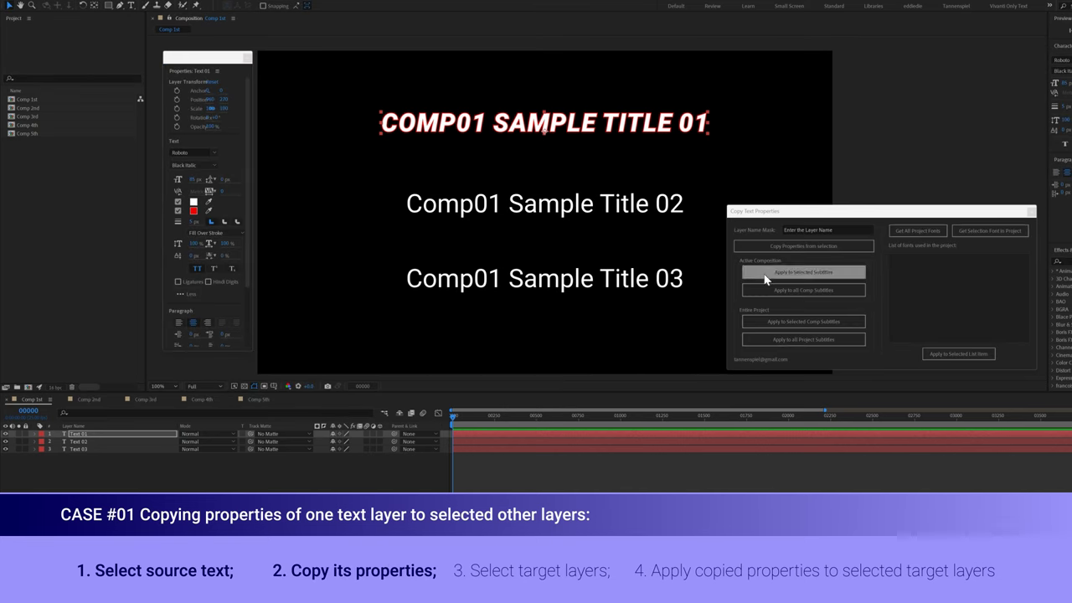
{"action": "left_click", "coordinate": [546, 204]}
{"action": "left_click", "coordinate": [611, 279], "text": "shift"}
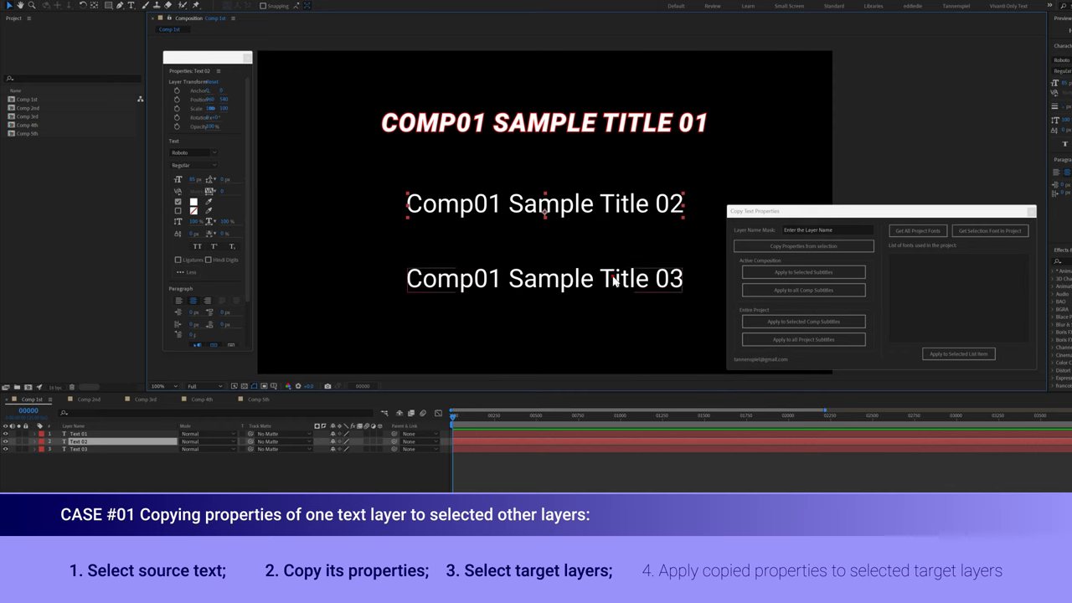
{"action": "left_click", "coordinate": [777, 273]}
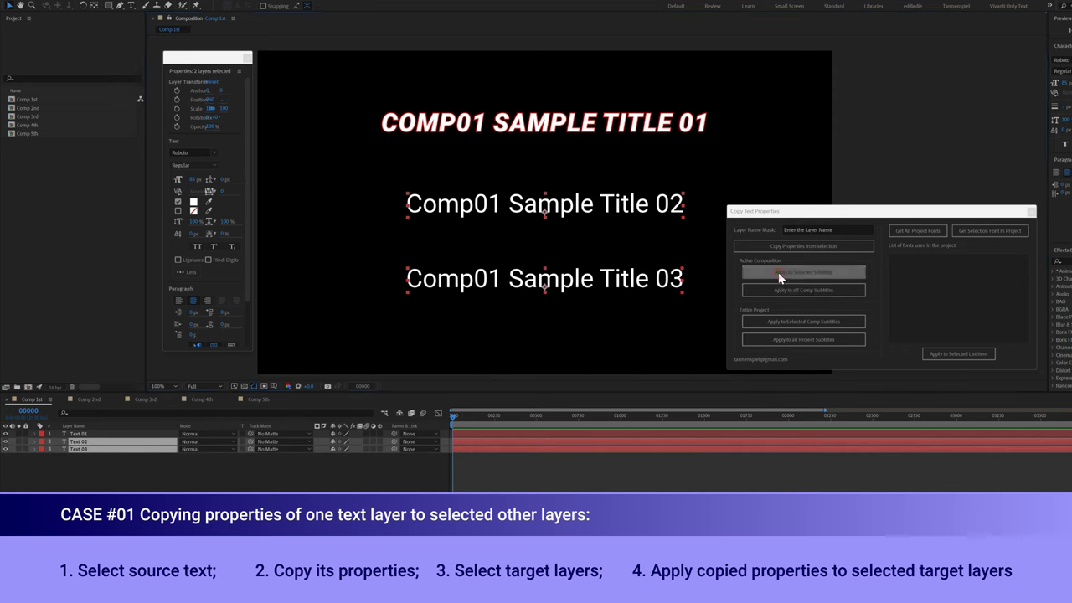
{"action": "left_click", "coordinate": [572, 315]}
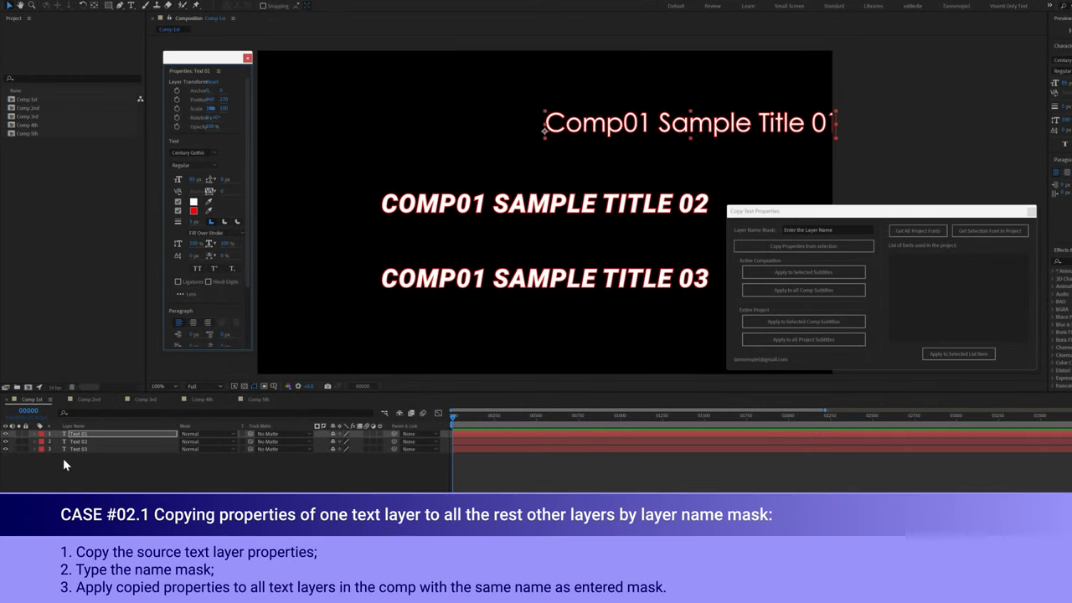
Check the Text 02 and Text 03 layer names in the timeline.
{"action": "left_click", "coordinate": [75, 441]}
{"action": "left_click", "coordinate": [75, 449]}
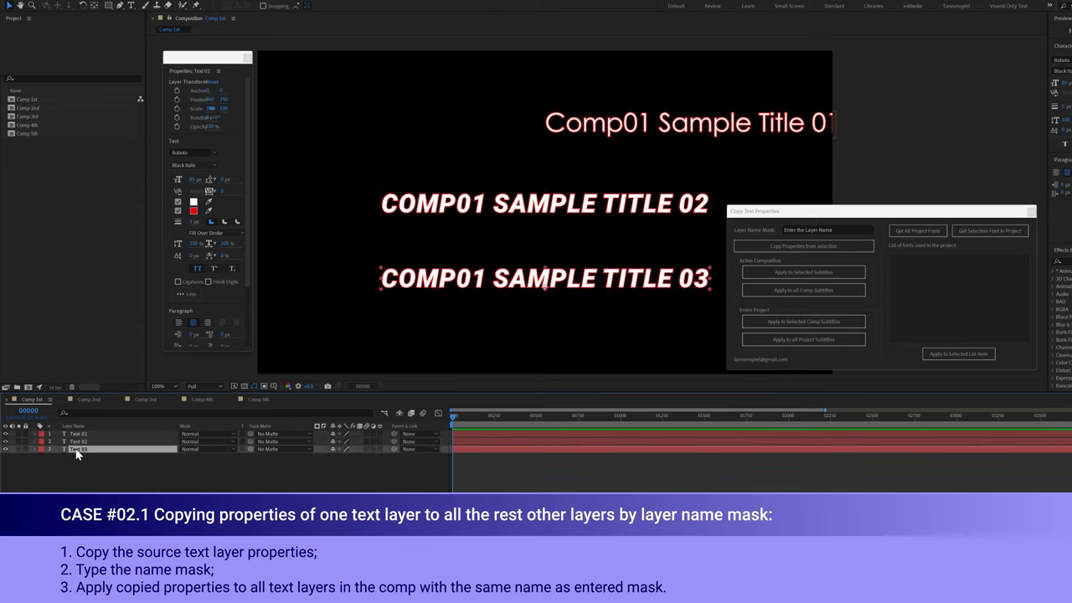
{"action": "key", "text": "Return"}
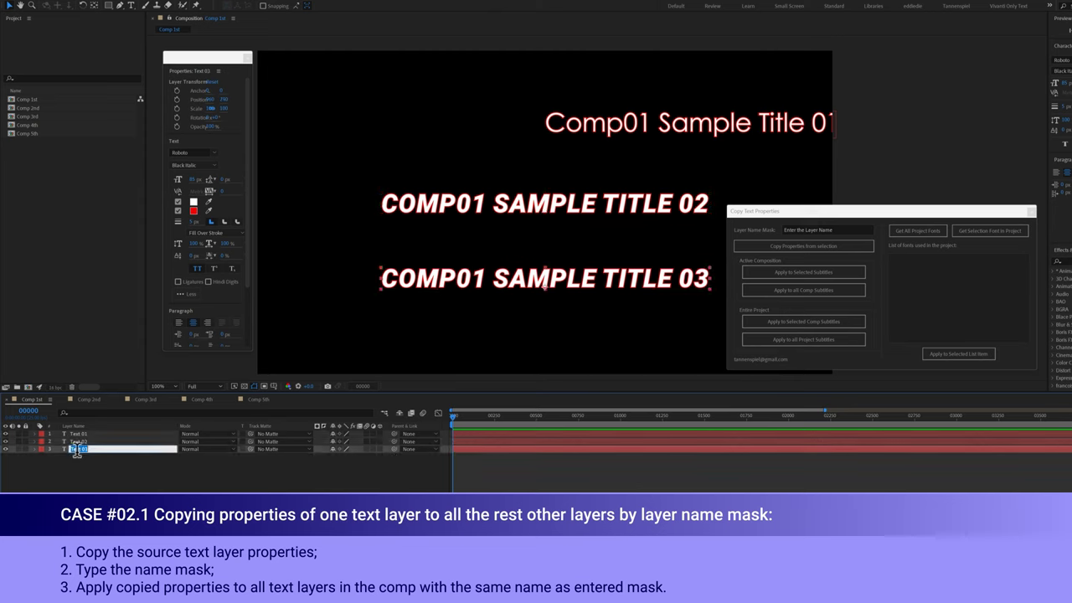
{"action": "key", "text": "Return"}
Enter 'Text' as the layer name mask and select Title 01 as the source.
{"action": "left_click", "coordinate": [830, 235]}
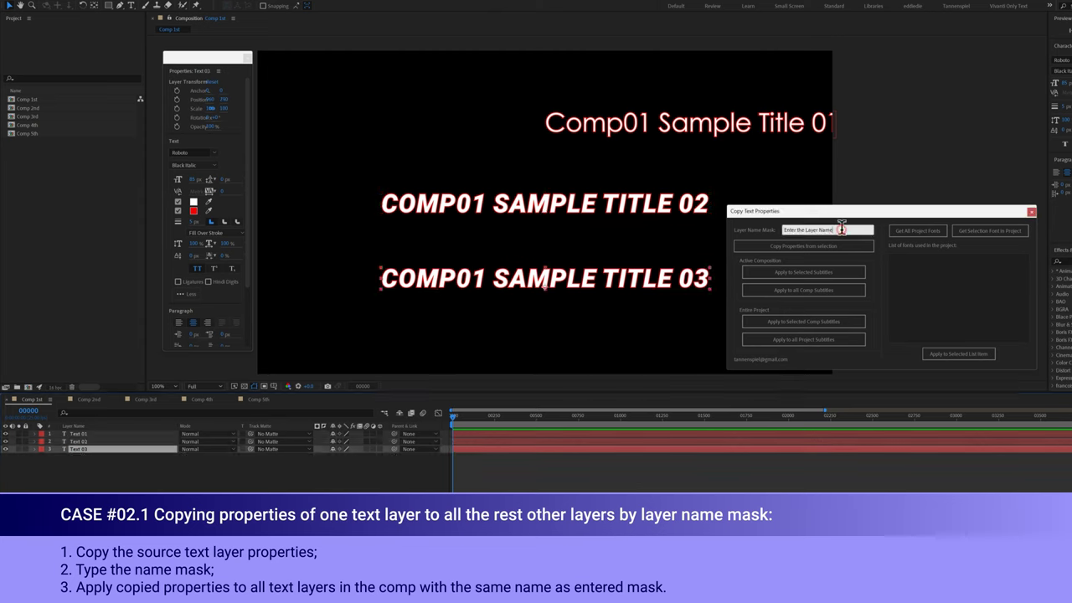
{"action": "type", "text": "Text"}
{"action": "left_click", "coordinate": [713, 127]}
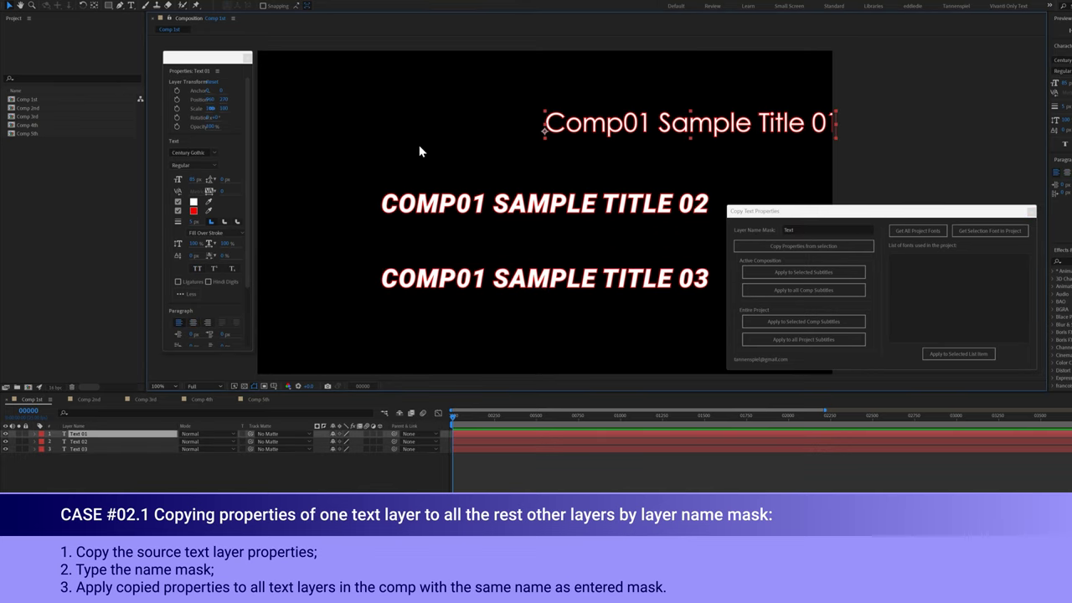
Change Title 01's stroke colour to 00AAFF.
{"action": "left_click", "coordinate": [195, 211]}
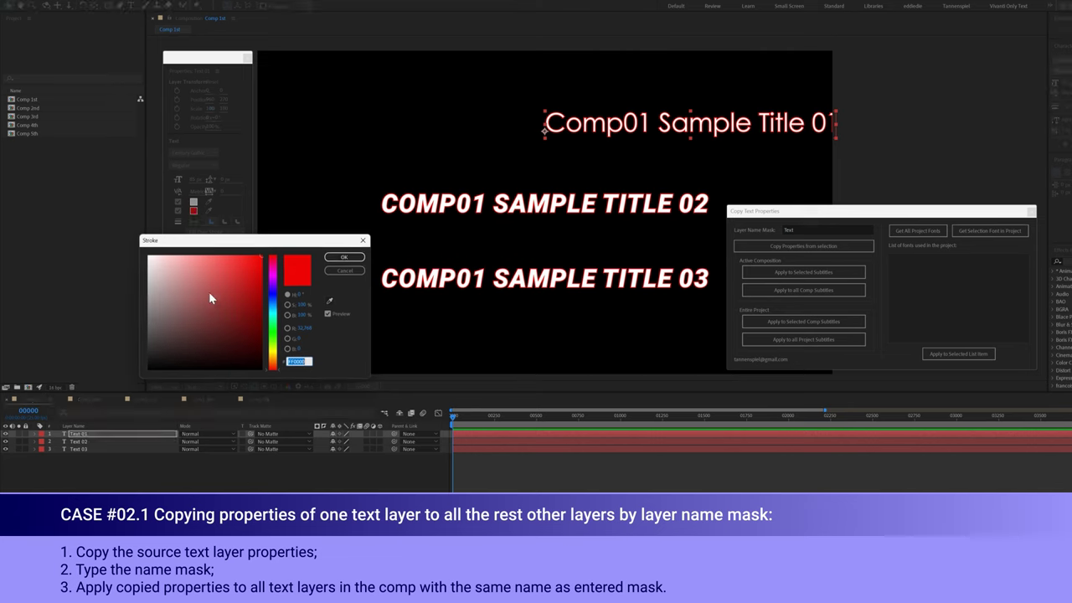
{"action": "type", "text": "00AAFF"}
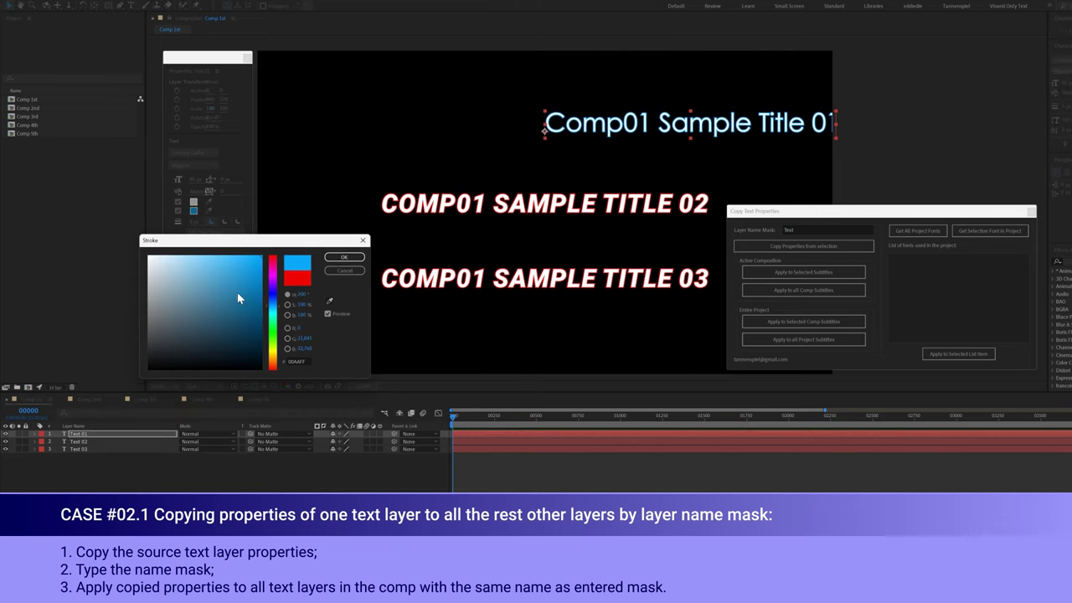
{"action": "left_click", "coordinate": [336, 259]}
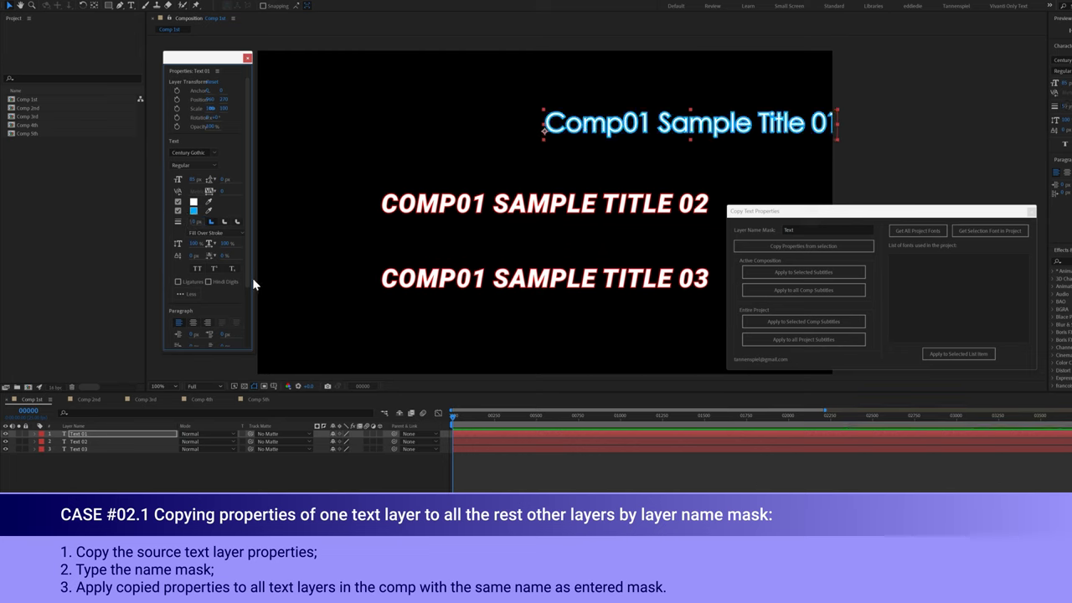
Copy Title 01's properties and apply them to all comp subtitles.
{"action": "left_click", "coordinate": [756, 246]}
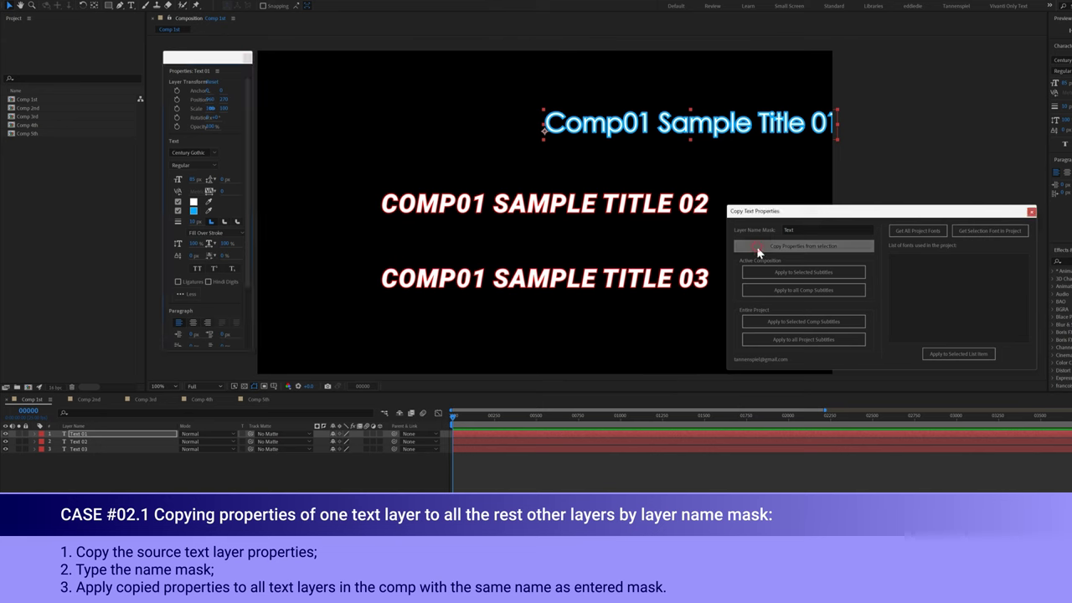
{"action": "left_click", "coordinate": [573, 382]}
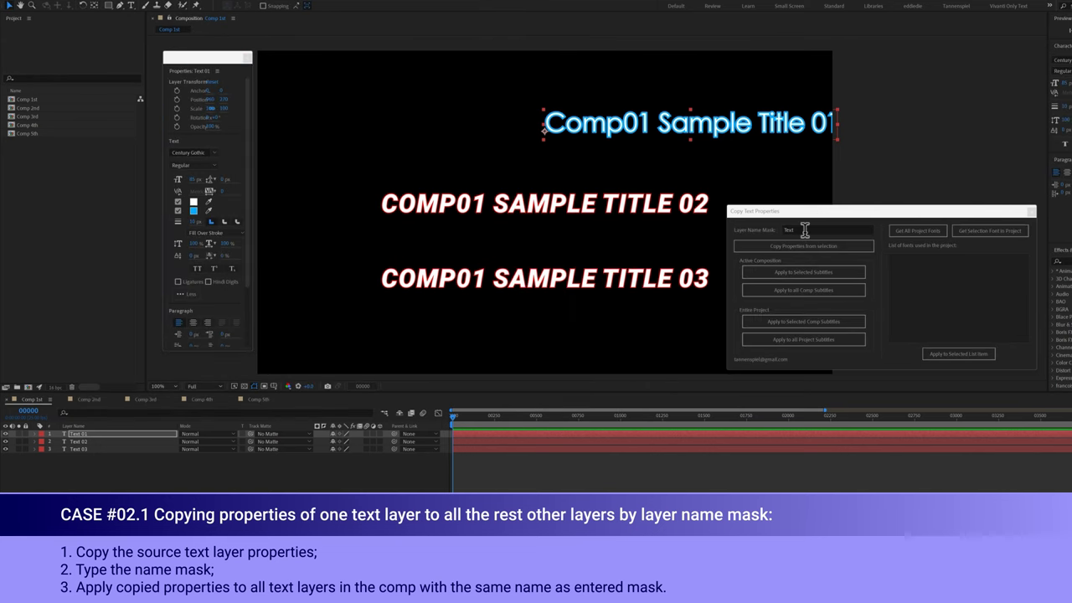
{"action": "left_click", "coordinate": [802, 291]}
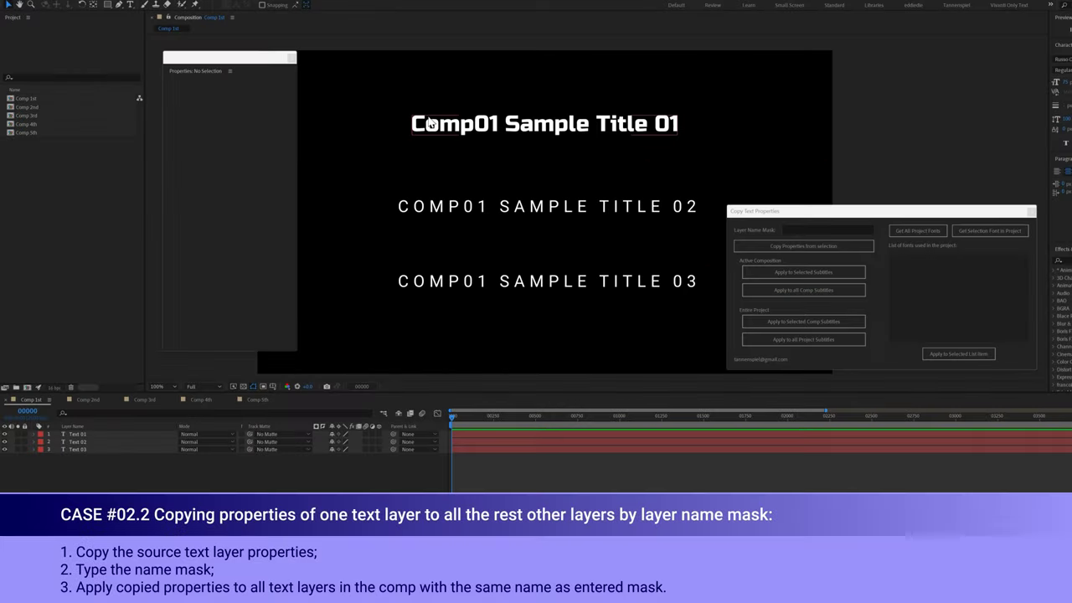
Duplicate Text 03, place the copy below it, and move it near the frame bottom.
{"action": "left_click", "coordinate": [429, 122]}
{"action": "left_click", "coordinate": [427, 209]}
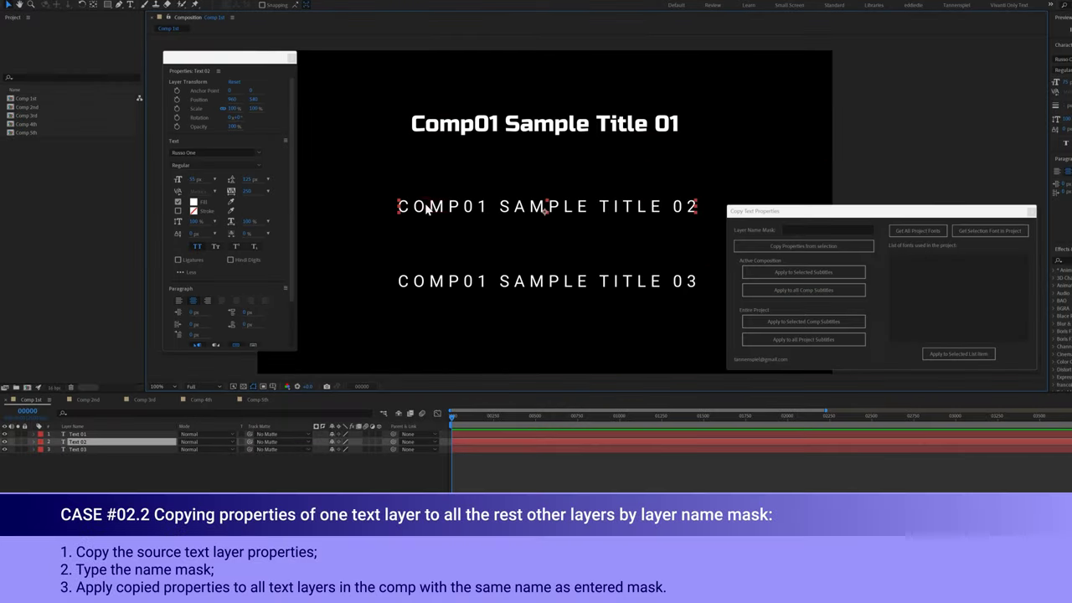
{"action": "left_click", "coordinate": [423, 283]}
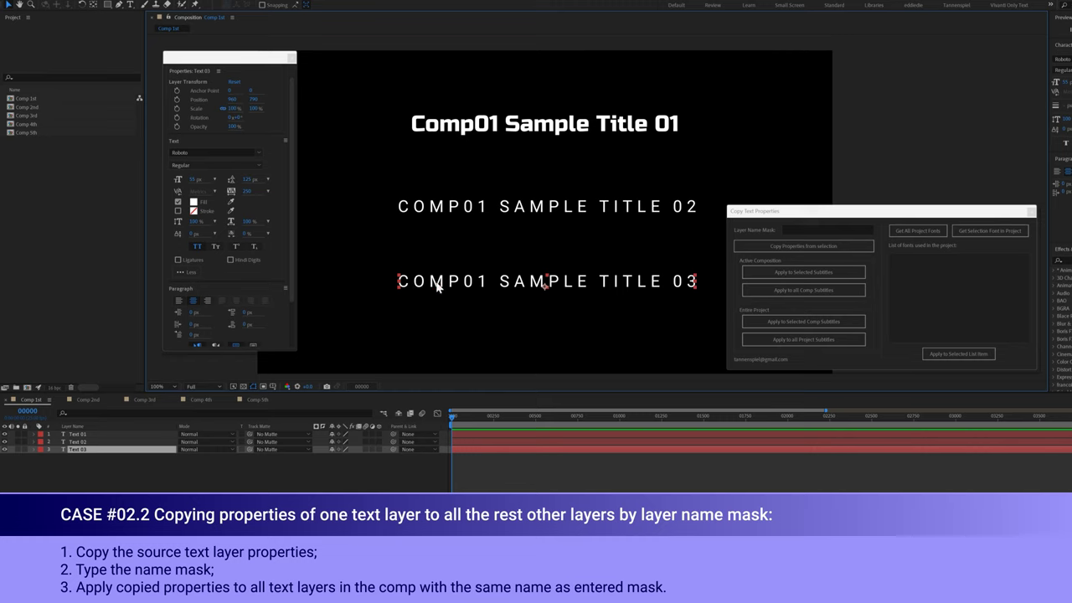
{"action": "key", "text": "ctrl+d"}
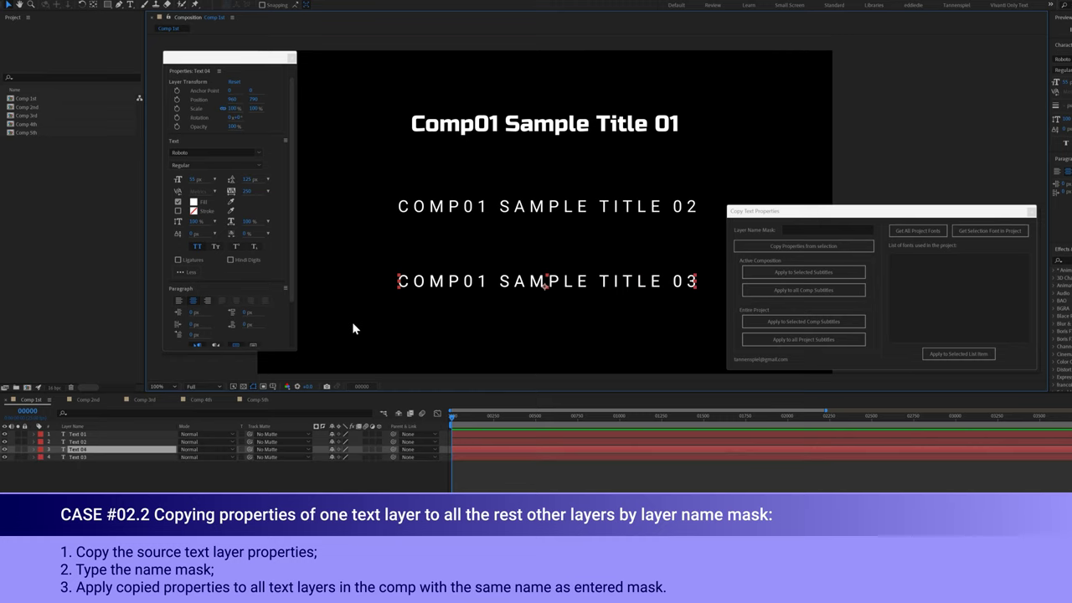
{"action": "key", "text": "ctrl+bracketleft"}
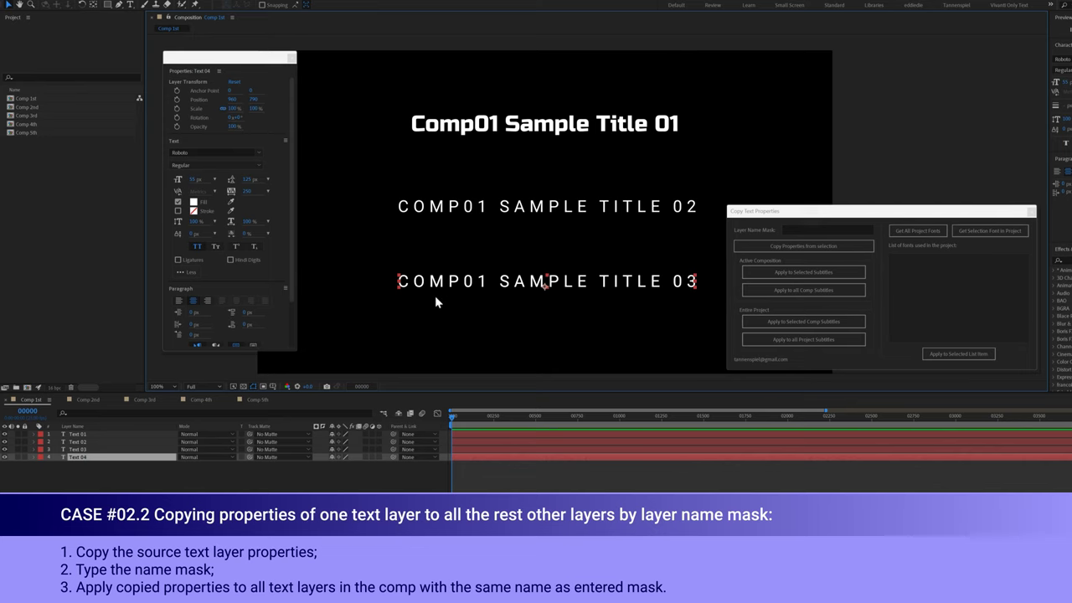
{"action": "left_click_drag", "start_coordinate": [440, 293], "coordinate": [442, 350]}
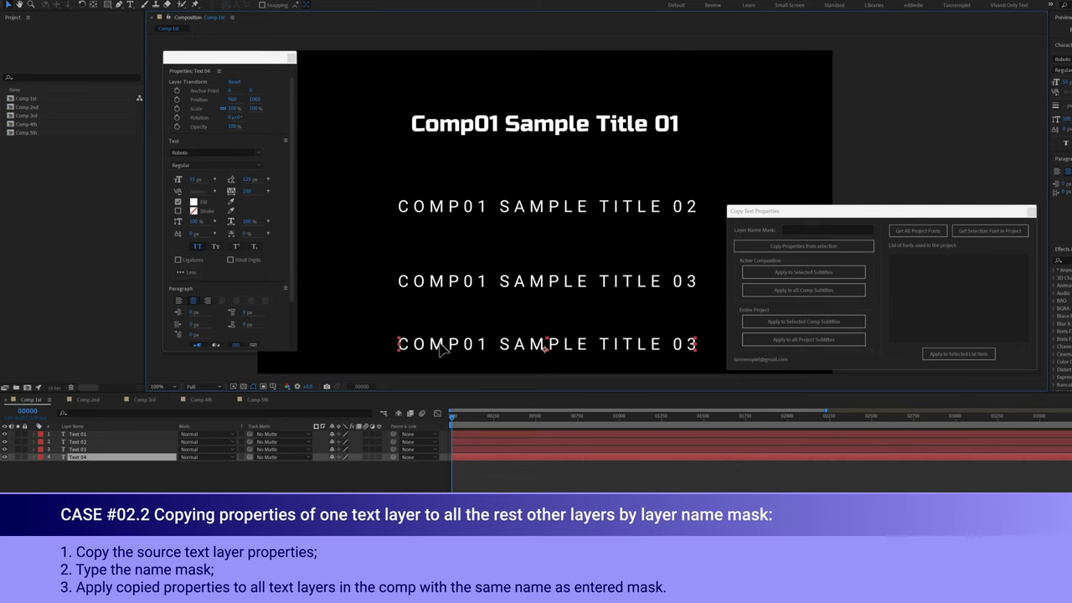
Rename the duplicated Text 04 layer to WASD.
{"action": "key", "text": "Return"}
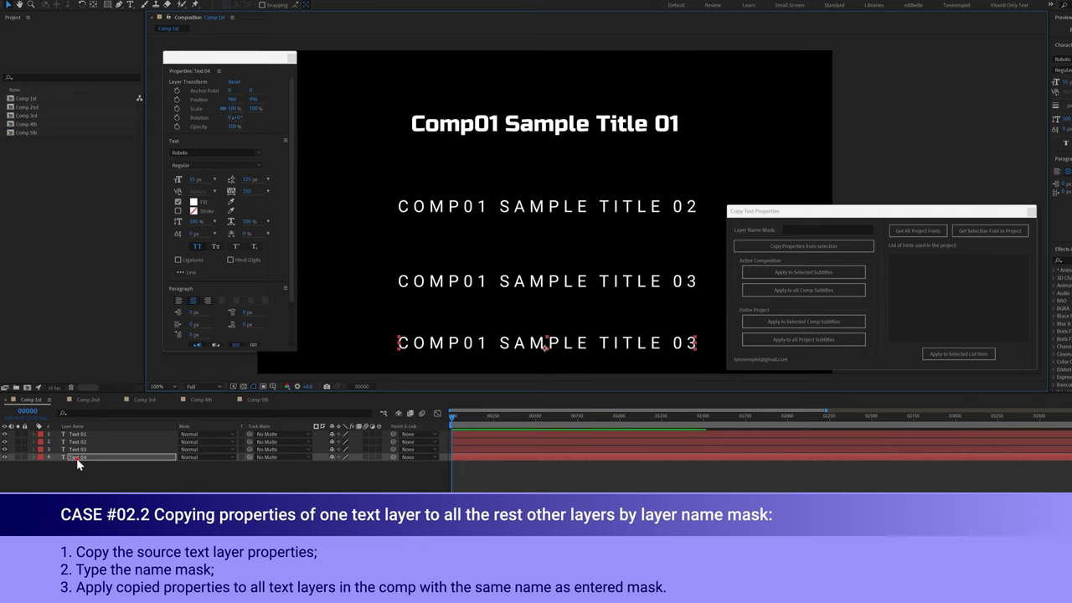
{"action": "left_click", "coordinate": [77, 458]}
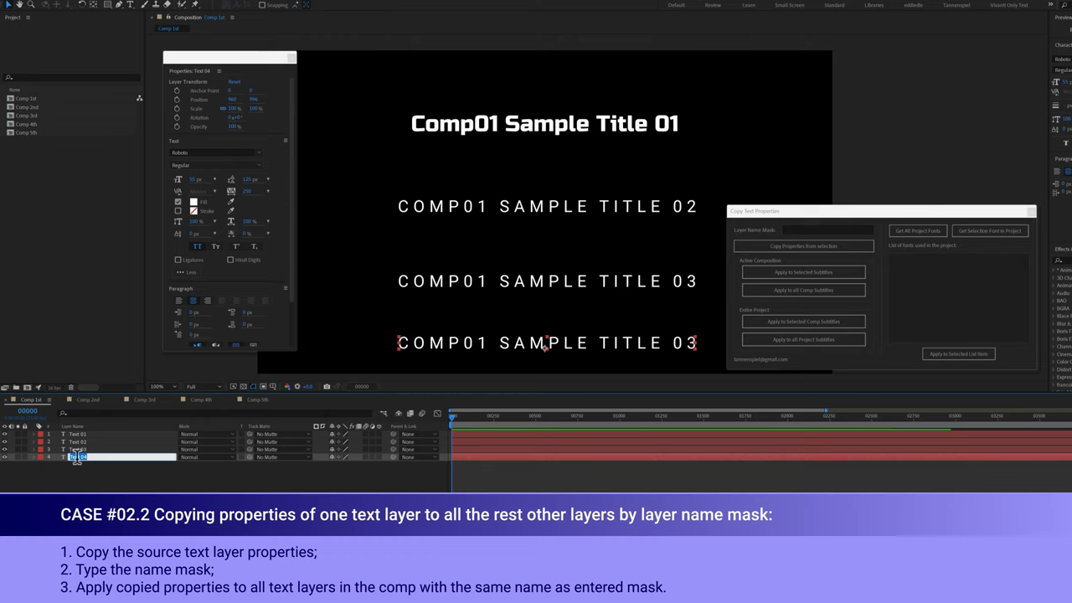
{"action": "type", "text": "WASD"}
{"action": "key", "text": "Return"}
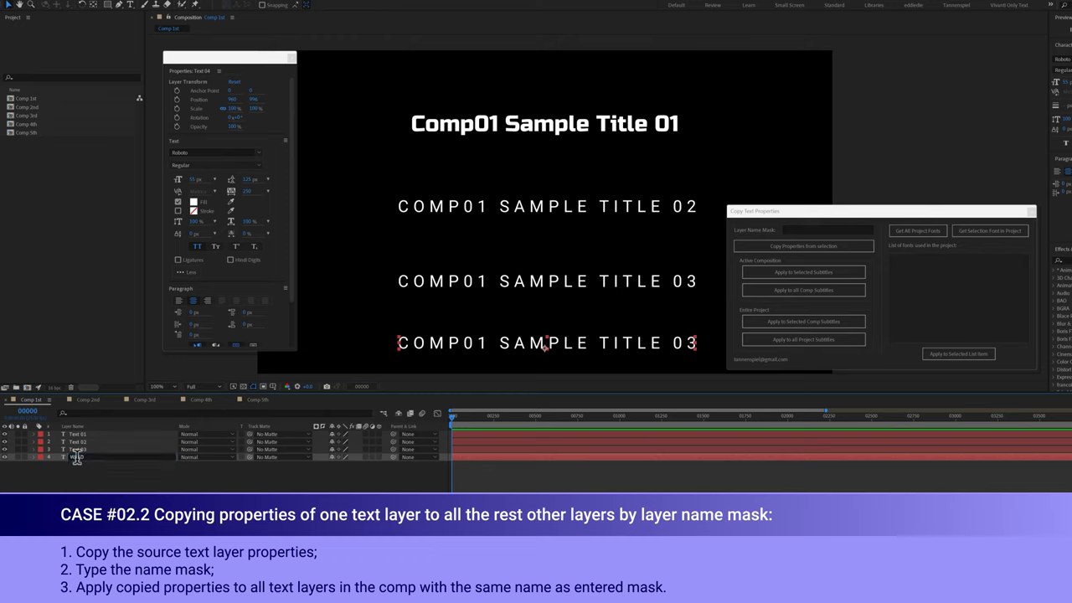
{"action": "key", "text": "ctrl+Up"}
{"action": "key", "text": "ctrl+Up"}
{"action": "key", "text": "ctrl+Up"}
{"action": "left_click", "coordinate": [80, 476]}
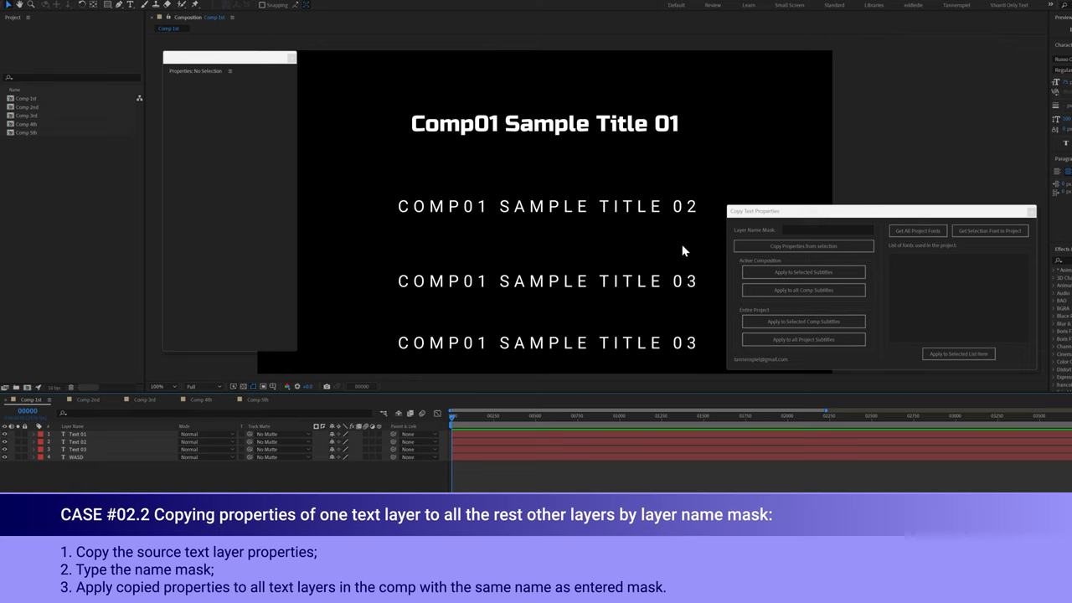
With a 'Text' name mask, copy Text 01's properties and apply them to all comp subtitles.
{"action": "left_click", "coordinate": [792, 230]}
{"action": "type", "text": "Text"}
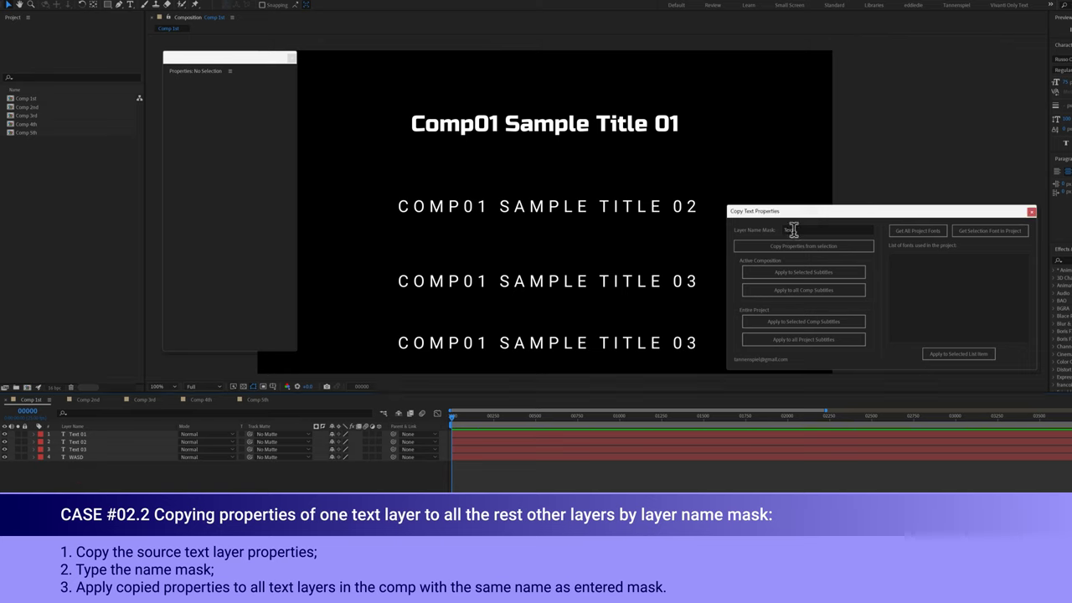
{"action": "left_click", "coordinate": [640, 133]}
{"action": "left_click", "coordinate": [775, 245]}
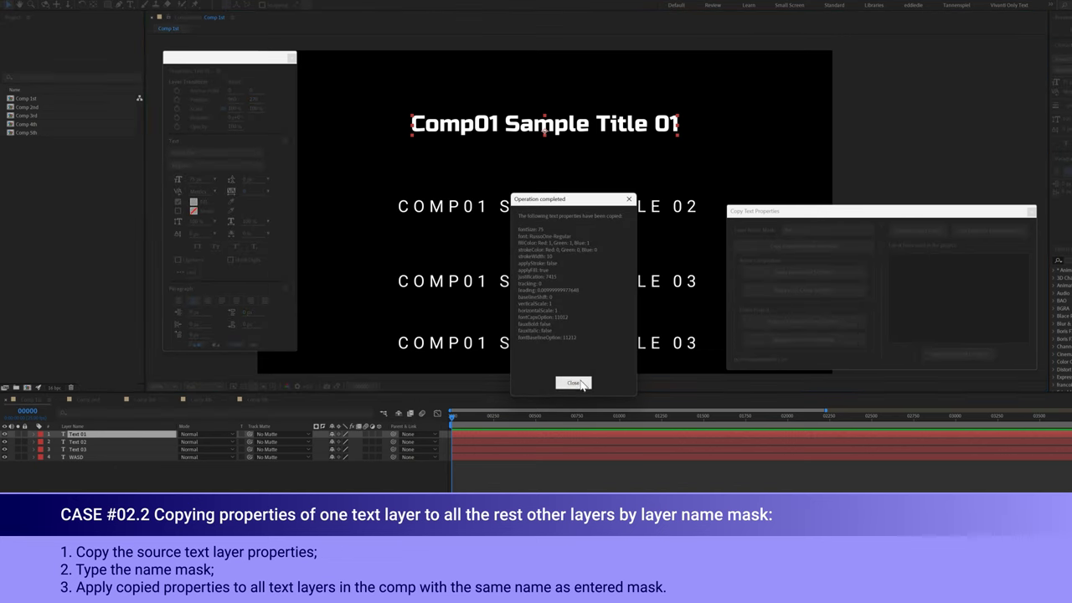
{"action": "left_click", "coordinate": [574, 382]}
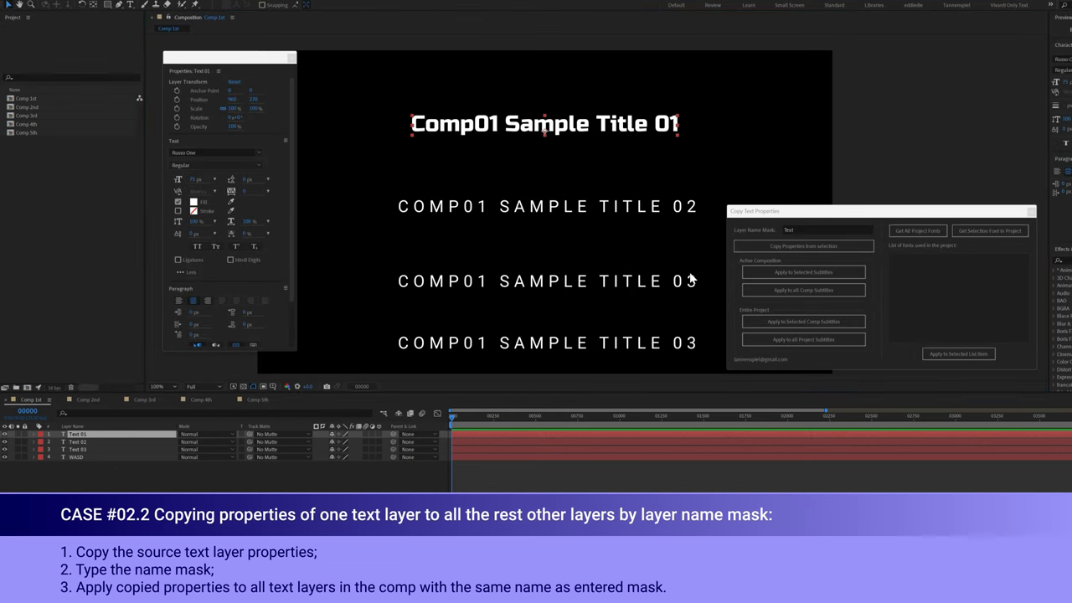
{"action": "left_click", "coordinate": [811, 292]}
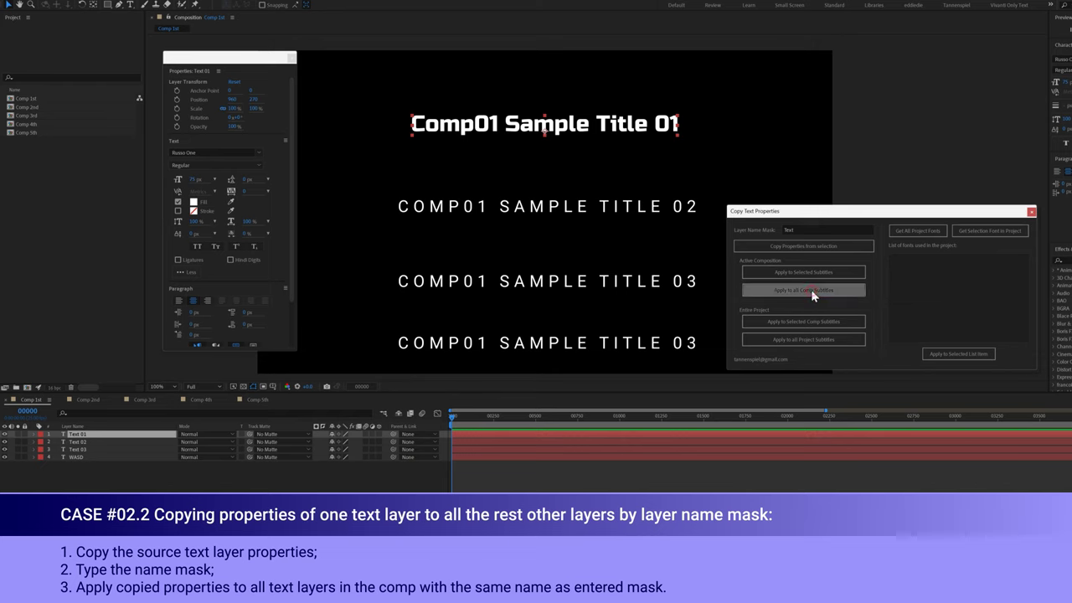
Compare the restyled Titles 02 and 03 against the unchanged WASD caption.
{"action": "left_click", "coordinate": [484, 284]}
{"action": "left_click", "coordinate": [468, 209]}
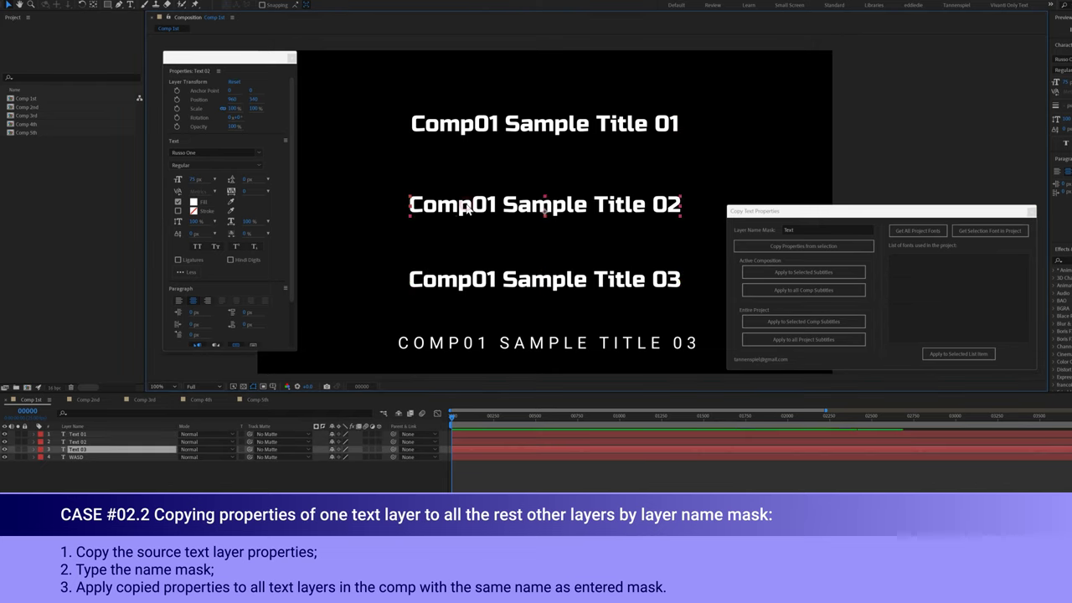
{"action": "left_click", "coordinate": [457, 121]}
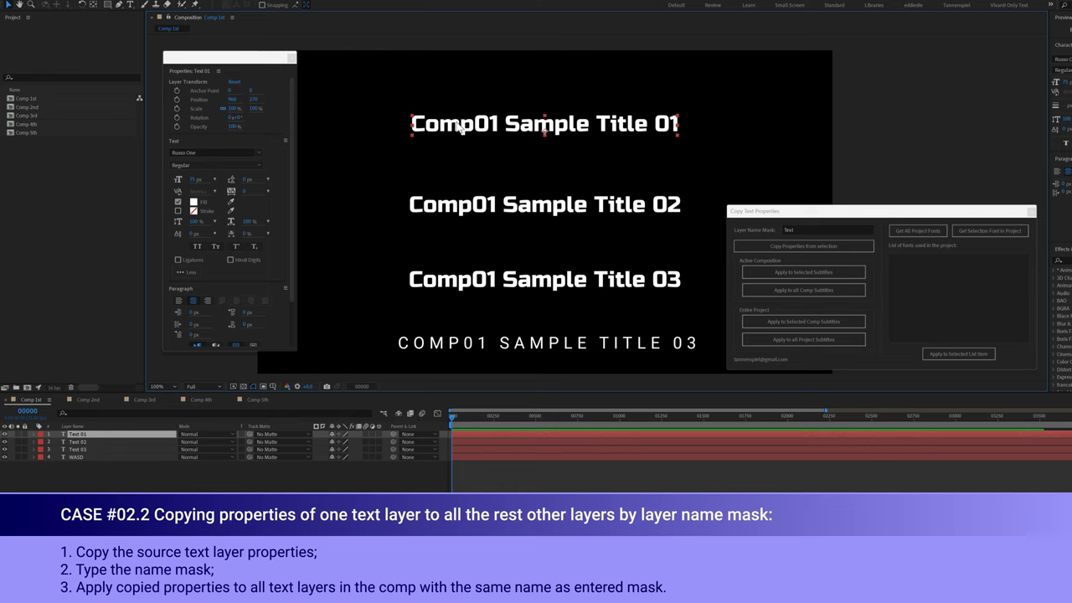
{"action": "left_click", "coordinate": [450, 342]}
Move Title 02, Title 03 and the WASD caption up closer to Title 01.
{"action": "key", "text": "Return"}
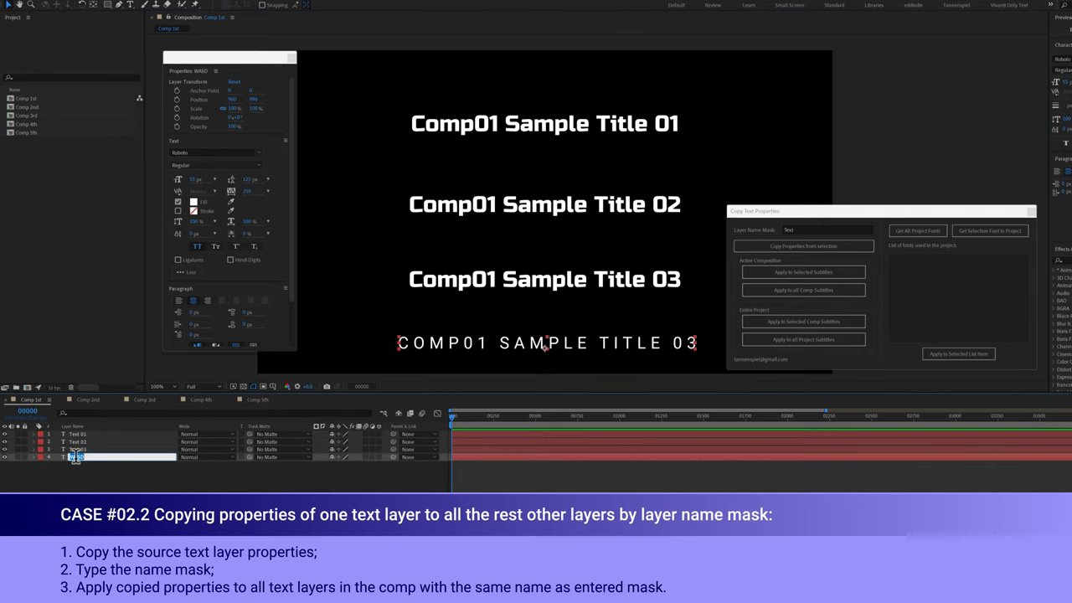
{"action": "left_click", "coordinate": [553, 314]}
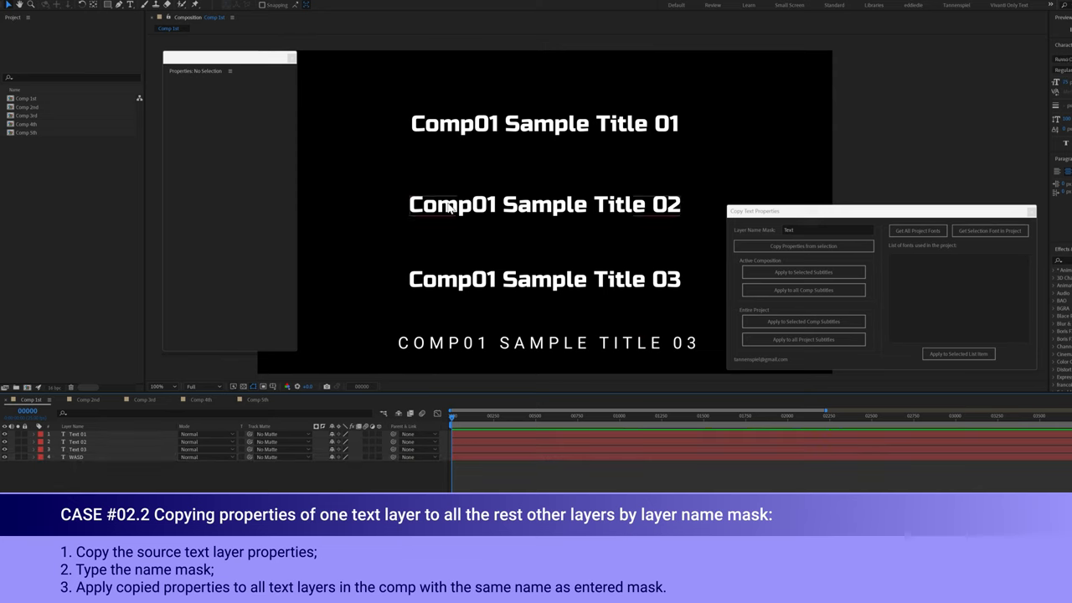
{"action": "left_click_drag", "start_coordinate": [433, 203], "coordinate": [452, 172]}
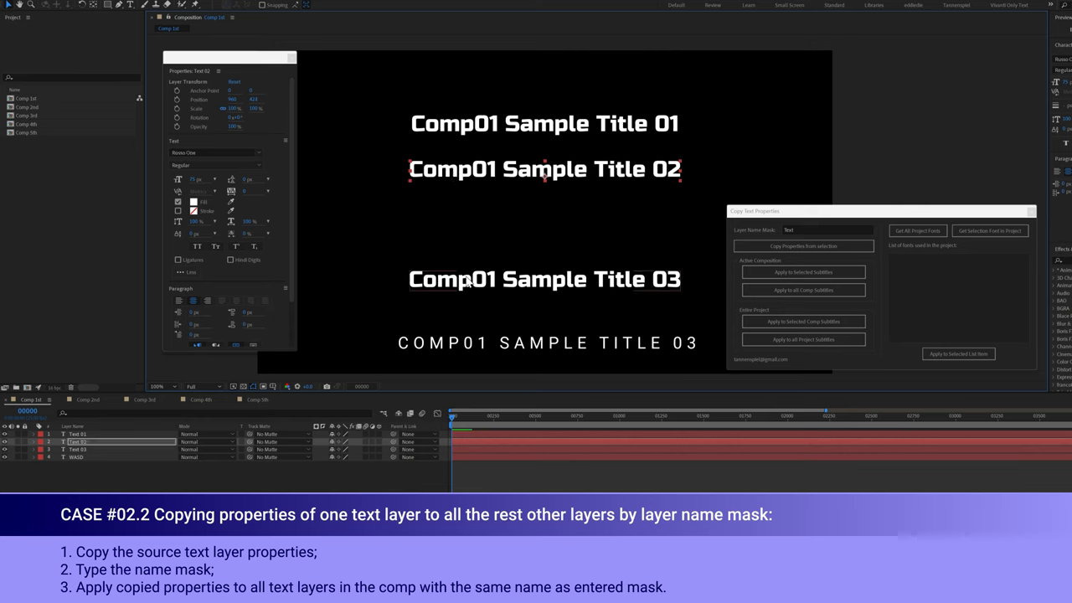
{"action": "left_click_drag", "start_coordinate": [471, 285], "coordinate": [473, 219]}
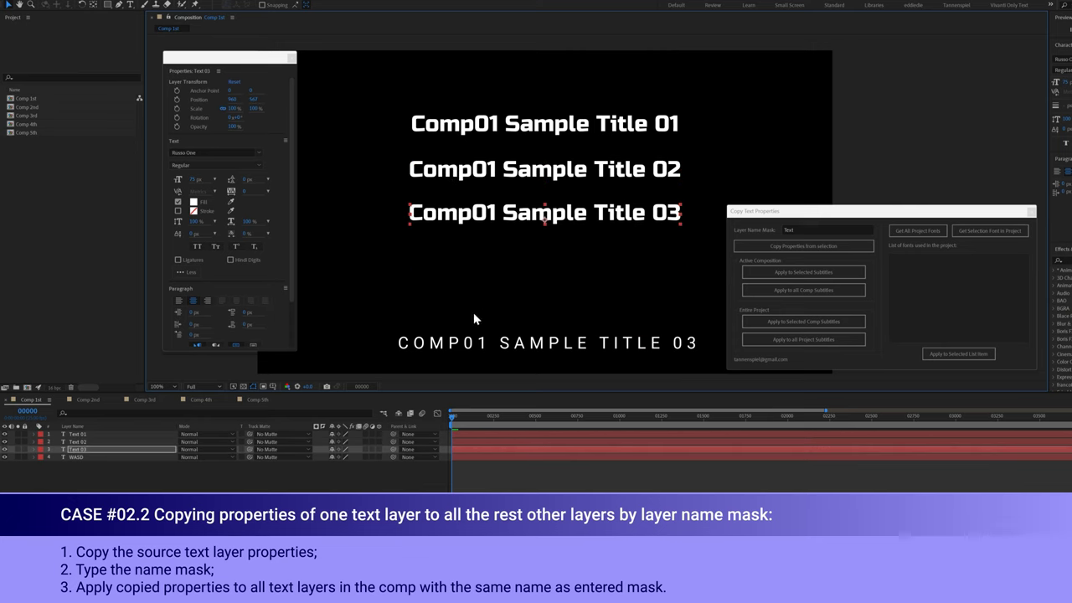
{"action": "left_click_drag", "start_coordinate": [478, 341], "coordinate": [478, 249]}
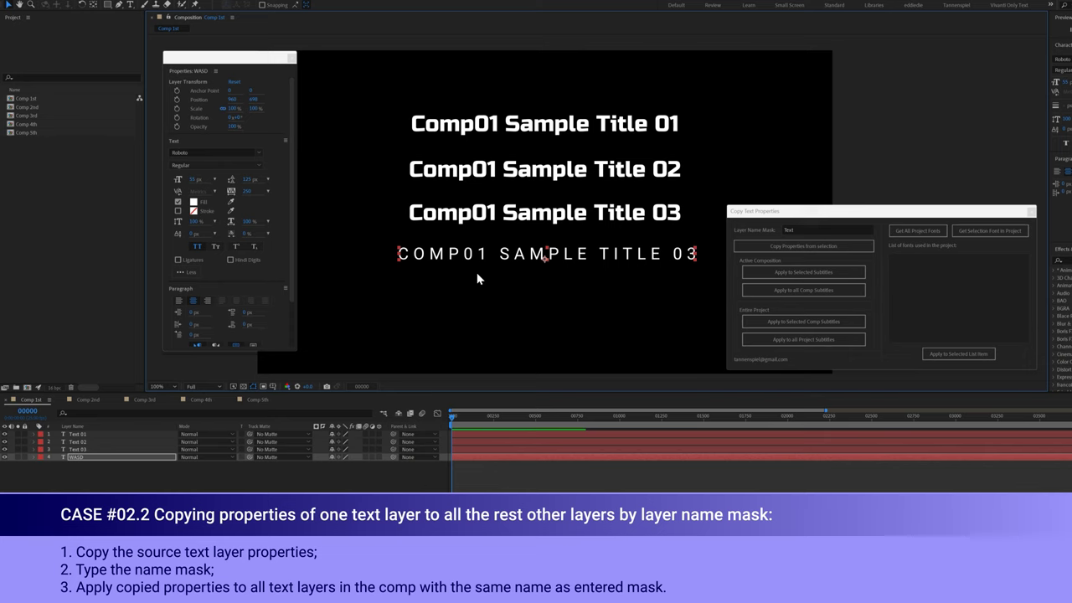
Duplicate WASD twice into WASD 2 and WASD 3, stacking each below the last.
{"action": "key", "text": "ctrl+d"}
{"action": "key", "text": "ctrl+bracketleft"}
{"action": "left_click_drag", "start_coordinate": [471, 266], "coordinate": [469, 286]}
{"action": "key", "text": "Down"}
{"action": "key", "text": "Down"}
{"action": "key", "text": "Down"}
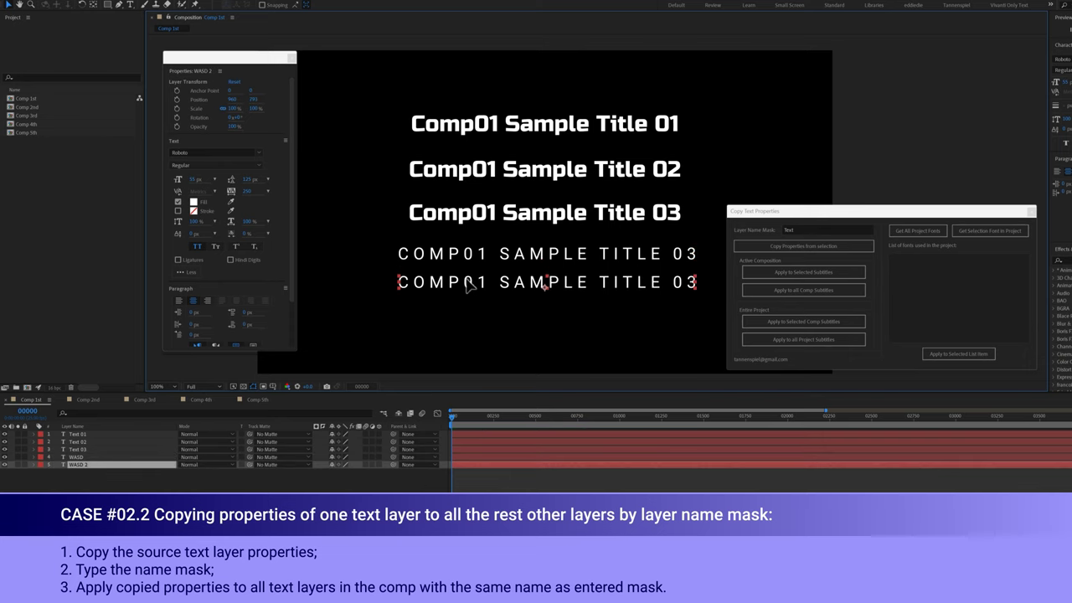
{"action": "key", "text": "Return"}
{"action": "key", "text": "ctrl+d"}
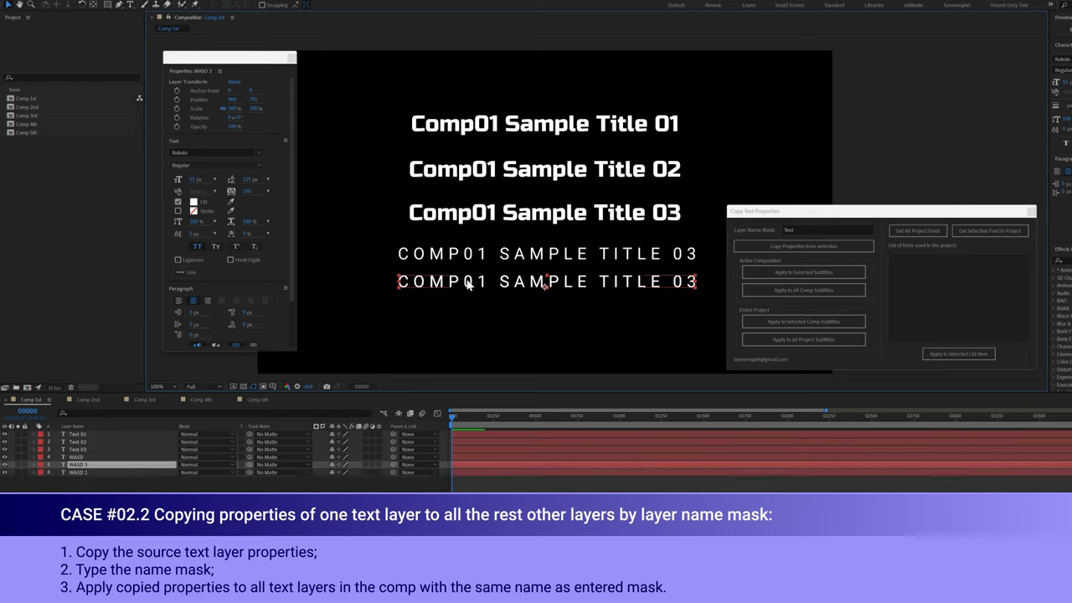
{"action": "key", "text": "ctrl+bracketleft"}
{"action": "left_click_drag", "start_coordinate": [480, 293], "coordinate": [483, 322]}
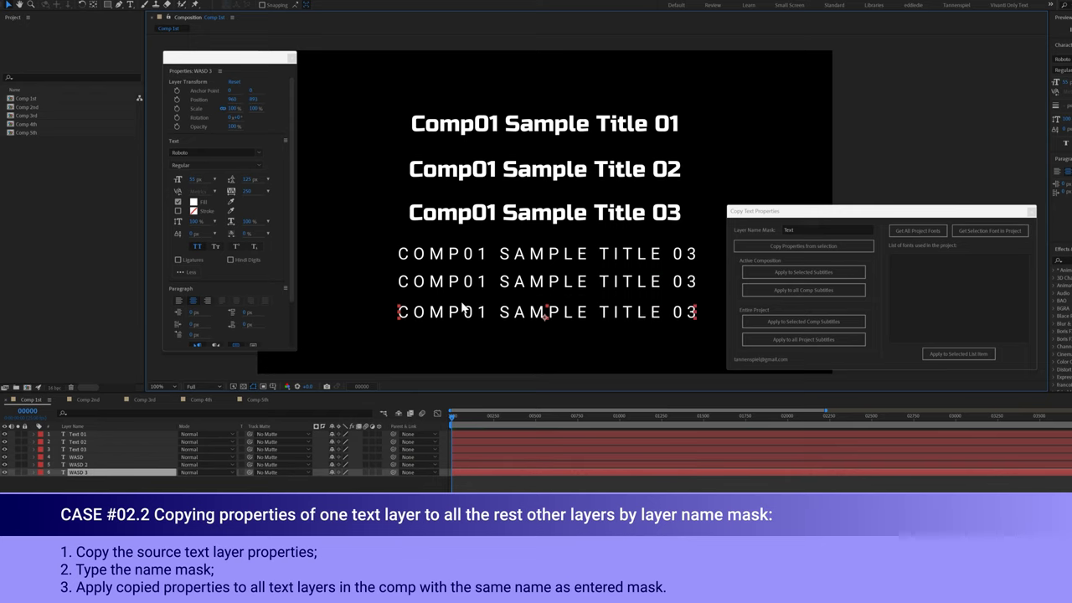
{"action": "left_click", "coordinate": [339, 199]}
{"action": "left_click", "coordinate": [455, 128]}
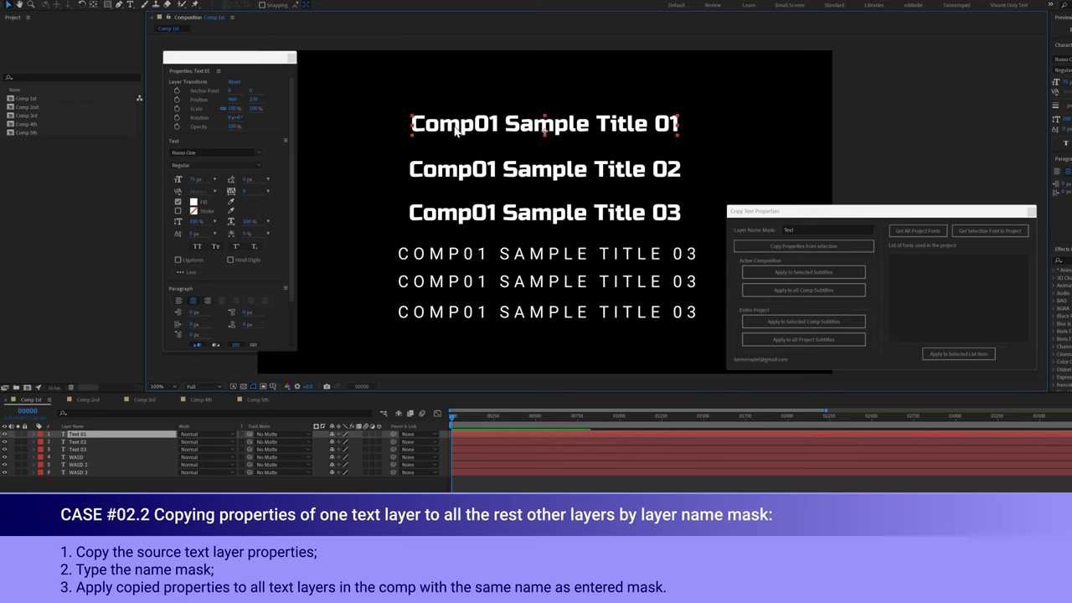
Change Title 01's font to Verdana Italic.
{"action": "left_click", "coordinate": [213, 152]}
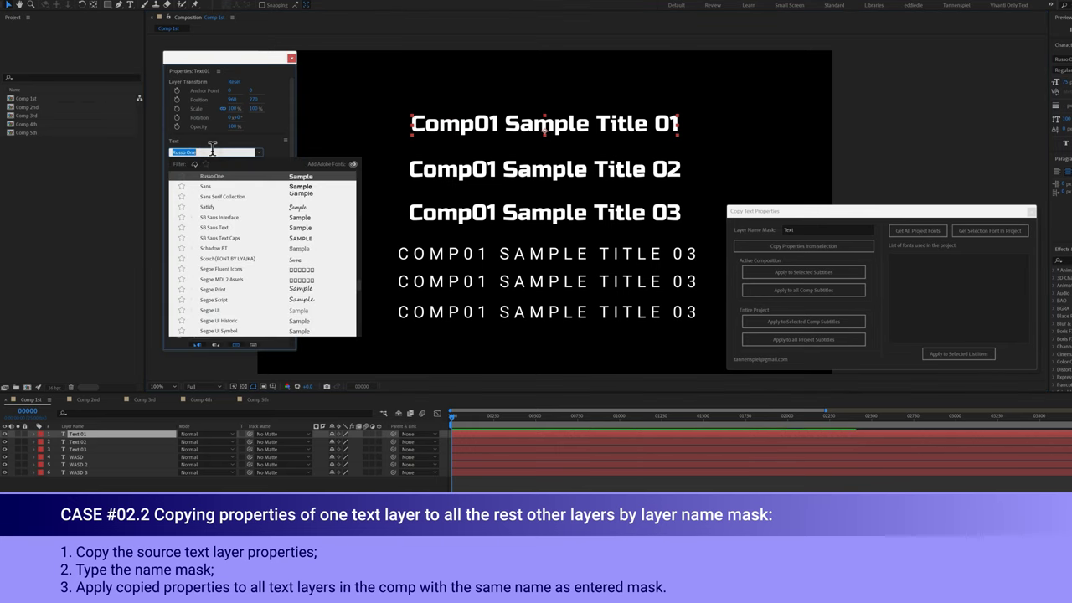
{"action": "type", "text": "verda"}
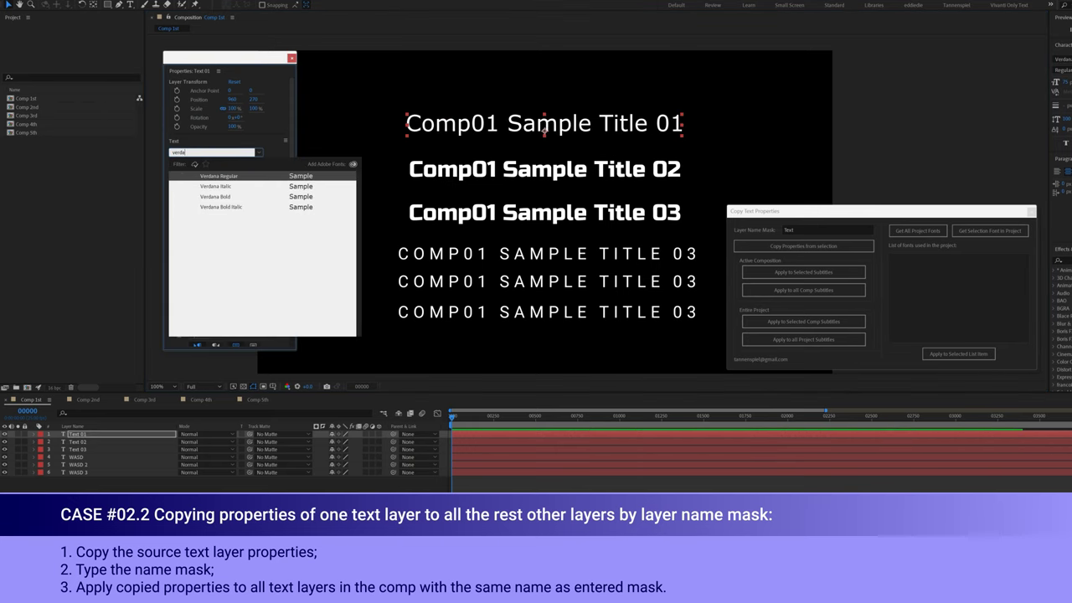
{"action": "key", "text": "Down"}
{"action": "key", "text": "Return"}
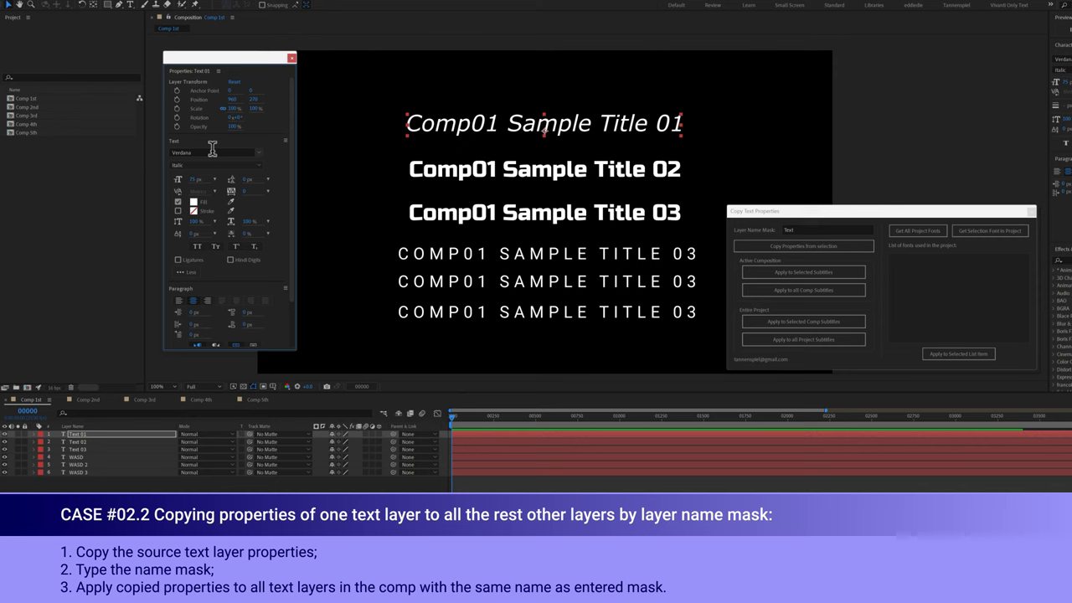
Give Title 01 a red stroke and green fill, then copy its text properties.
{"action": "left_click", "coordinate": [195, 211]}
{"action": "left_click", "coordinate": [220, 242]}
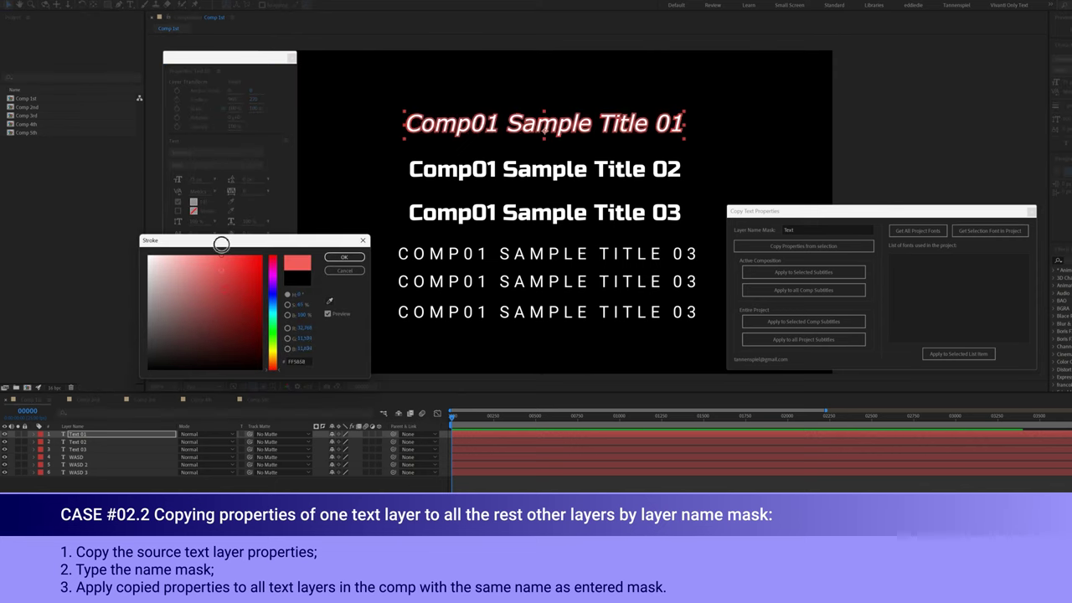
{"action": "key", "text": "Return"}
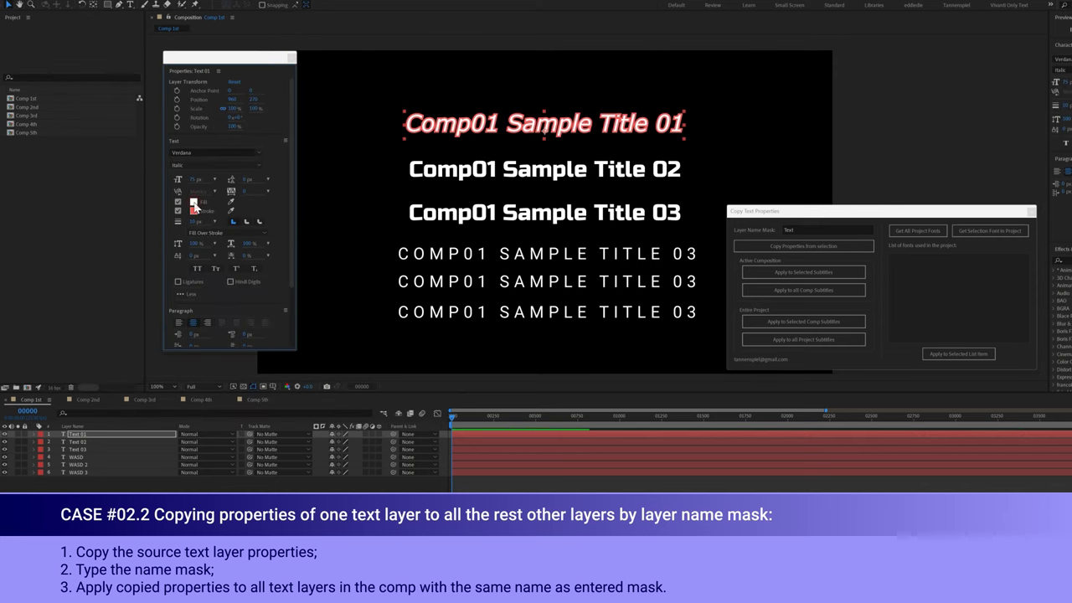
{"action": "left_click", "coordinate": [193, 201]}
{"action": "left_click", "coordinate": [224, 263]}
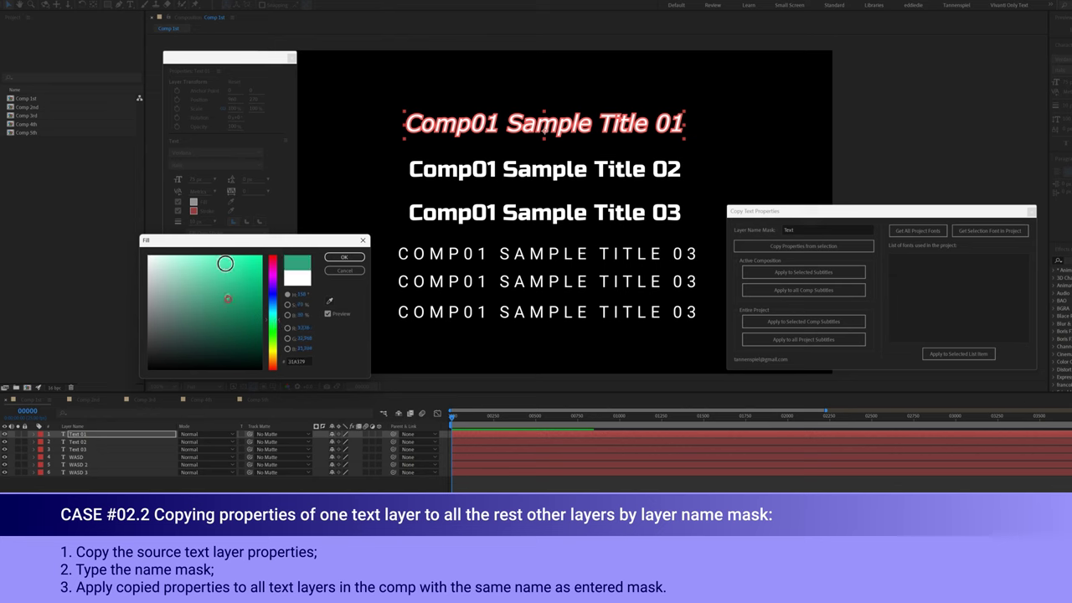
{"action": "key", "text": "Return"}
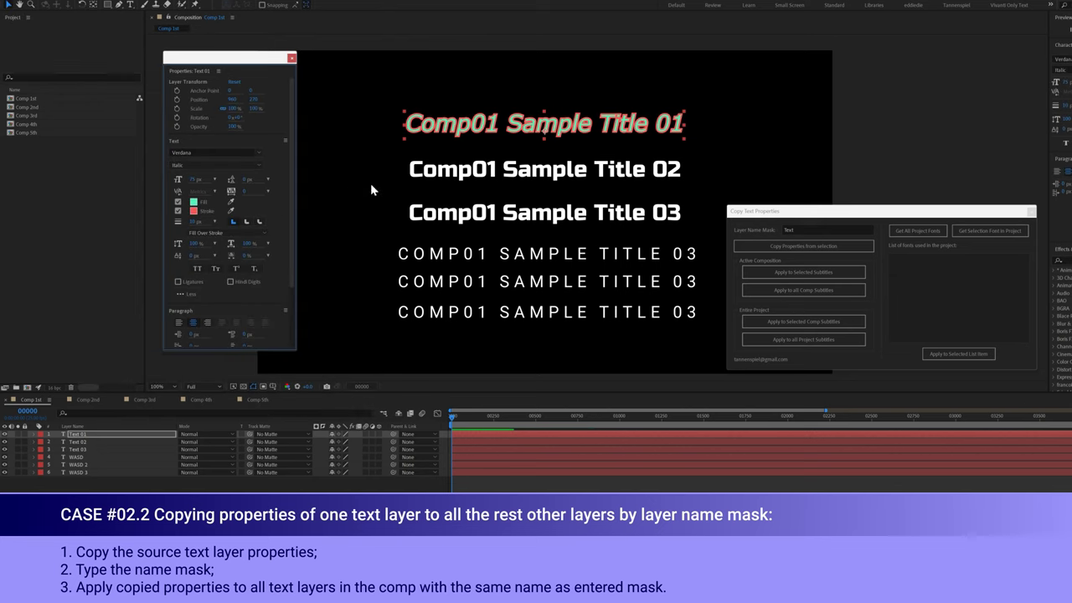
{"action": "left_click", "coordinate": [783, 246]}
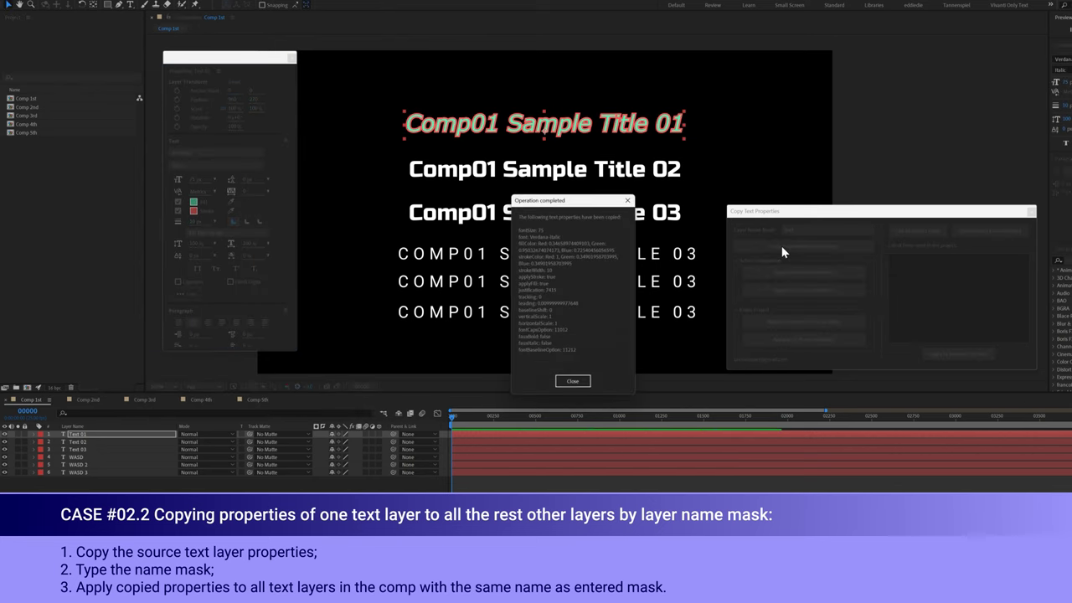
{"action": "left_click", "coordinate": [573, 381]}
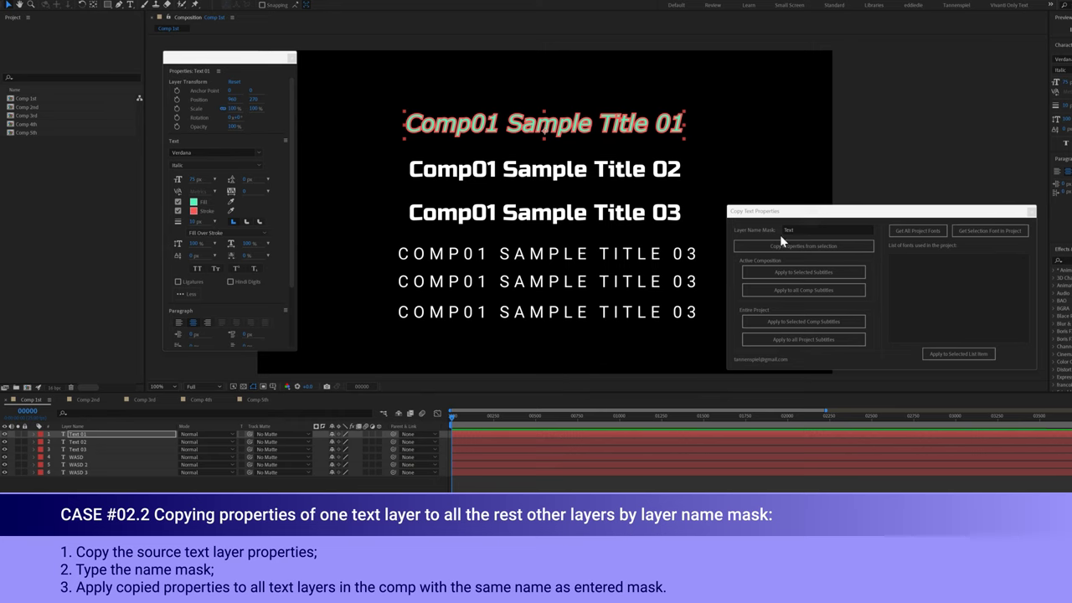
Set the layer name mask to WASD and apply Title 01's style to all WASD captions.
{"action": "double_click", "coordinate": [802, 229]}
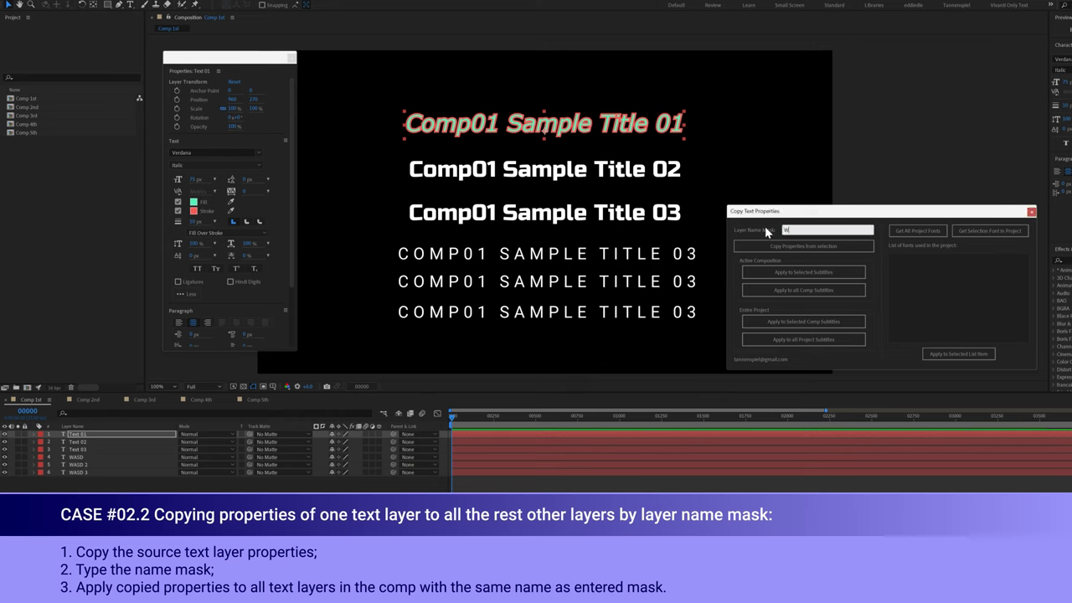
{"action": "type", "text": "WASD"}
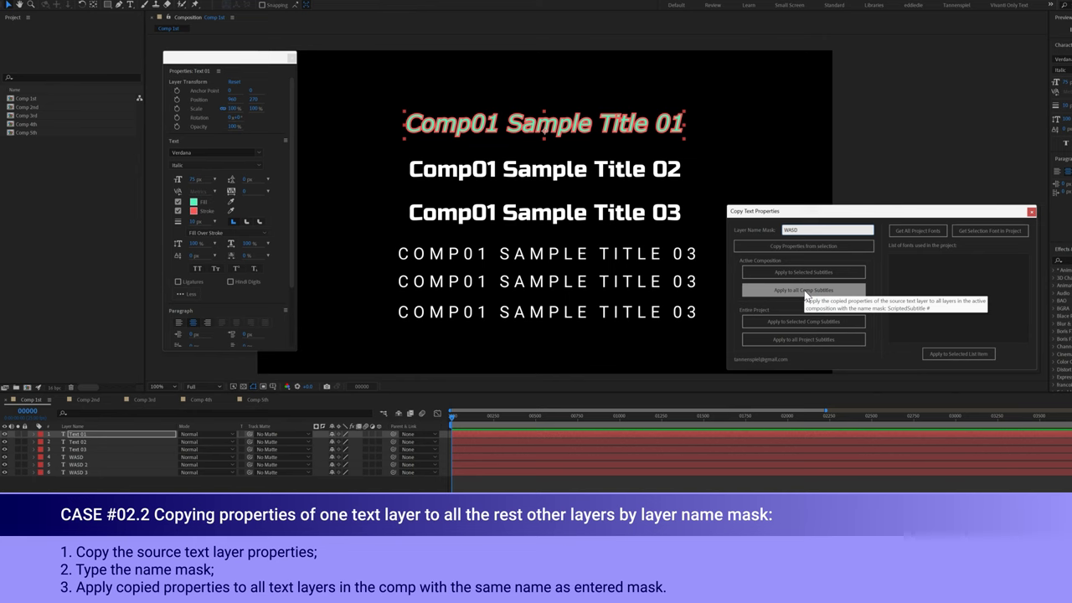
{"action": "left_click", "coordinate": [806, 291]}
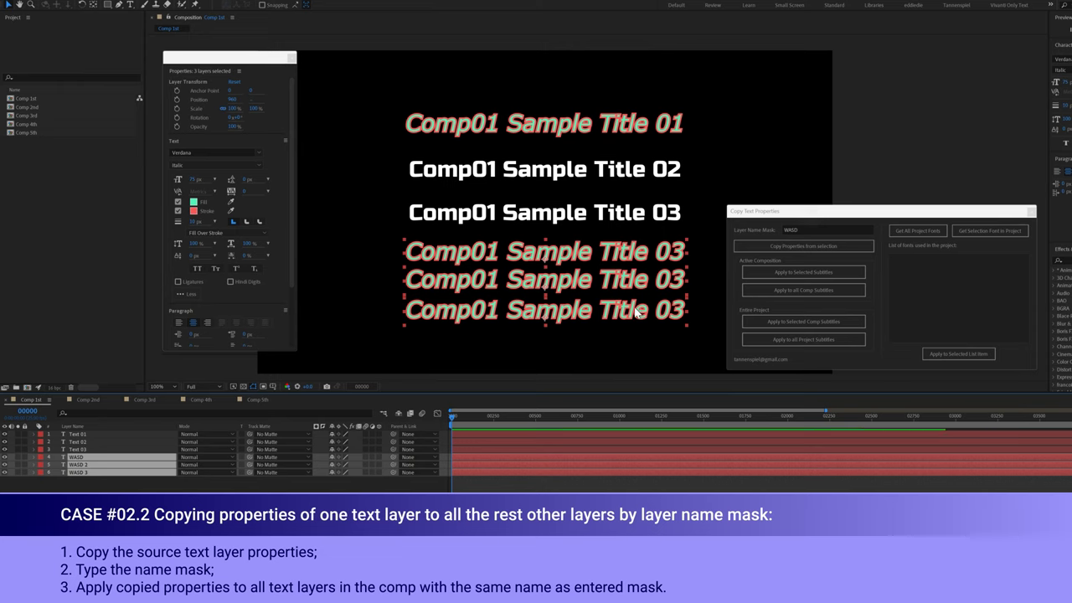
{"action": "left_click", "coordinate": [820, 231]}
{"action": "left_click_drag", "start_coordinate": [820, 231], "coordinate": [770, 234]}
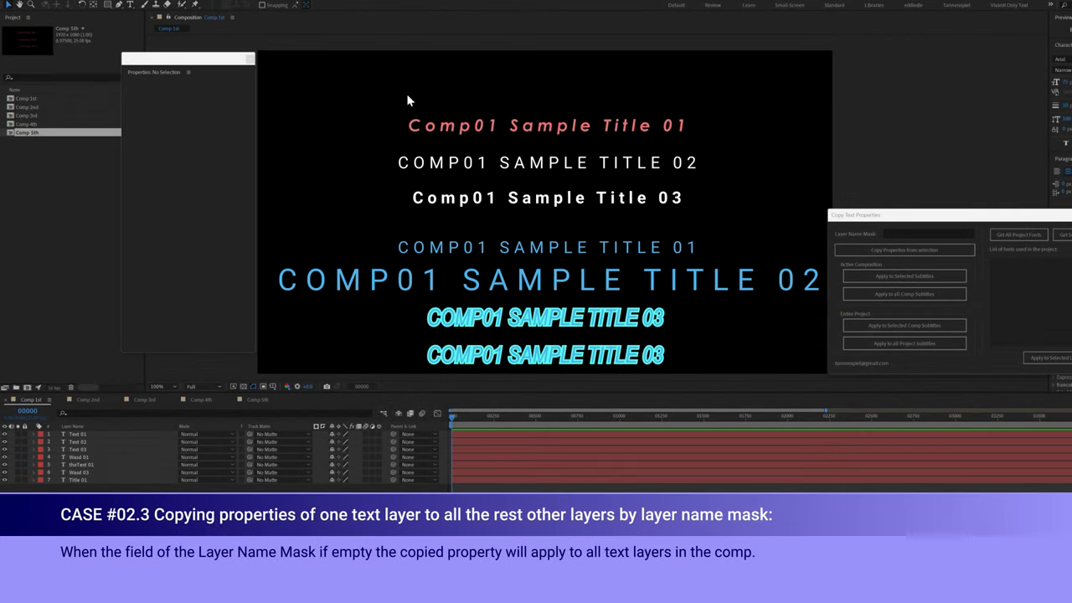
Inspect each title layer in the composition, then deselect all.
{"action": "left_click", "coordinate": [431, 127]}
{"action": "left_click", "coordinate": [435, 161]}
{"action": "left_click", "coordinate": [439, 201]}
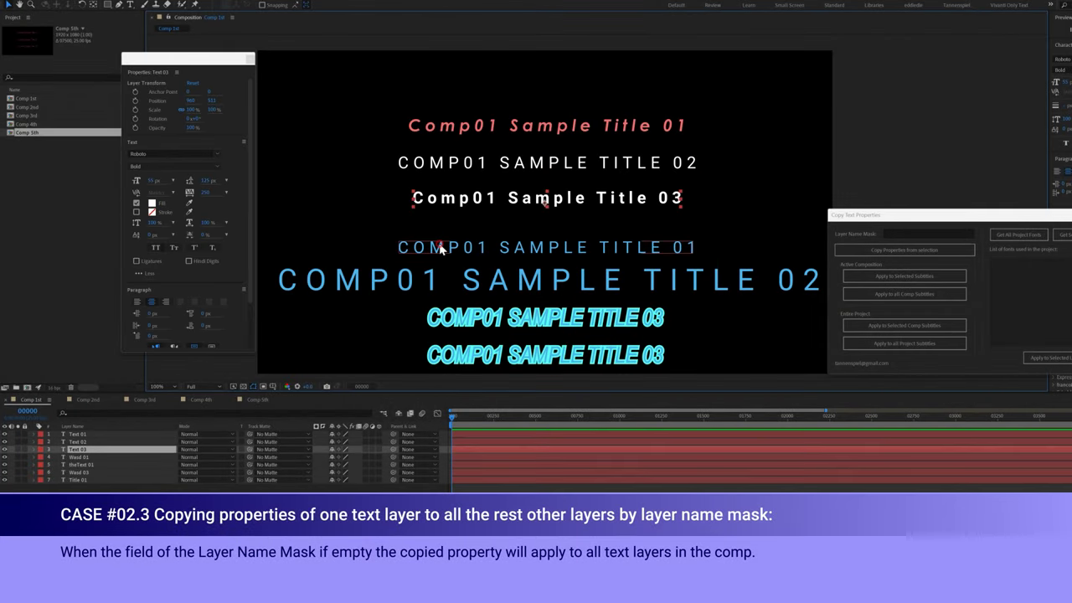
{"action": "left_click", "coordinate": [439, 244]}
{"action": "left_click", "coordinate": [428, 310]}
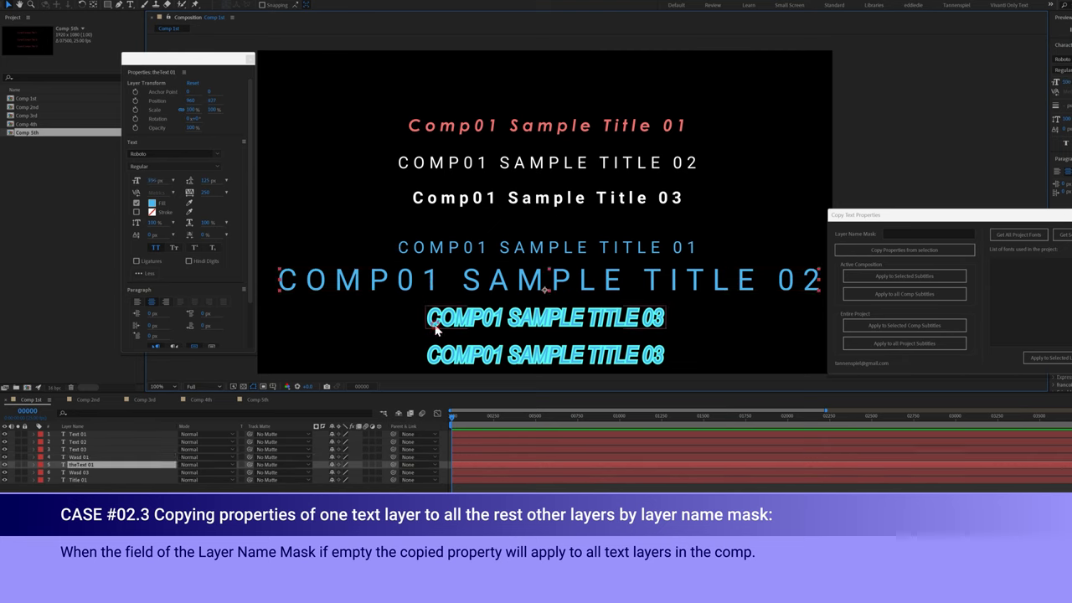
{"action": "left_click", "coordinate": [433, 318]}
{"action": "left_click", "coordinate": [436, 353]}
{"action": "left_click", "coordinate": [321, 186]}
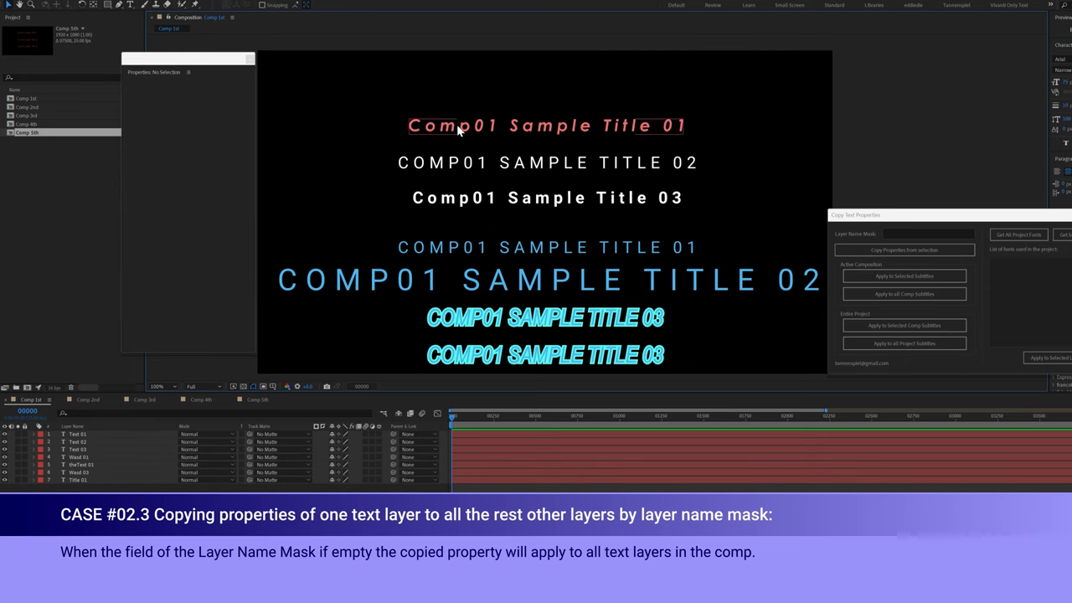
Copy the red Title 01's properties and apply them to layers matching the 'Text' mask.
{"action": "left_click", "coordinate": [456, 124]}
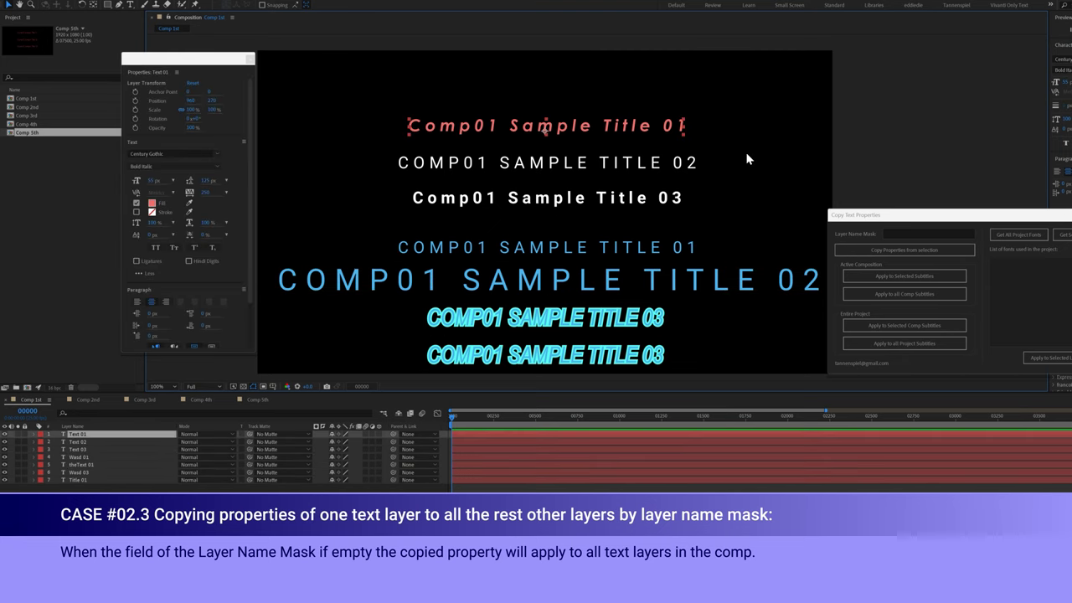
{"action": "left_click", "coordinate": [874, 248]}
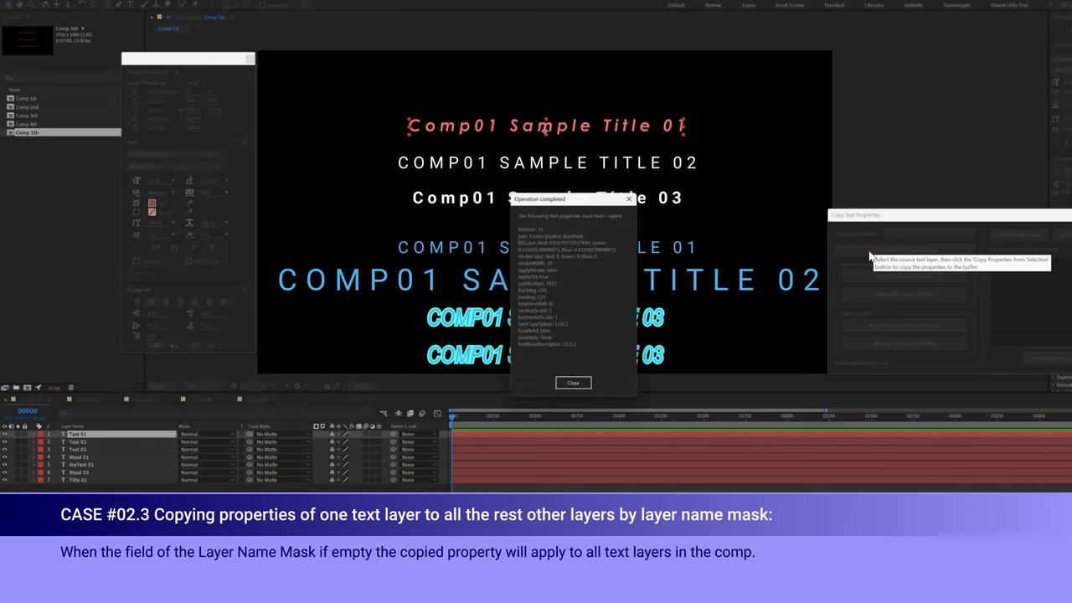
{"action": "left_click", "coordinate": [576, 384]}
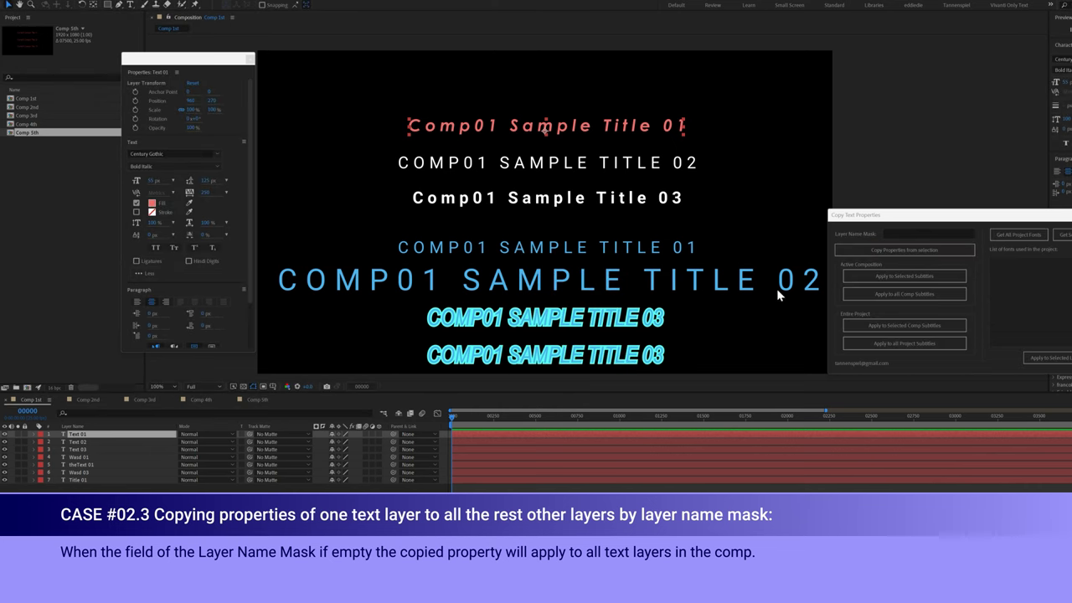
{"action": "left_click", "coordinate": [898, 234]}
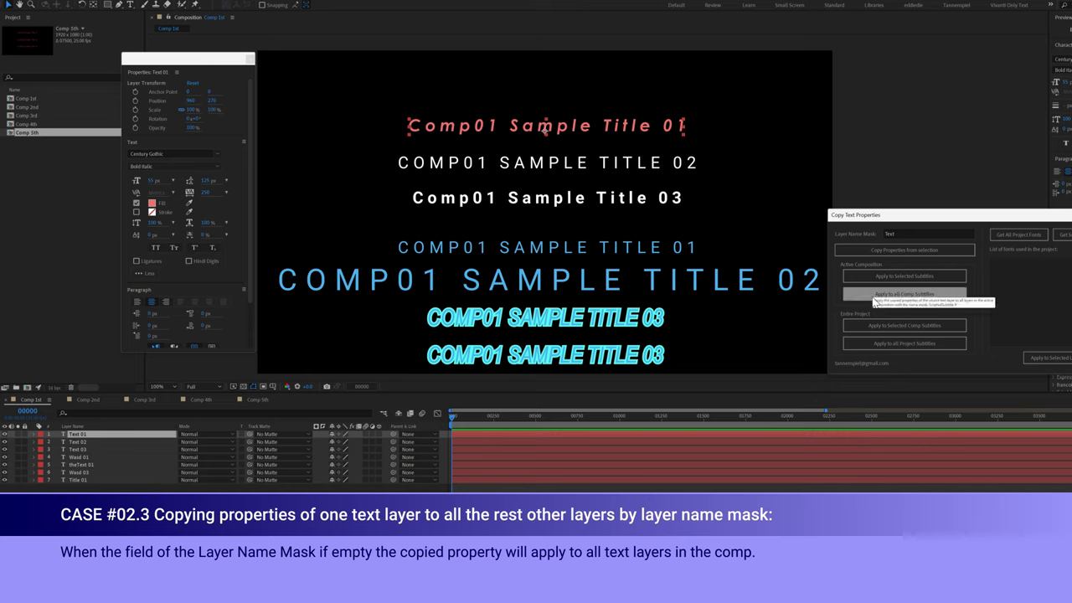
{"action": "type", "text": "Text"}
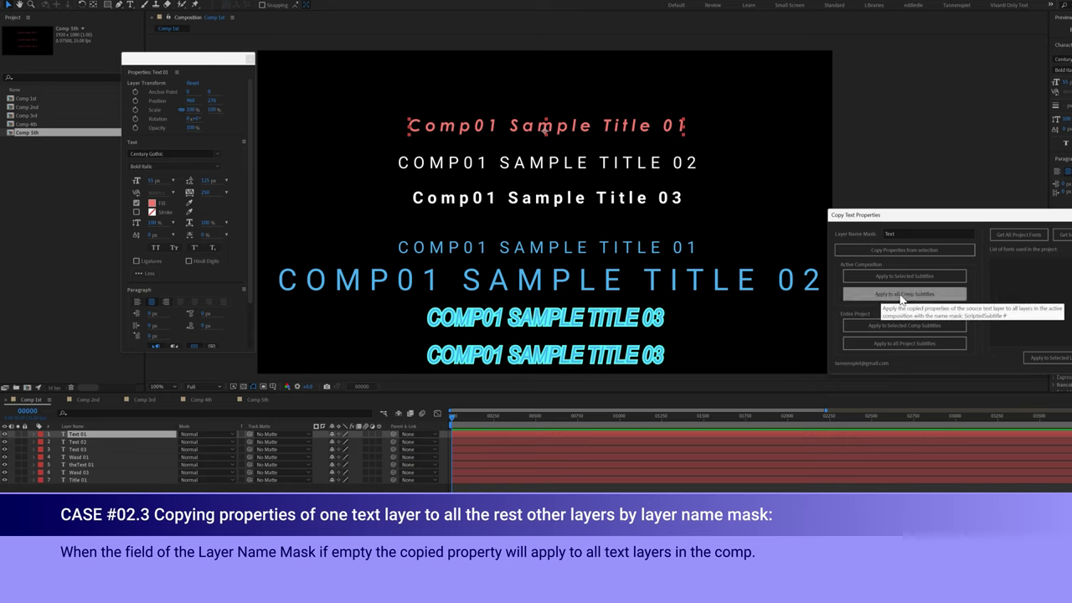
{"action": "left_click", "coordinate": [900, 293]}
Check the restyled Text 02 and Text 03 layers against Text 01.
{"action": "left_click", "coordinate": [431, 199]}
{"action": "left_click", "coordinate": [434, 166]}
{"action": "left_click", "coordinate": [435, 131]}
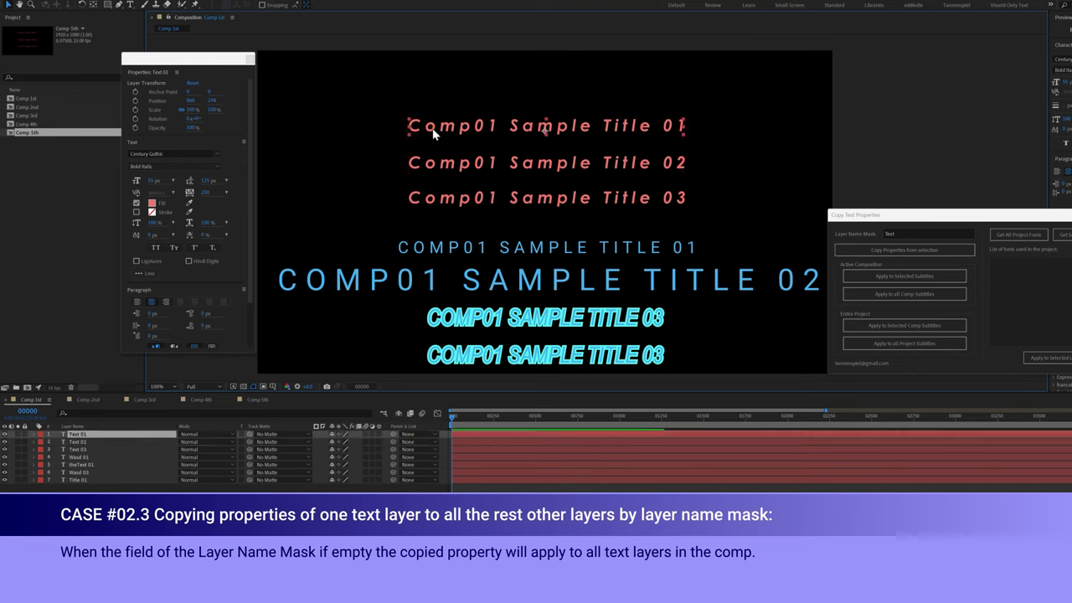
{"action": "left_click", "coordinate": [76, 449]}
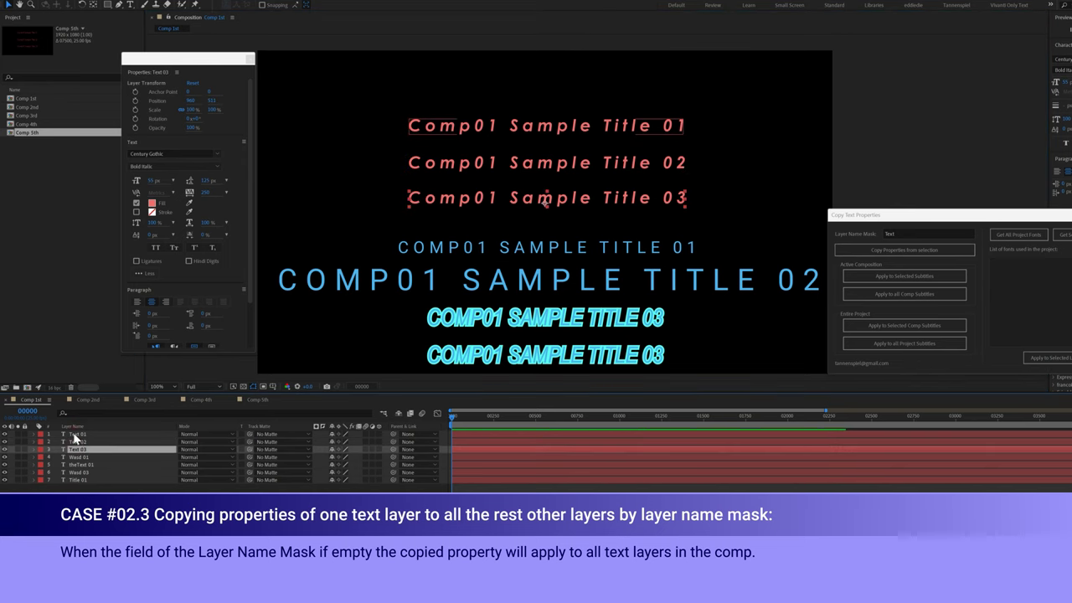
{"action": "left_click", "coordinate": [76, 435], "text": "shift"}
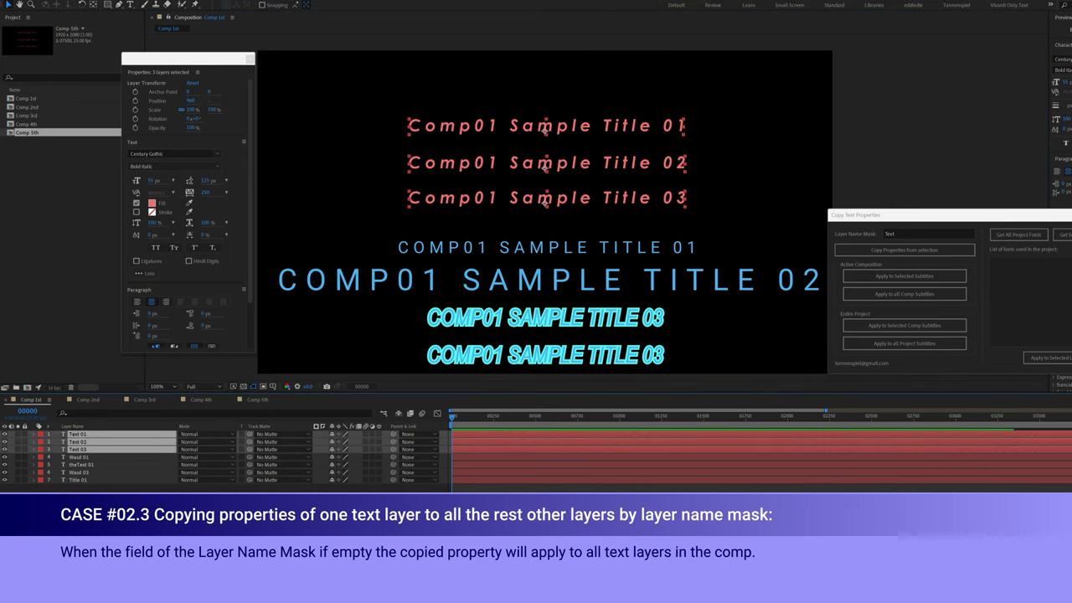
{"action": "left_click", "coordinate": [688, 270]}
Empty the layer name mask and apply the red italic title style to every text layer.
{"action": "double_click", "coordinate": [907, 232]}
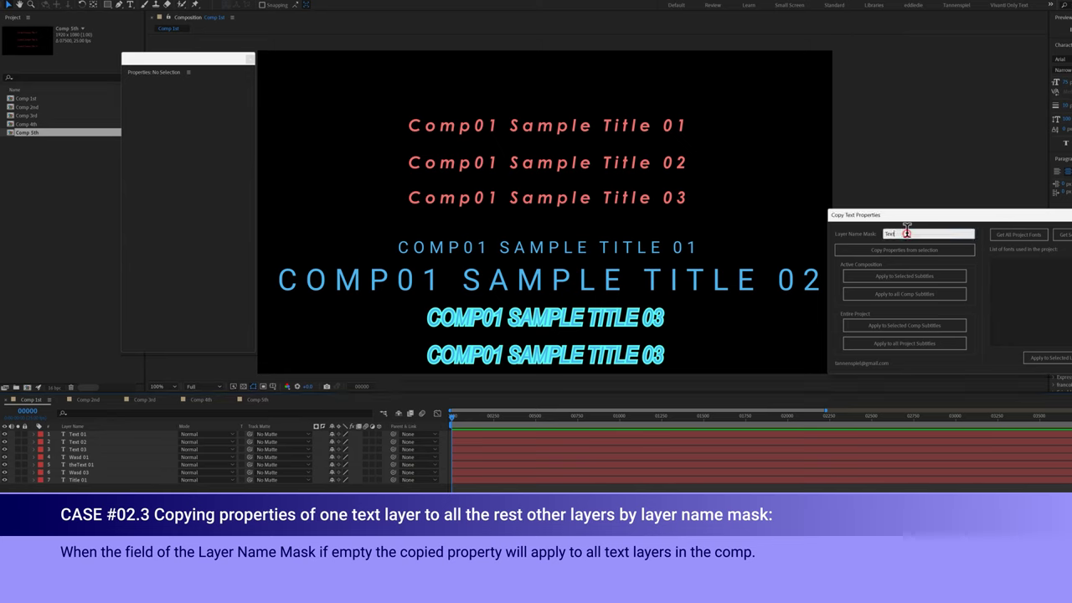
{"action": "key", "text": "BackSpace"}
{"action": "left_click", "coordinate": [810, 231]}
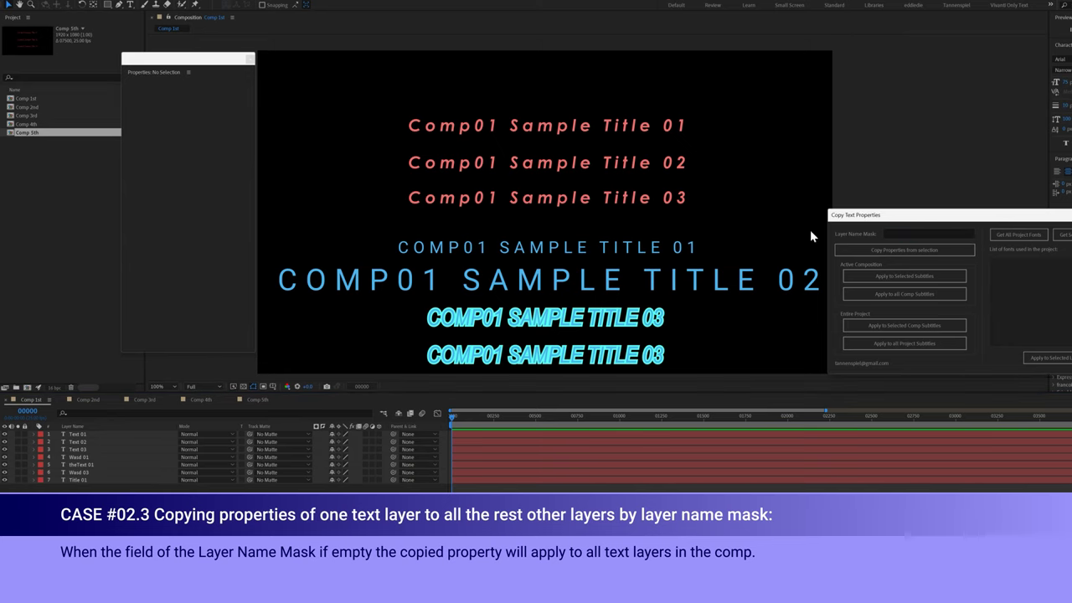
{"action": "left_click", "coordinate": [899, 299]}
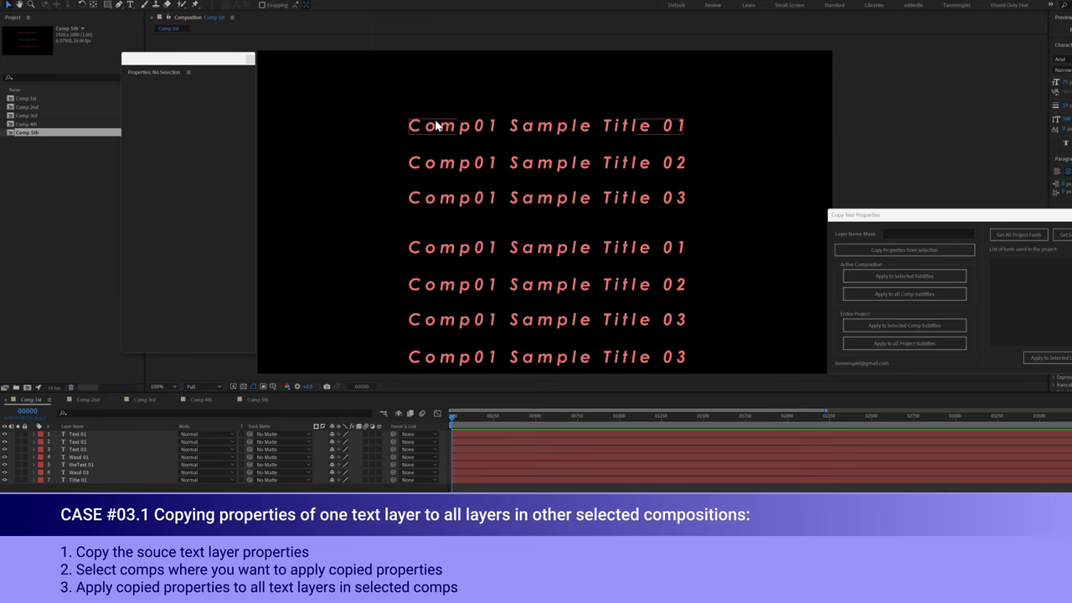
Inspect two of Comp 1st's restyled title layers, then deselect all layers.
{"action": "left_click", "coordinate": [438, 163]}
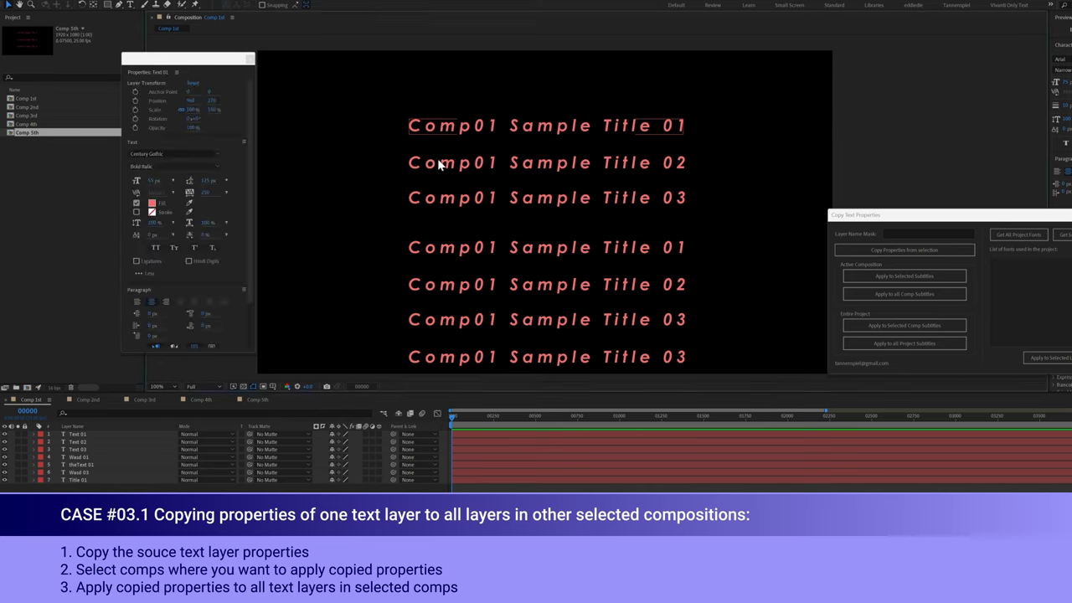
{"action": "left_click", "coordinate": [444, 203]}
{"action": "left_click", "coordinate": [340, 243]}
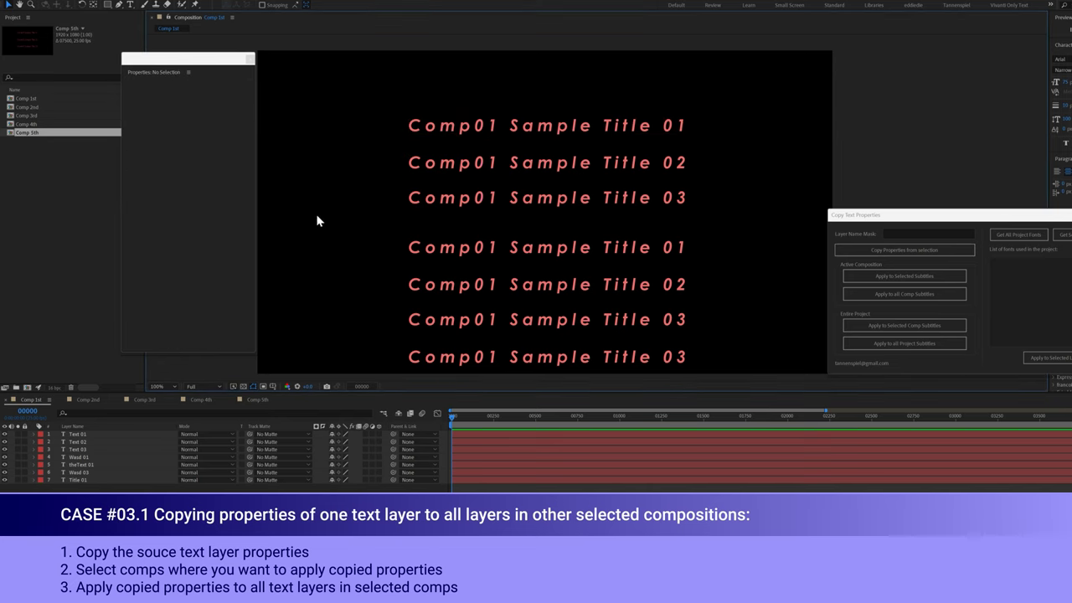
Open Comp 2nd and select its three Comp02 title layers.
{"action": "left_click", "coordinate": [27, 99]}
{"action": "left_click", "coordinate": [26, 107]}
{"action": "left_click", "coordinate": [26, 115]}
{"action": "left_click", "coordinate": [26, 132]}
{"action": "left_click", "coordinate": [28, 109]}
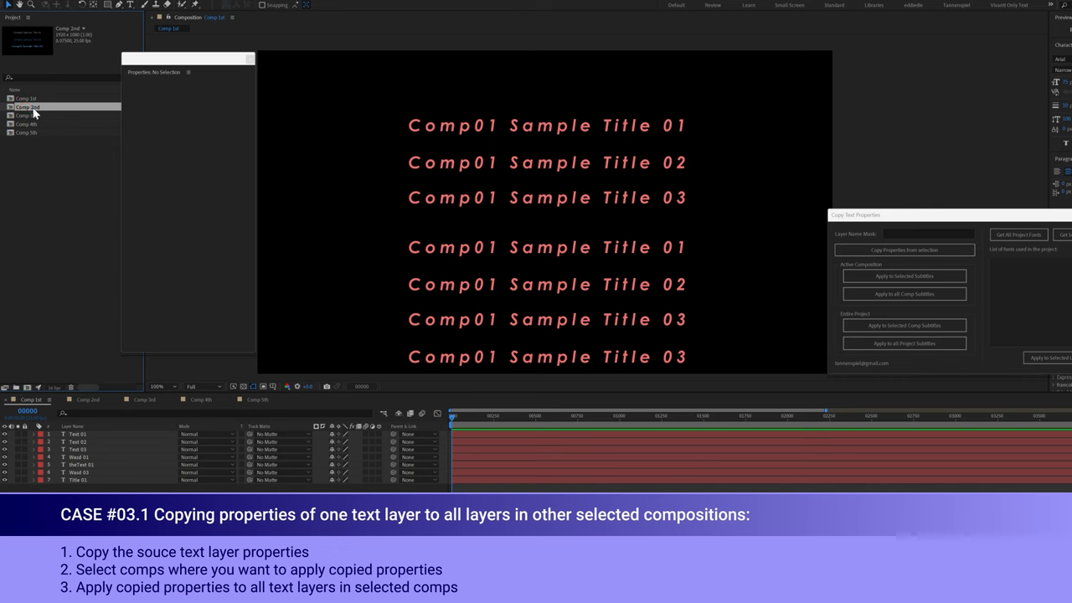
{"action": "double_click", "coordinate": [30, 108]}
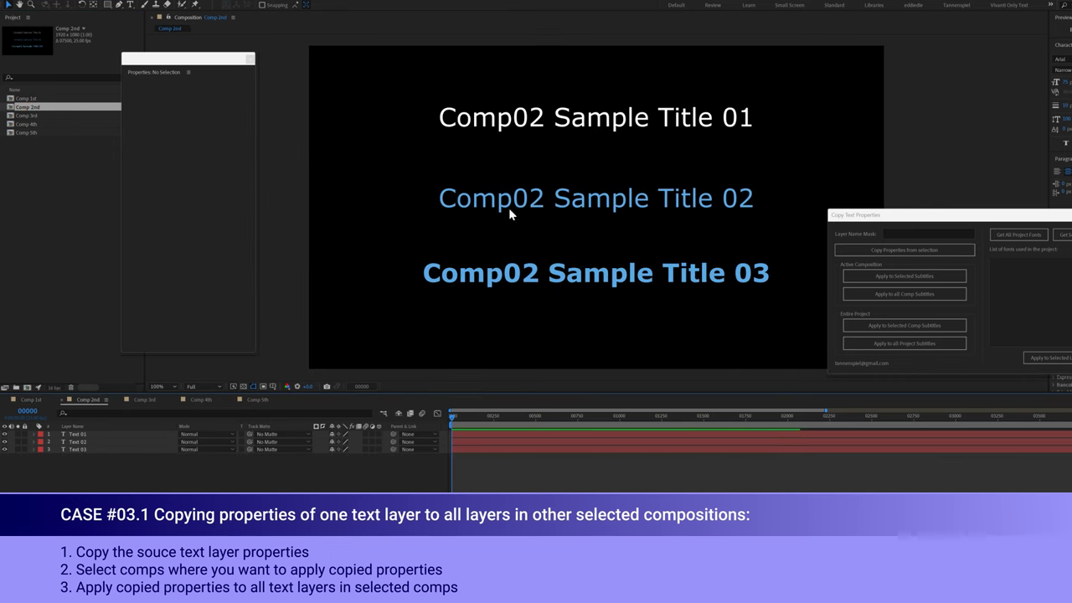
{"action": "left_click_drag", "start_coordinate": [331, 88], "coordinate": [512, 339]}
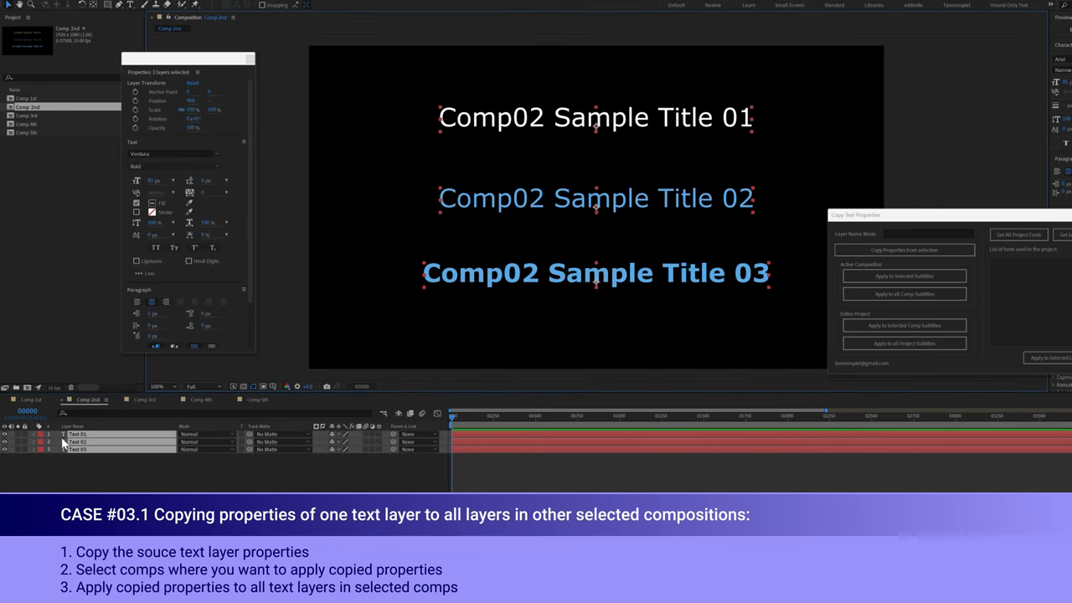
Open Comp 3rd and check its three Comp03 title layers.
{"action": "left_click", "coordinate": [25, 116]}
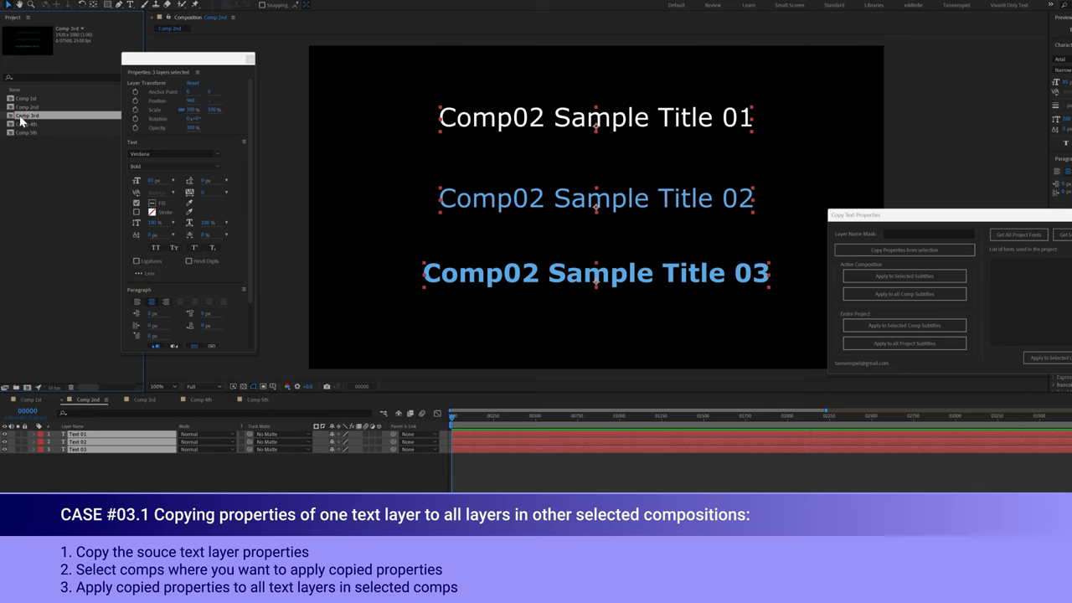
{"action": "double_click", "coordinate": [22, 117]}
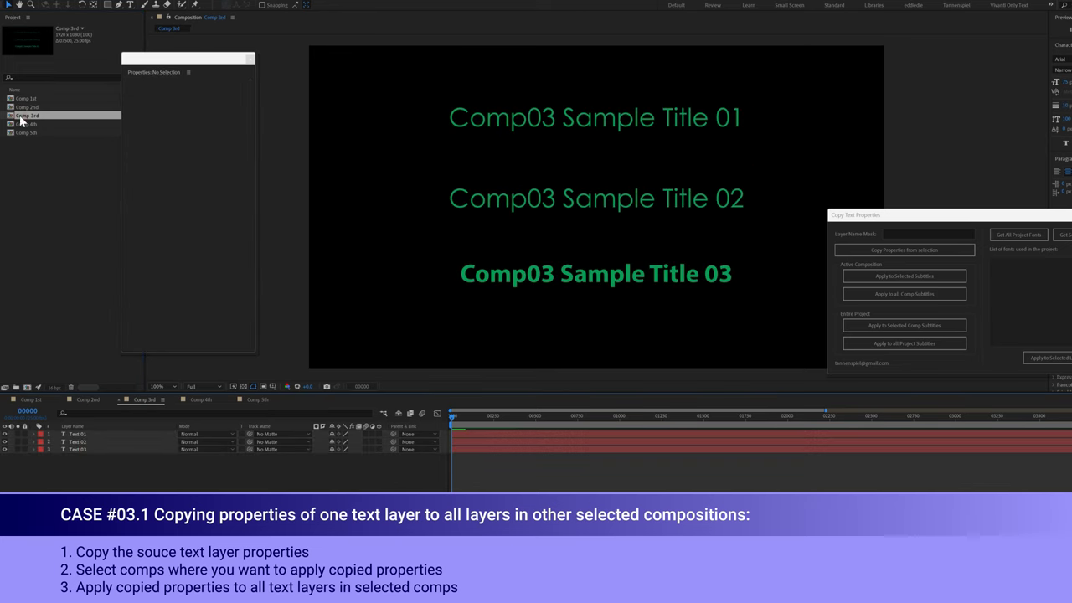
{"action": "left_click_drag", "start_coordinate": [417, 113], "coordinate": [540, 333]}
{"action": "left_click", "coordinate": [411, 323]}
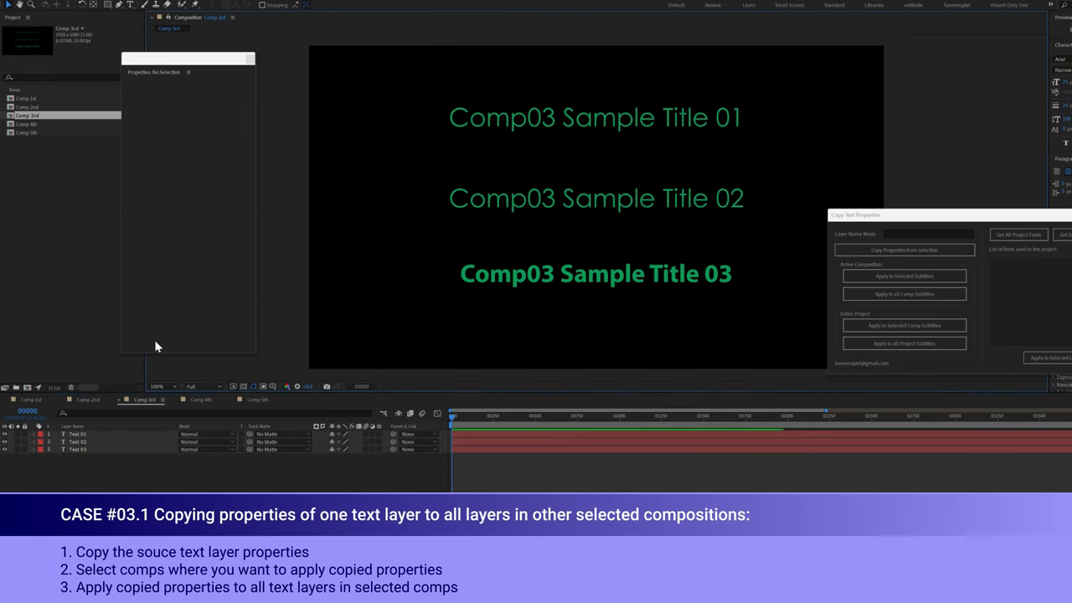
Open Comp 4th and Comp 5th in turn, then return to Comp 1st.
{"action": "left_click", "coordinate": [25, 125]}
{"action": "double_click", "coordinate": [24, 126]}
{"action": "double_click", "coordinate": [25, 132]}
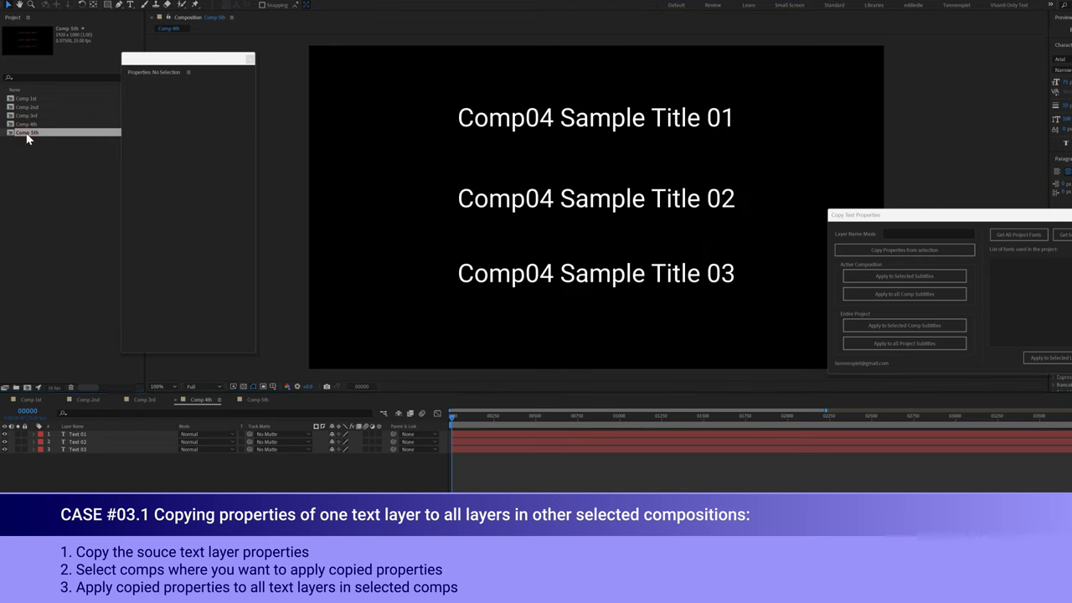
{"action": "left_click", "coordinate": [26, 99]}
{"action": "double_click", "coordinate": [27, 102]}
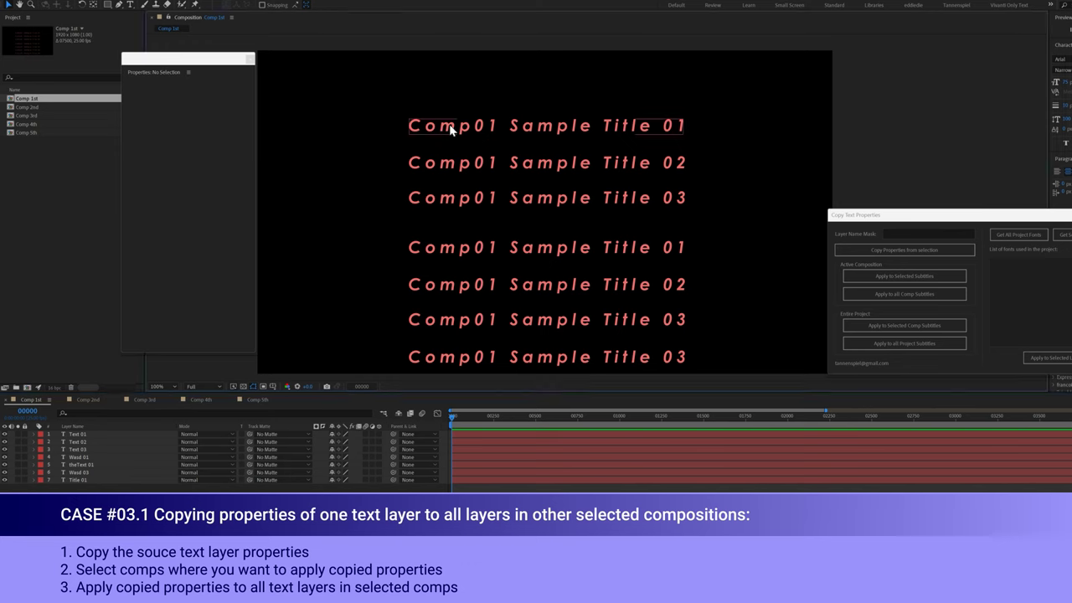
Copy the text properties of the Comp01 Sample Title 01 layer.
{"action": "left_click", "coordinate": [453, 128]}
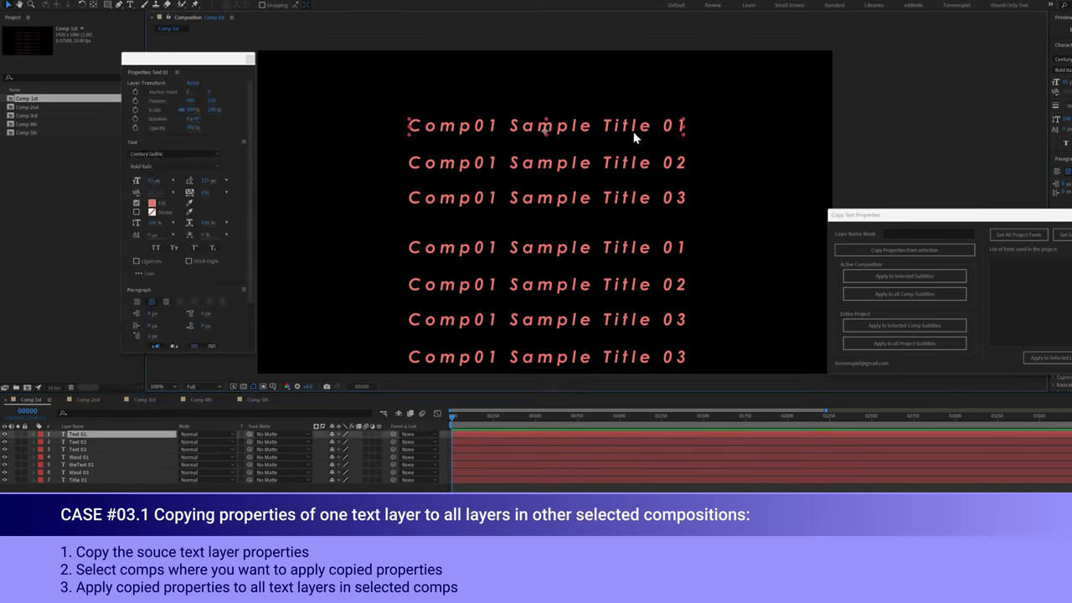
{"action": "left_click", "coordinate": [874, 251]}
{"action": "left_click", "coordinate": [572, 382]}
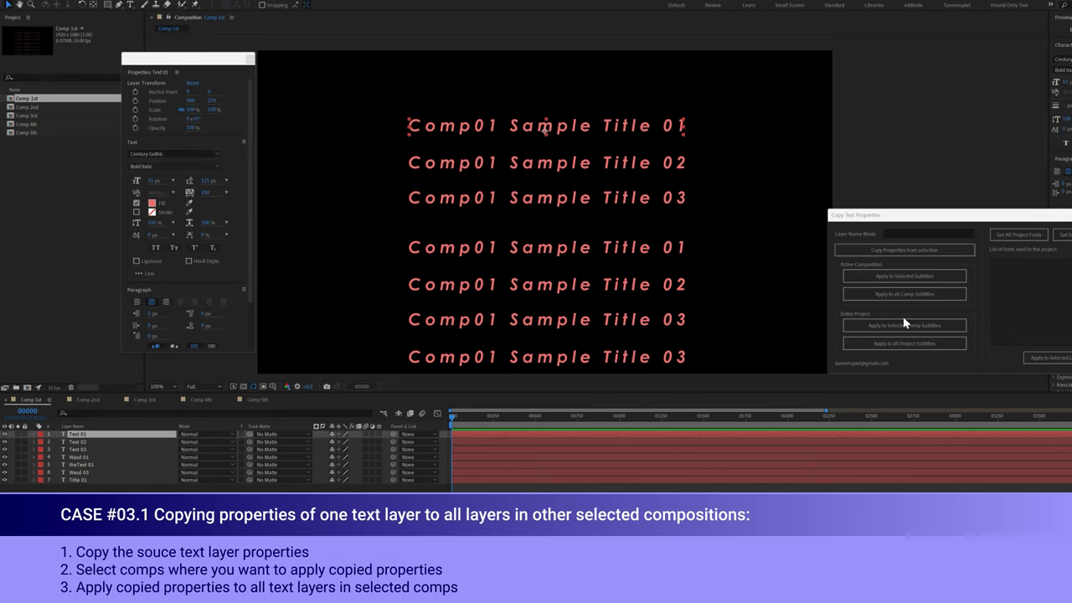
Apply the copied title style to the text layers of Comp 2nd and Comp 3rd.
{"action": "left_click", "coordinate": [25, 109]}
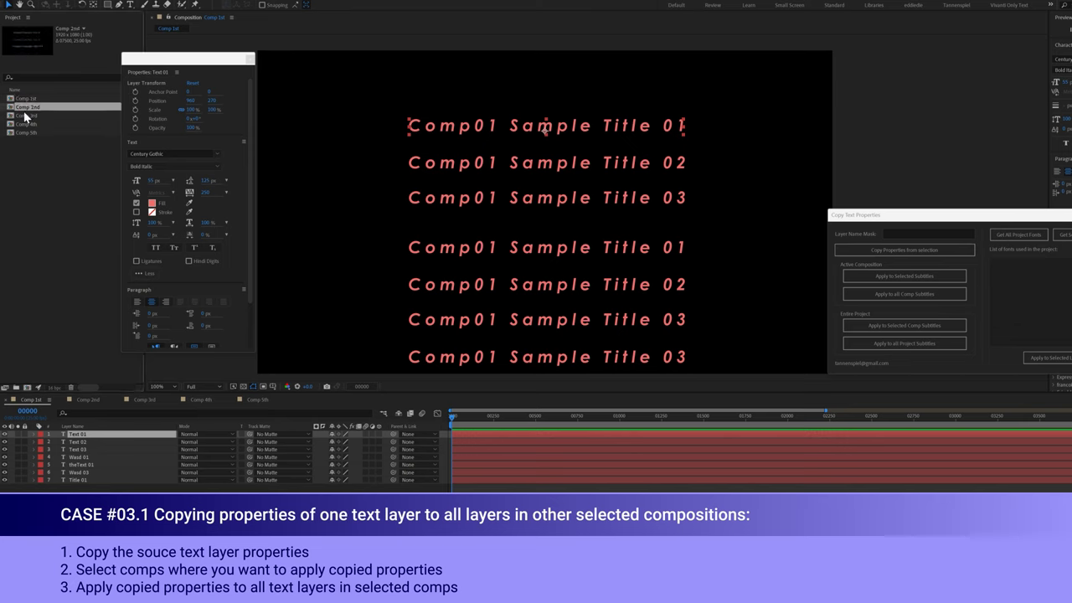
{"action": "left_click", "coordinate": [25, 116], "text": "ctrl"}
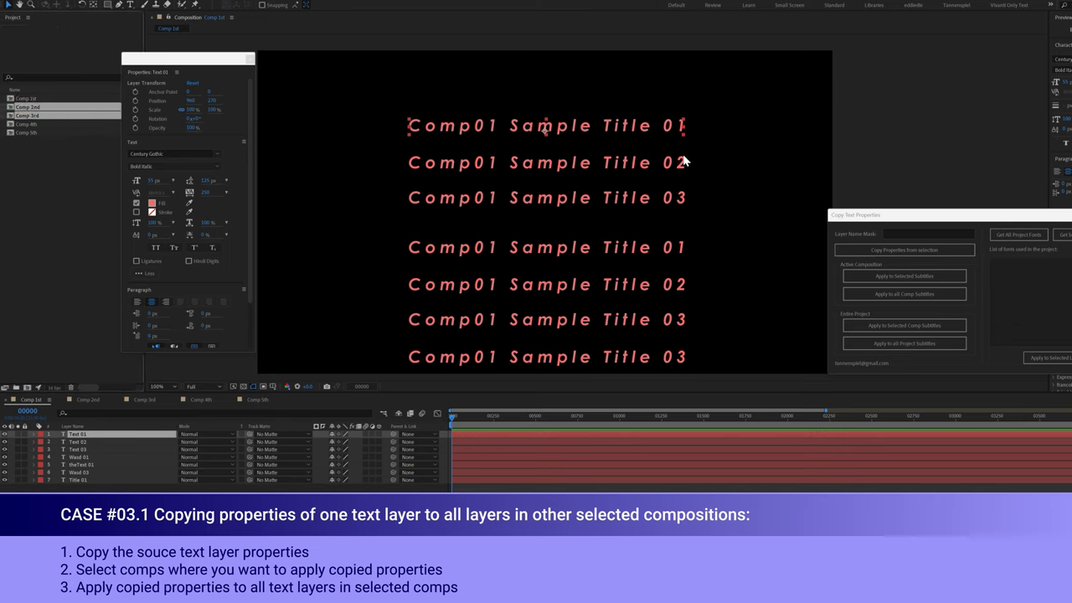
{"action": "left_click", "coordinate": [915, 330]}
{"action": "left_click", "coordinate": [573, 315]}
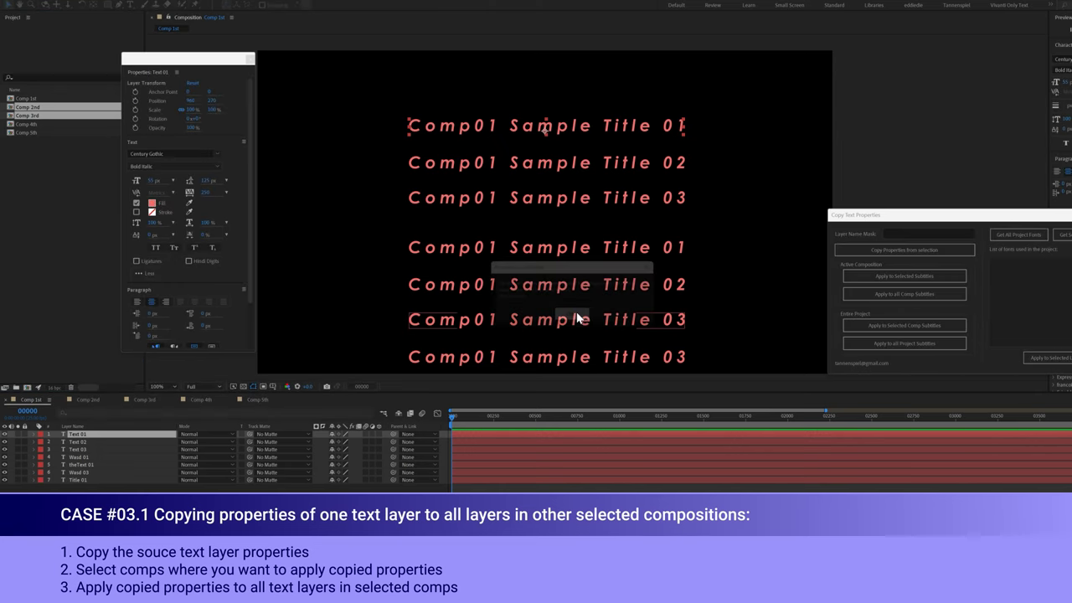
{"action": "left_click", "coordinate": [22, 170]}
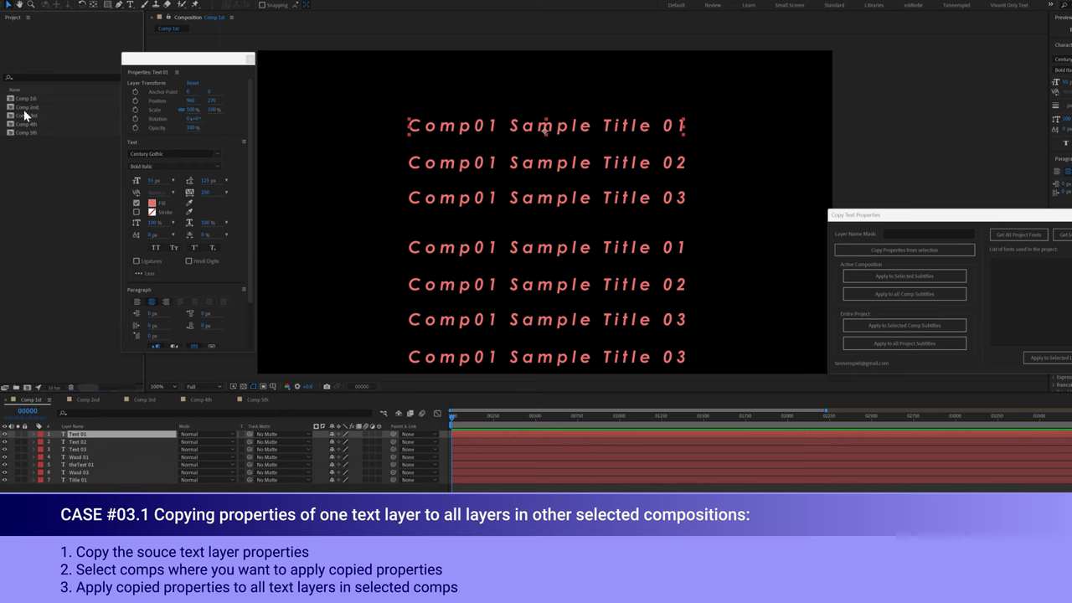
{"action": "left_click", "coordinate": [25, 108]}
{"action": "double_click", "coordinate": [26, 109]}
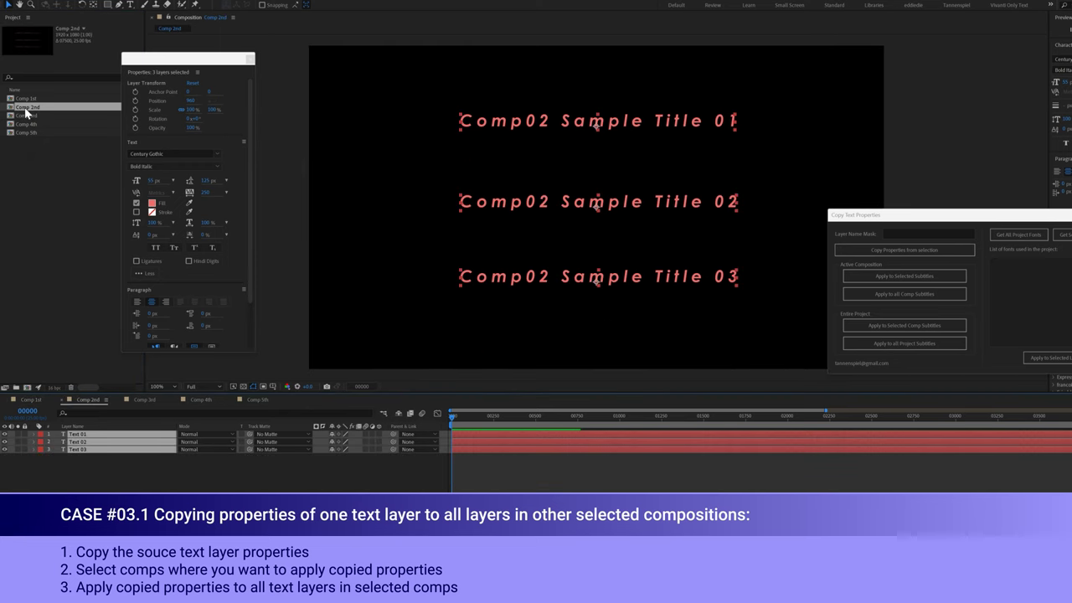
{"action": "double_click", "coordinate": [26, 117]}
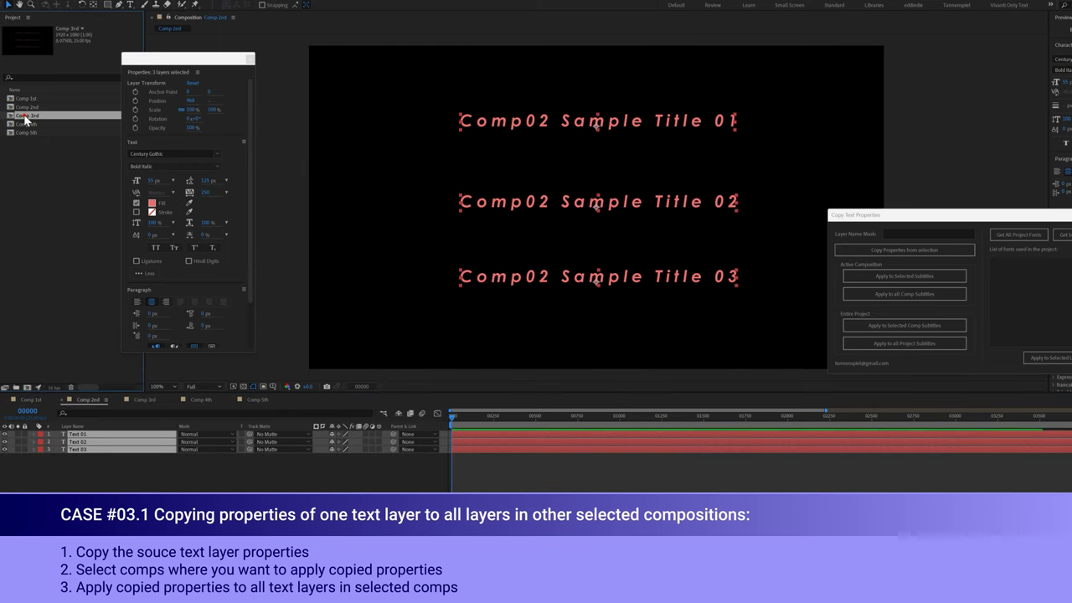
{"action": "double_click", "coordinate": [26, 124]}
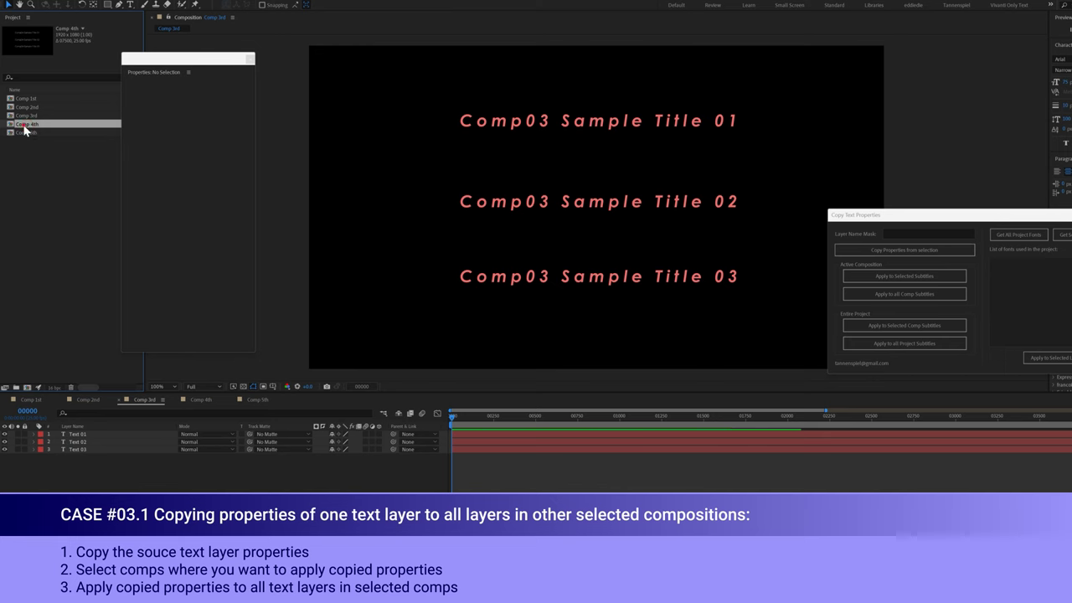
{"action": "double_click", "coordinate": [26, 133]}
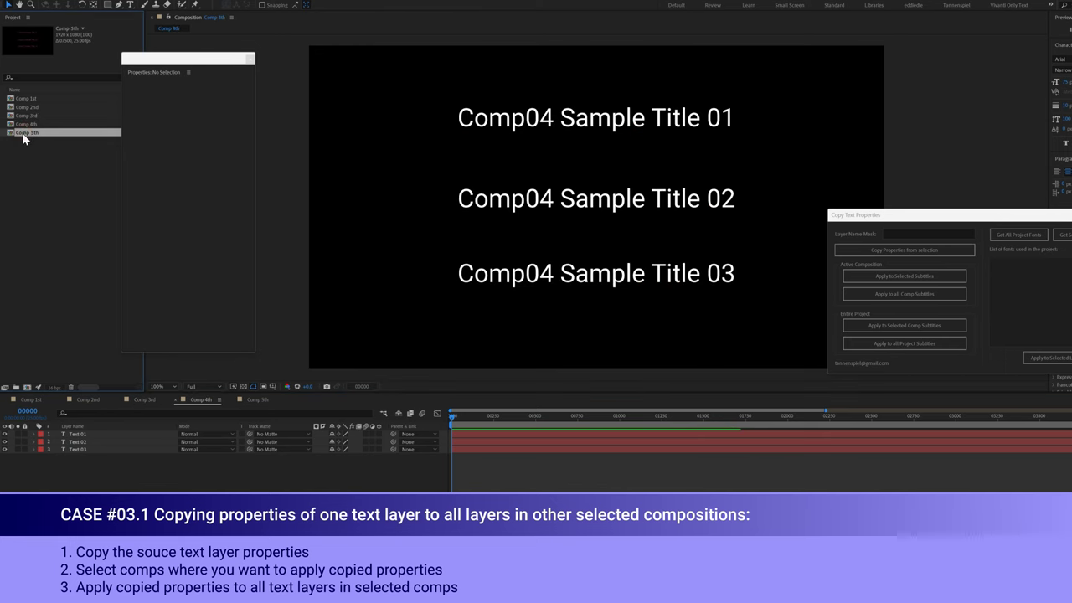
{"action": "double_click", "coordinate": [26, 99]}
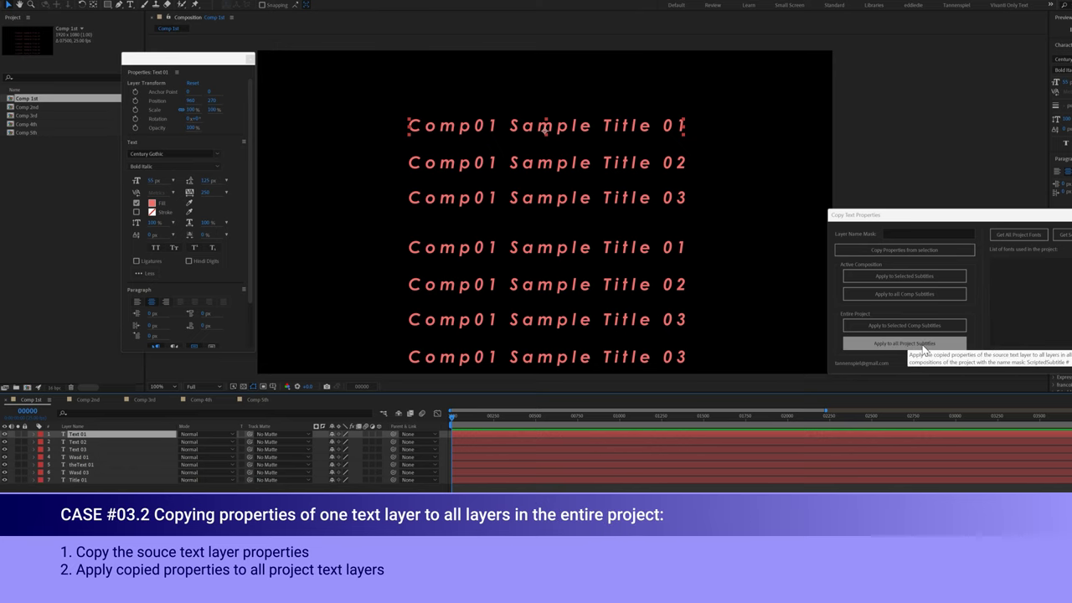
Duplicate Comp 5th with Ctrl+D, view Comp 5th 2, then reopen Comp 1st.
{"action": "left_click", "coordinate": [22, 134]}
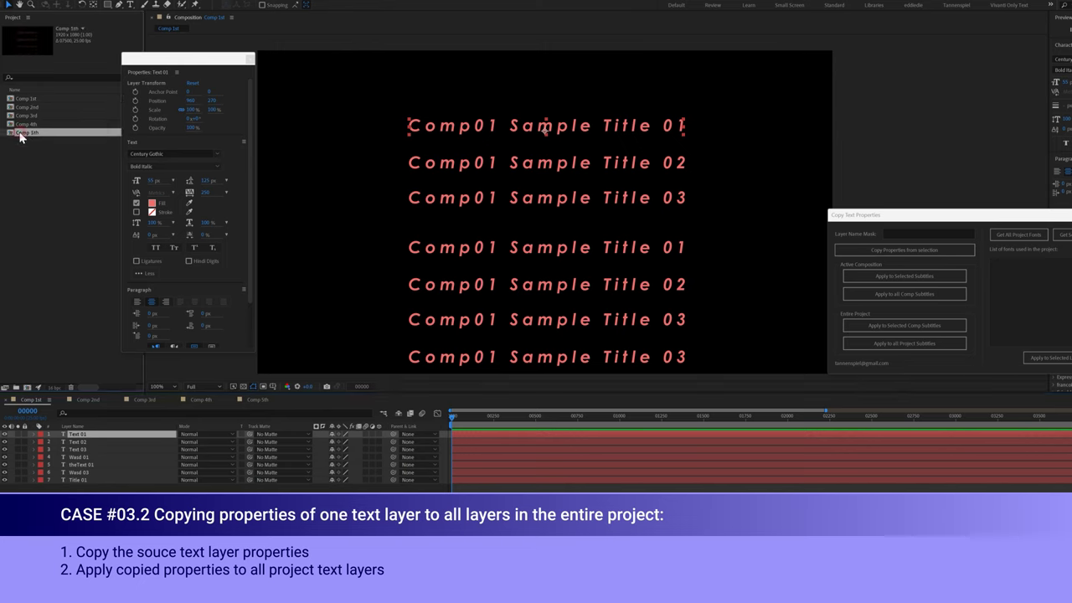
{"action": "double_click", "coordinate": [28, 138]}
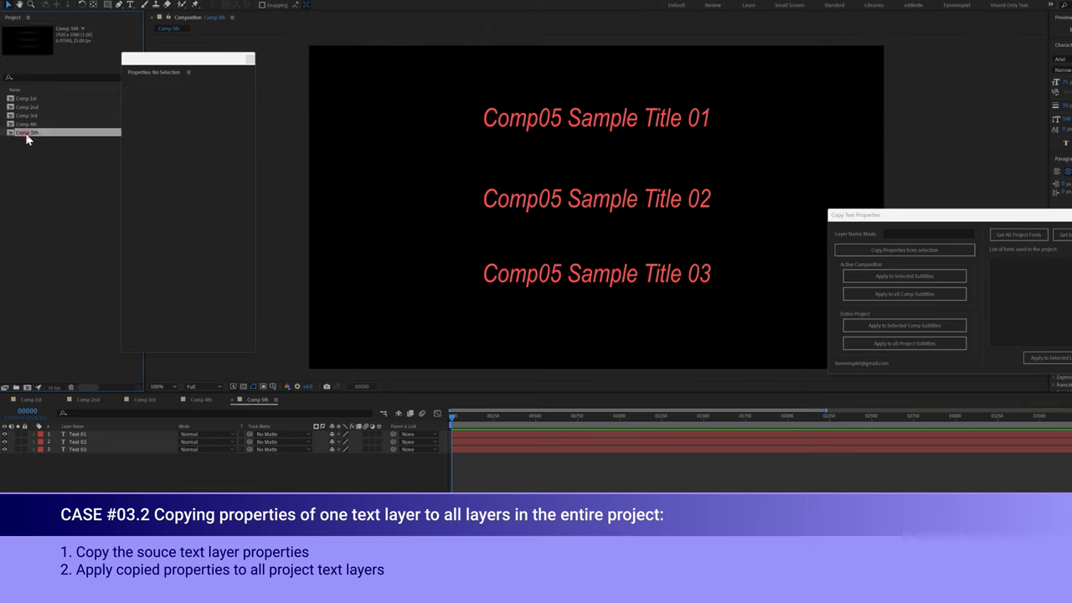
{"action": "key", "text": "ctrl+d"}
{"action": "key", "text": "ctrl+d"}
{"action": "key", "text": "ctrl+d"}
{"action": "key", "text": "ctrl+d"}
{"action": "double_click", "coordinate": [26, 139]}
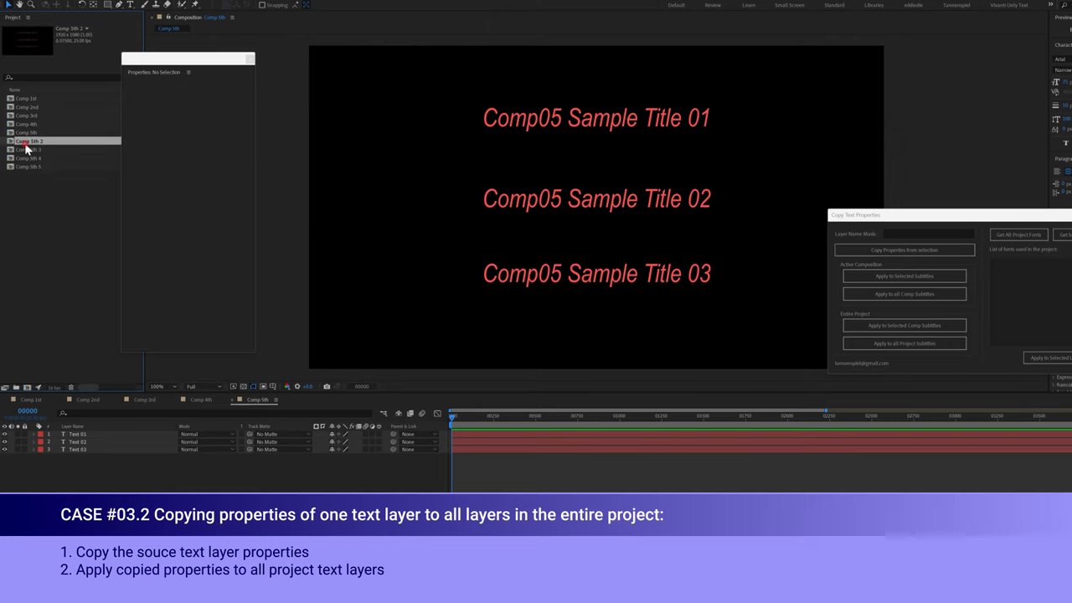
{"action": "left_click", "coordinate": [26, 100]}
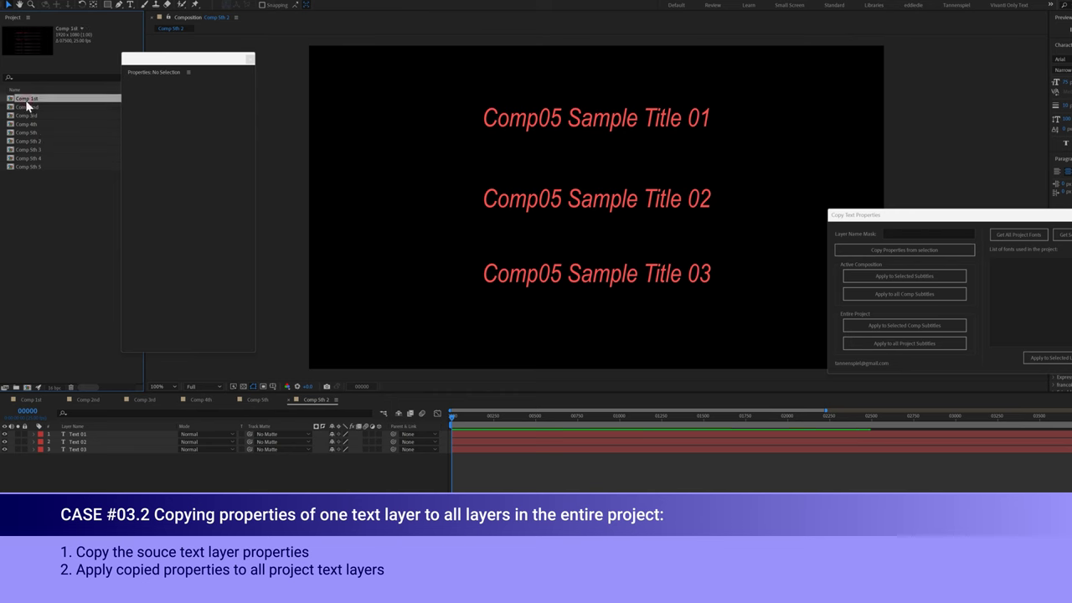
{"action": "double_click", "coordinate": [27, 100]}
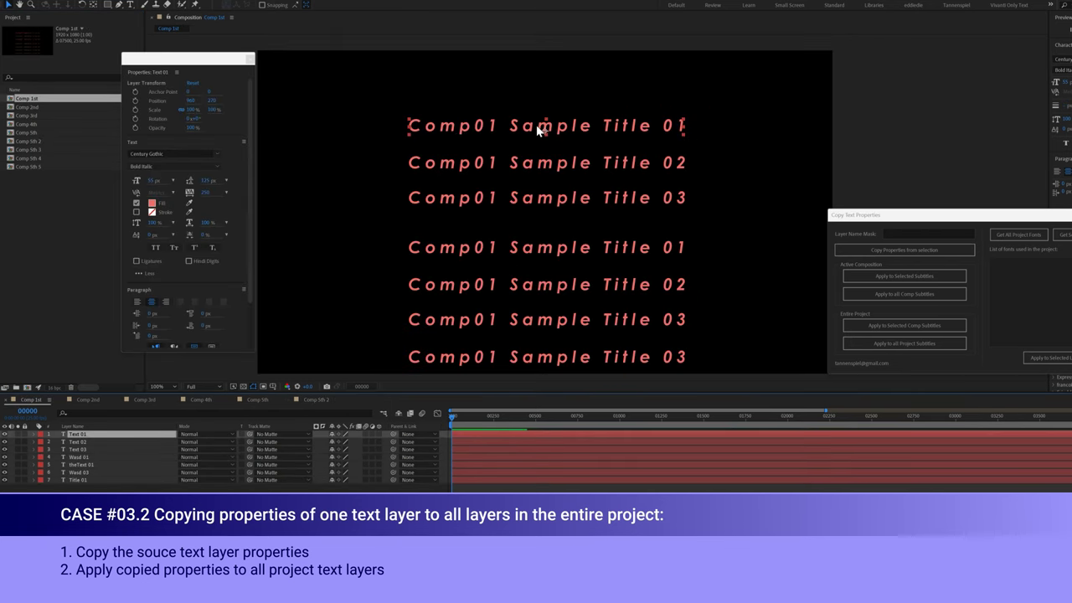
Make Title 01 white, all-caps Roboto Thin and copy its text properties.
{"action": "left_click", "coordinate": [187, 152]}
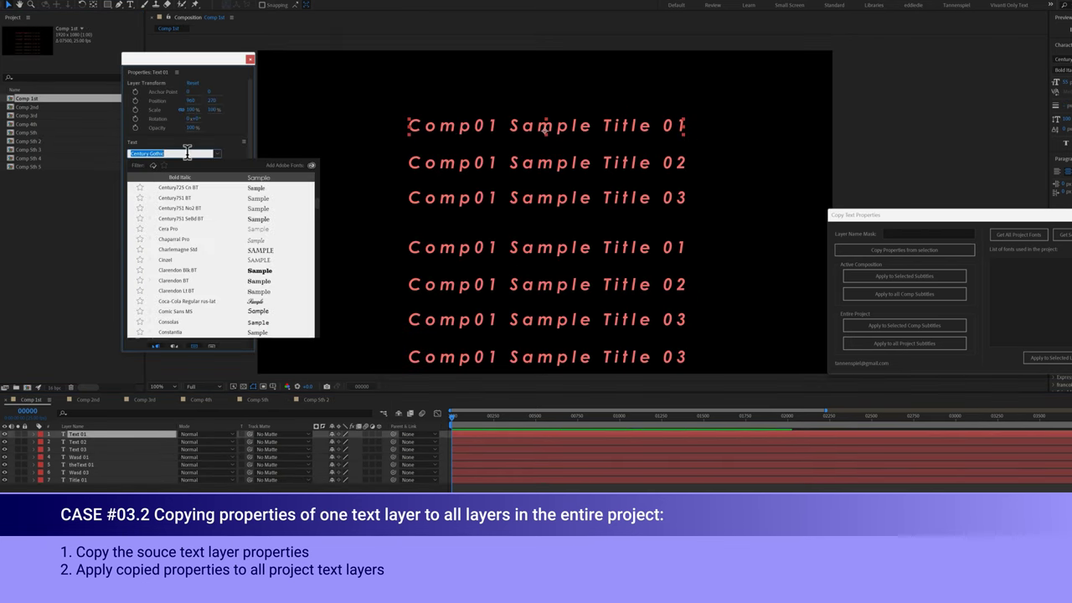
{"action": "type", "text": "roboto"}
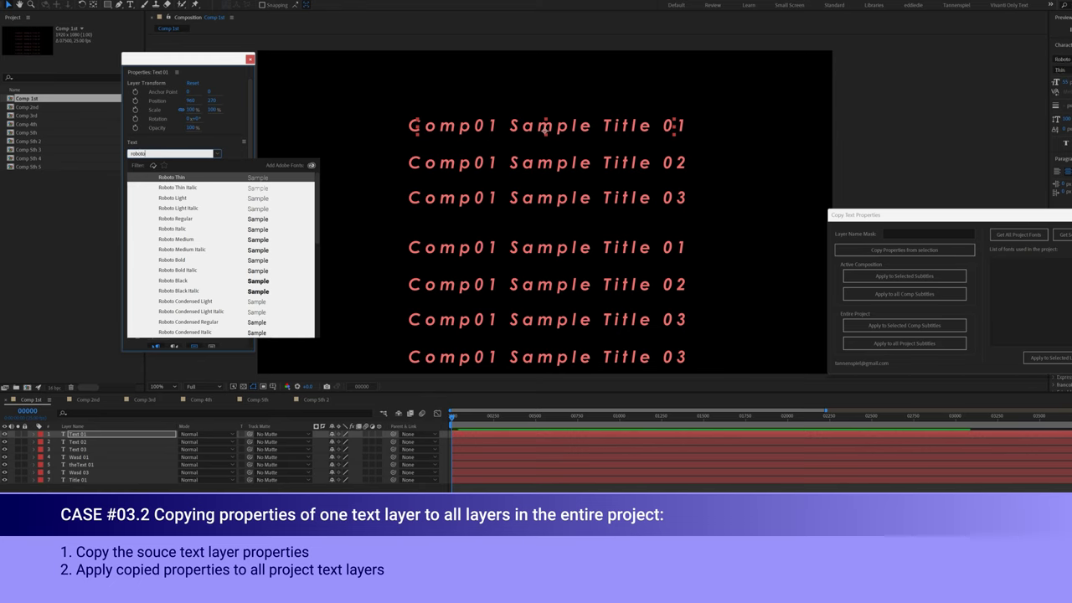
{"action": "key", "text": "Return"}
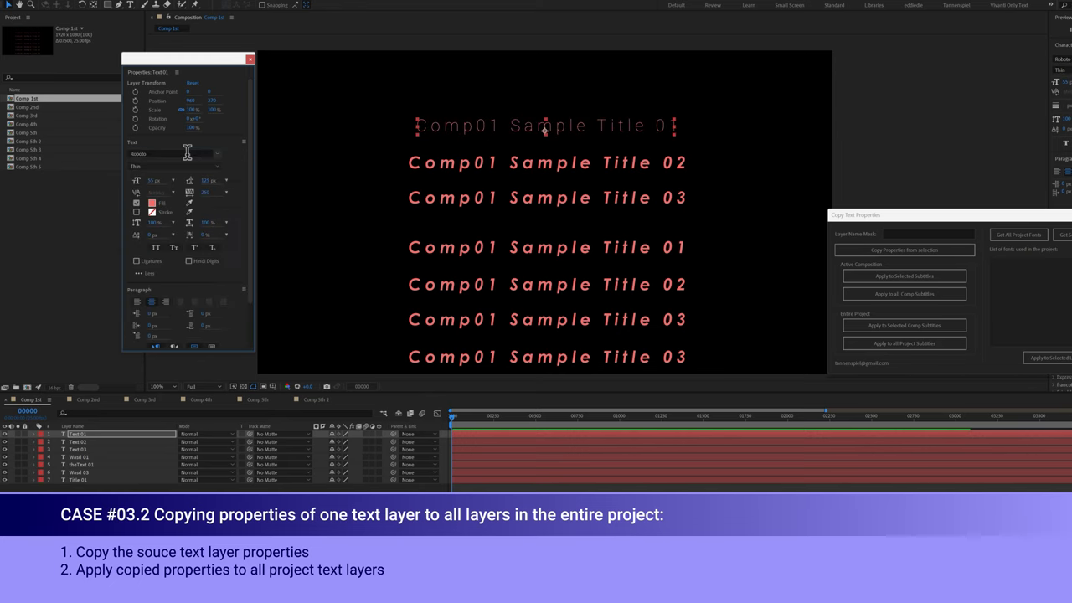
{"action": "left_click", "coordinate": [152, 203]}
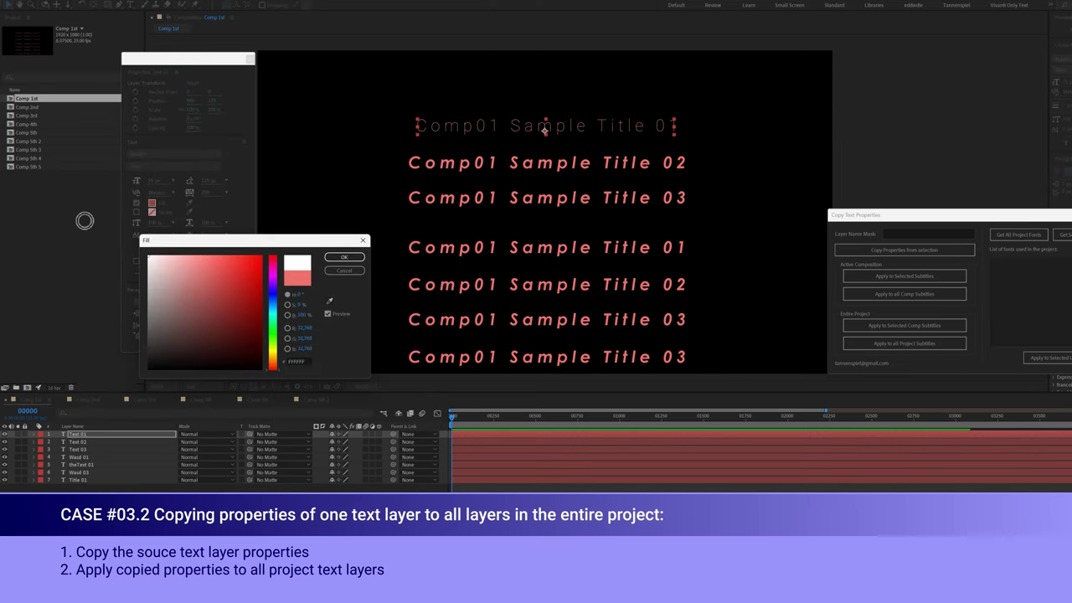
{"action": "key", "text": "Return"}
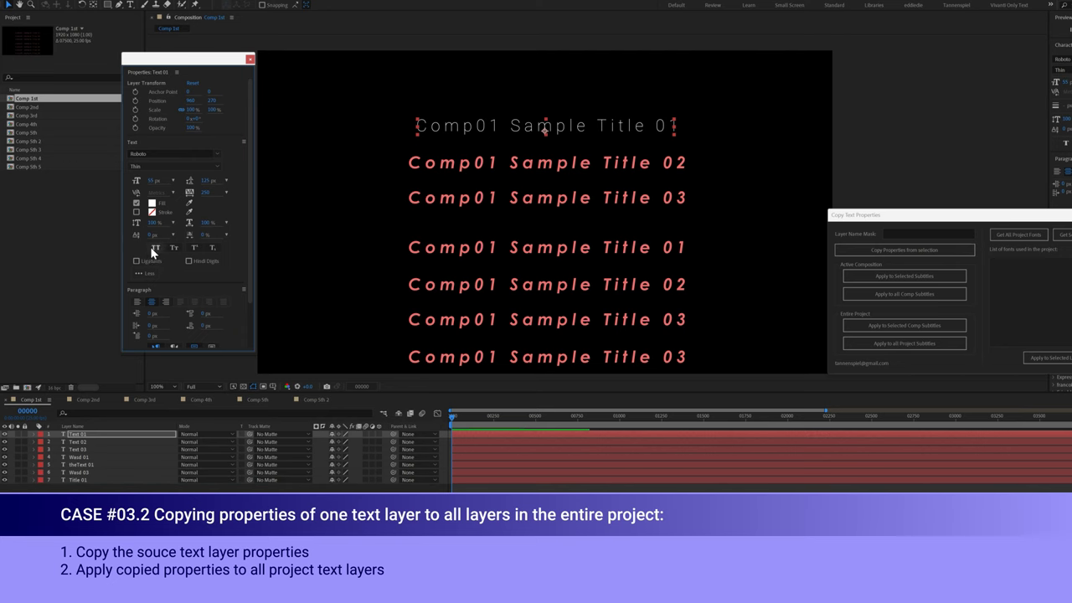
{"action": "left_click", "coordinate": [153, 248]}
{"action": "left_click", "coordinate": [858, 253]}
{"action": "left_click", "coordinate": [571, 380]}
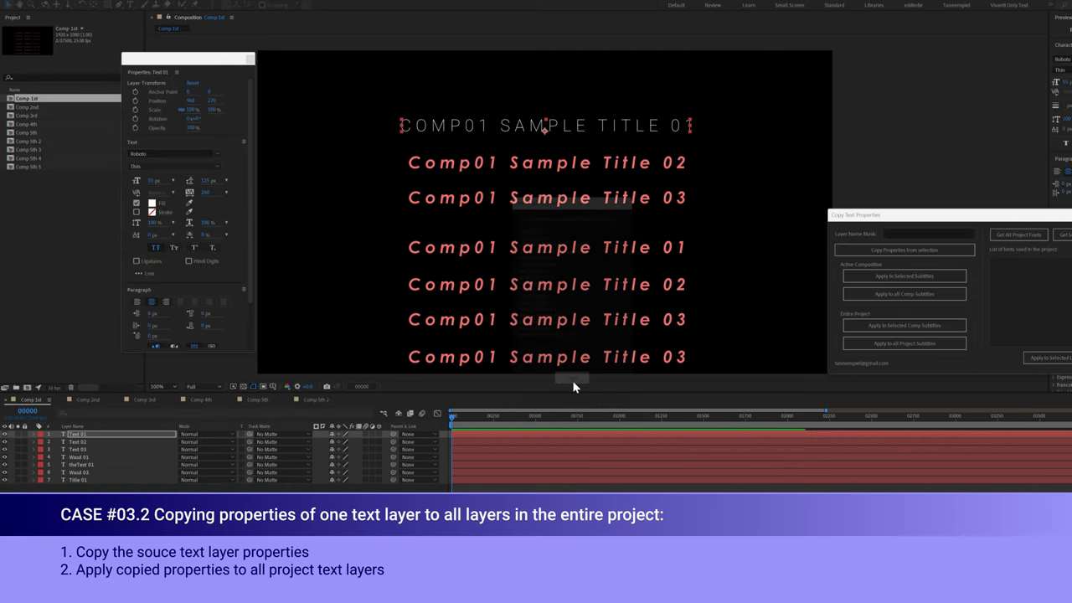
Apply the copied title style to every project title and review Comps 2nd and 3rd.
{"action": "left_click", "coordinate": [908, 348]}
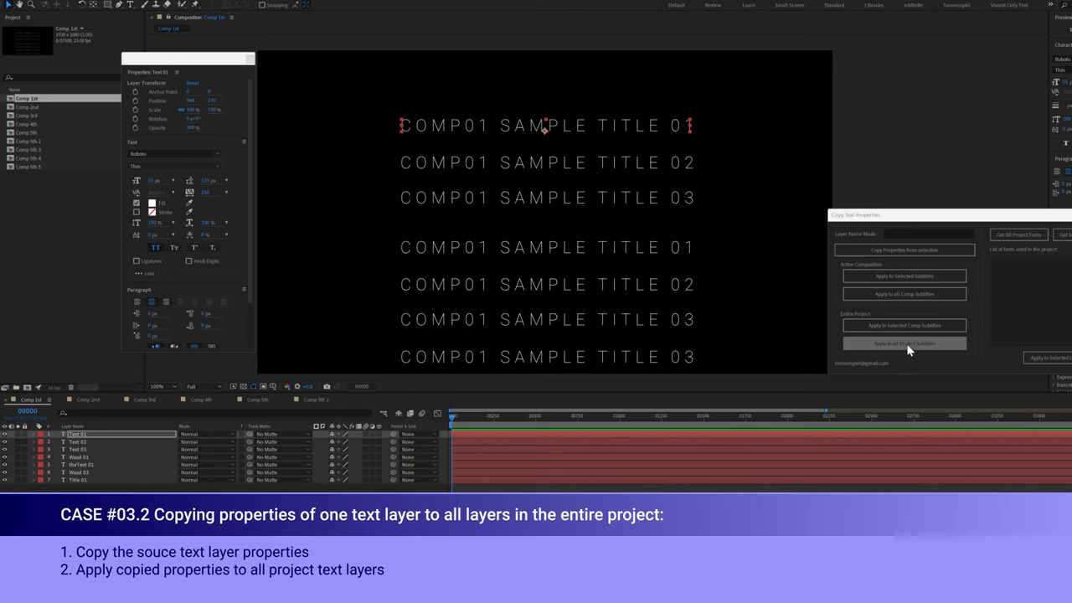
{"action": "left_click", "coordinate": [569, 315]}
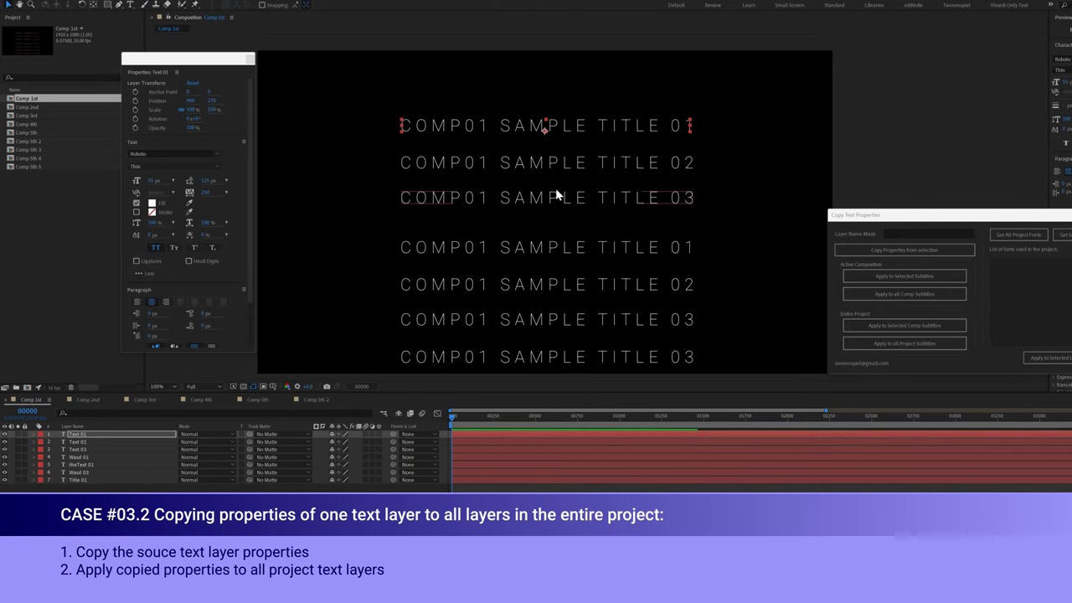
{"action": "left_click", "coordinate": [26, 107]}
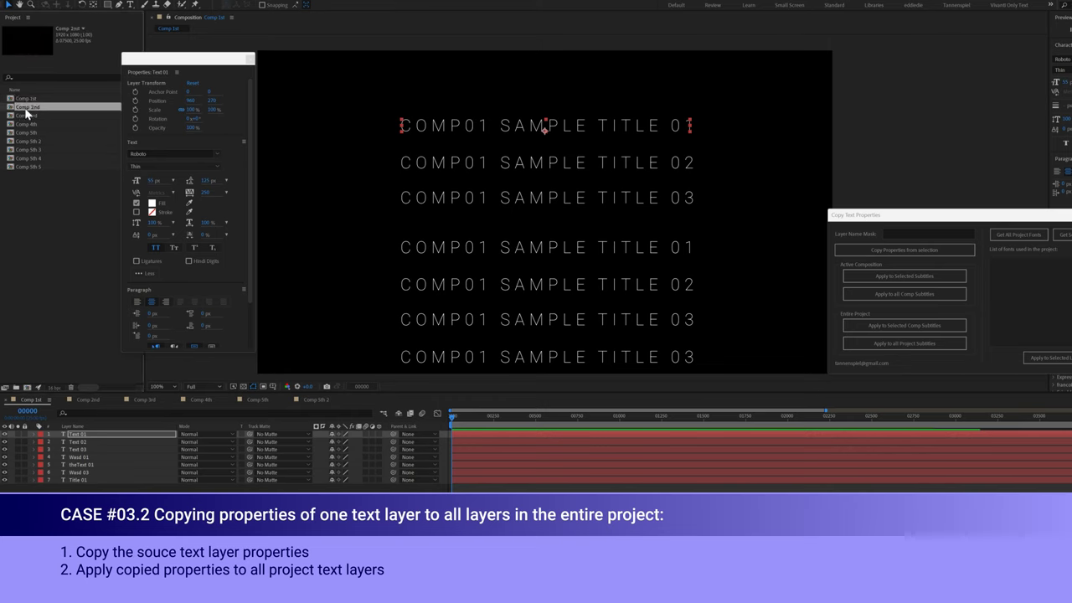
{"action": "double_click", "coordinate": [26, 111]}
{"action": "left_click", "coordinate": [27, 118]}
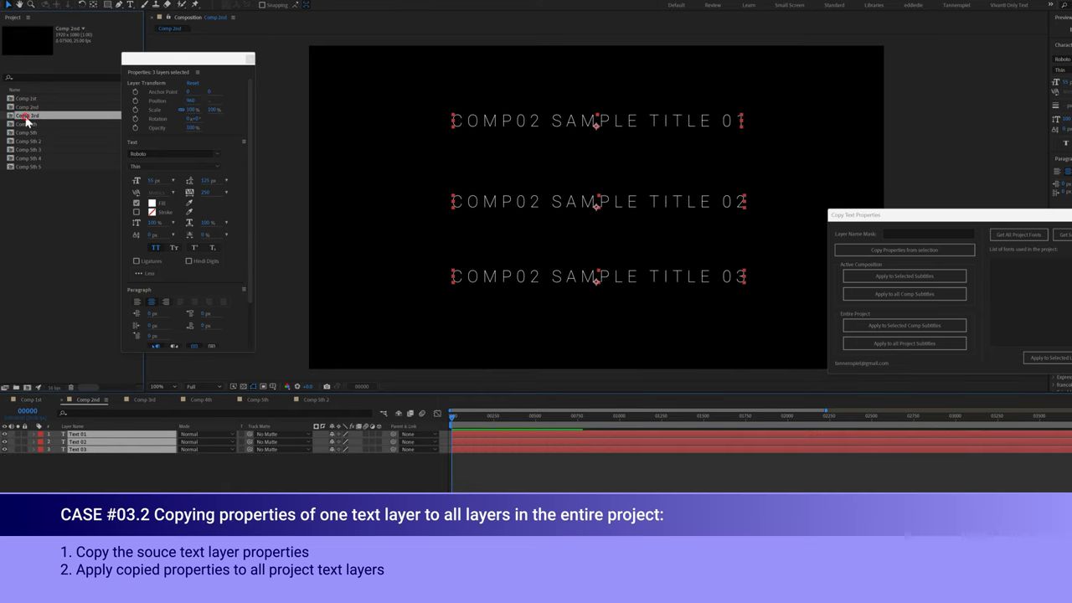
{"action": "double_click", "coordinate": [26, 116]}
Open Comp 4th and Comp 5th to check their titles.
{"action": "left_click", "coordinate": [27, 124]}
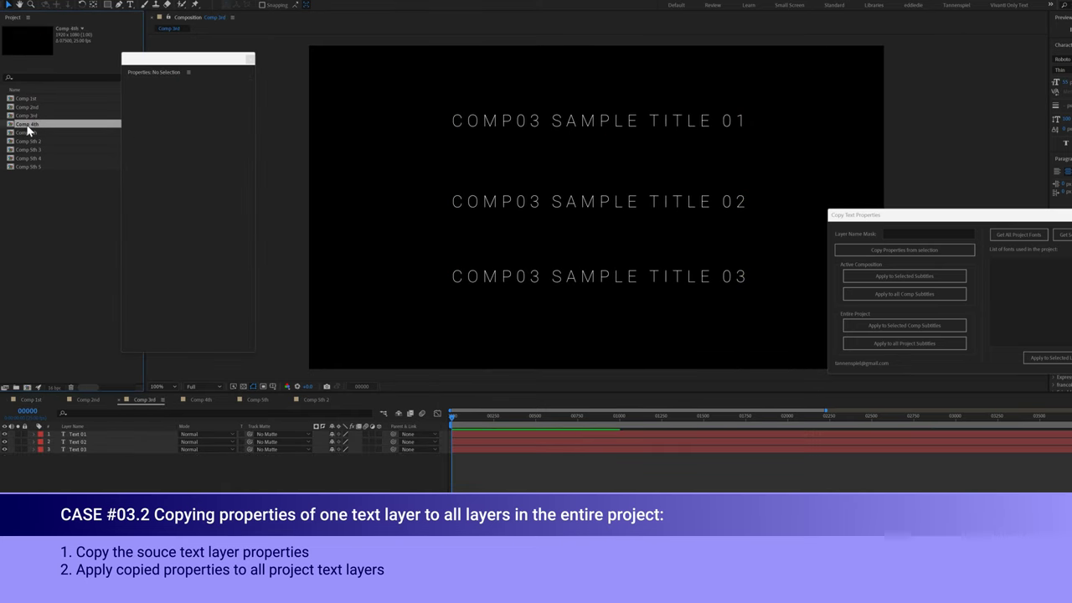
{"action": "double_click", "coordinate": [27, 126]}
{"action": "left_click", "coordinate": [28, 132]}
{"action": "double_click", "coordinate": [28, 135]}
Open Comp 5th 2 through Comp 5th 5 in turn to view their titles.
{"action": "double_click", "coordinate": [28, 141]}
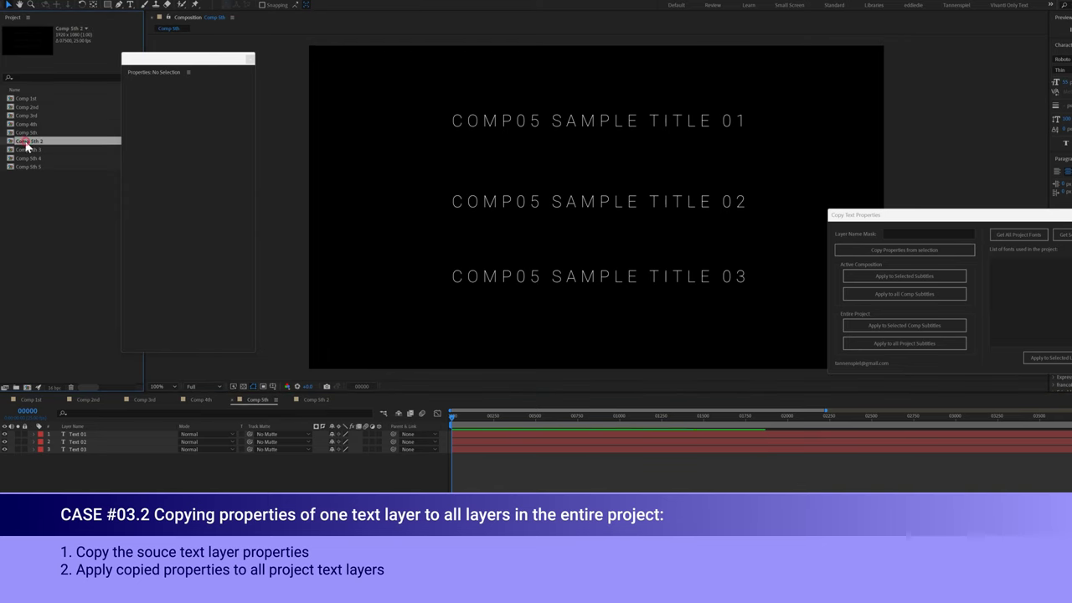
{"action": "left_click", "coordinate": [27, 150]}
{"action": "double_click", "coordinate": [27, 151]}
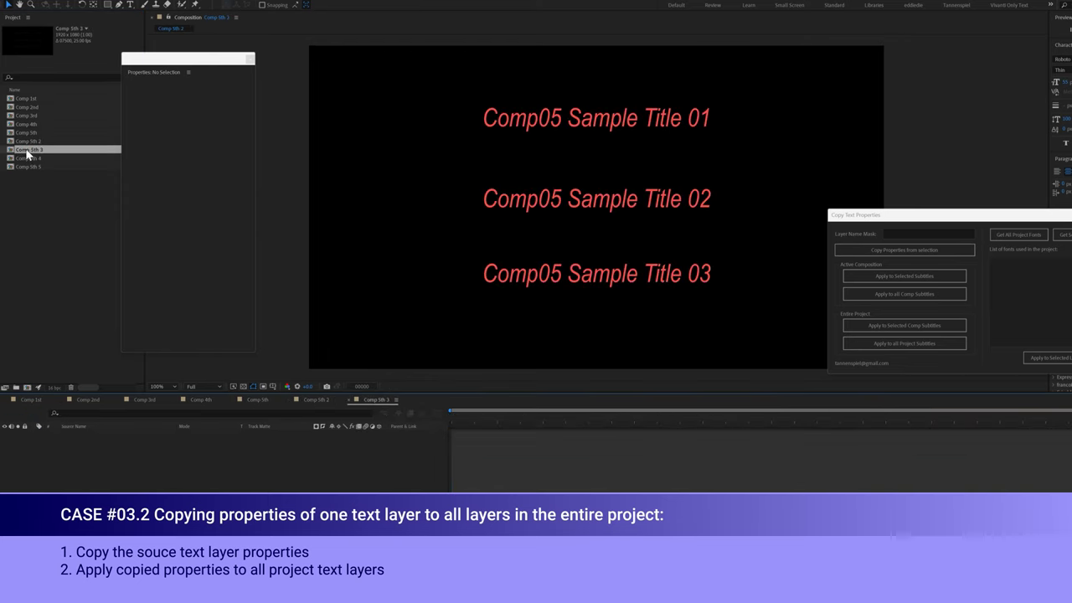
{"action": "left_click", "coordinate": [27, 159]}
{"action": "double_click", "coordinate": [27, 159]}
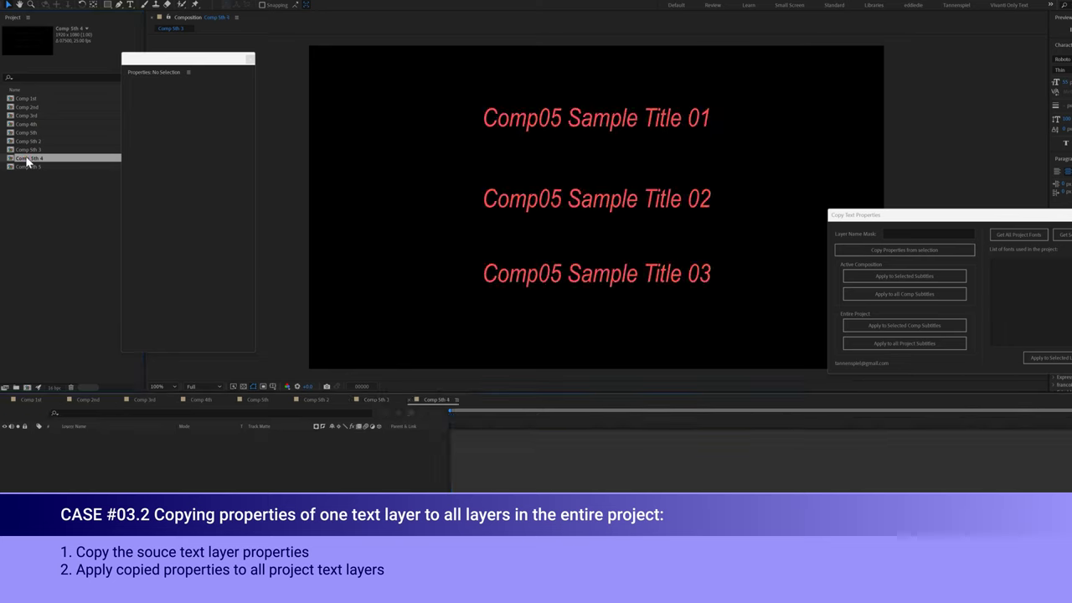
{"action": "left_click", "coordinate": [28, 168]}
{"action": "double_click", "coordinate": [27, 168]}
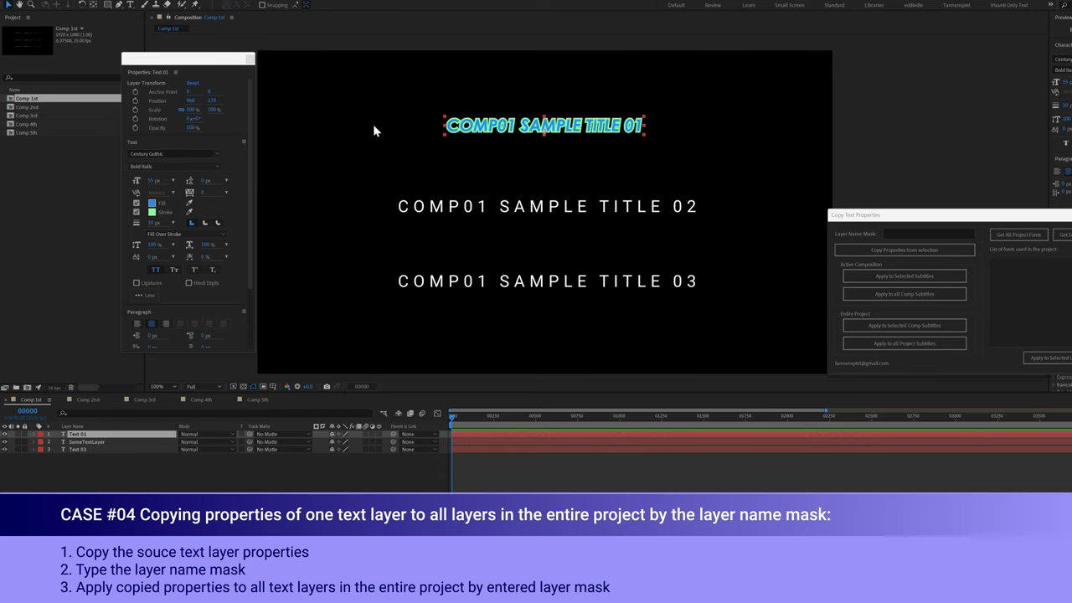
Select the SomeTextLayer title in Comp 1st and enter SomeTextLayer as the layer name mask.
{"action": "left_click", "coordinate": [443, 208]}
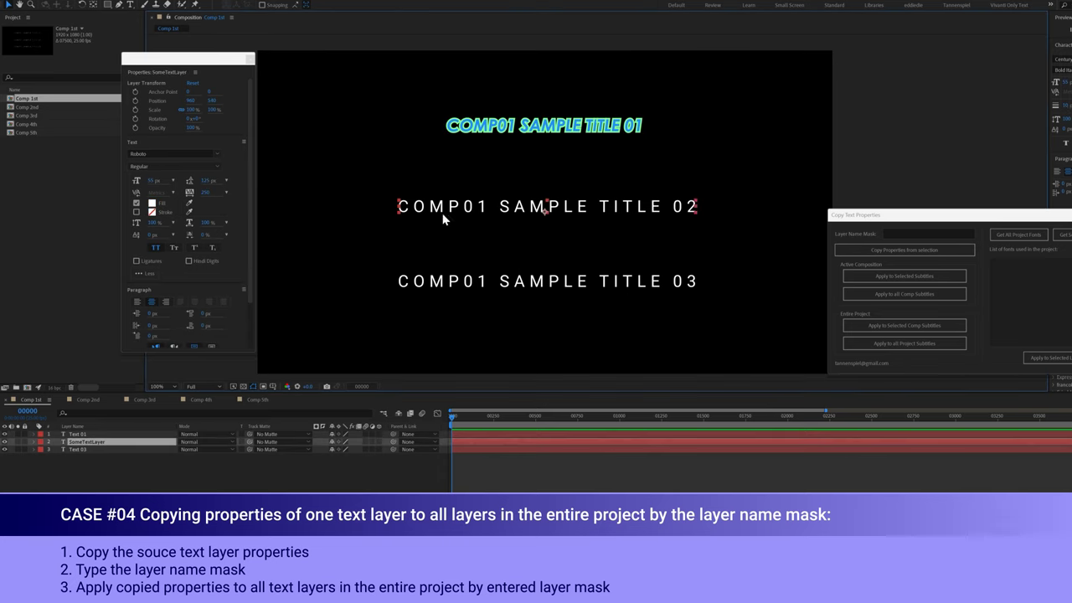
{"action": "left_click", "coordinate": [438, 289]}
{"action": "left_click", "coordinate": [87, 442]}
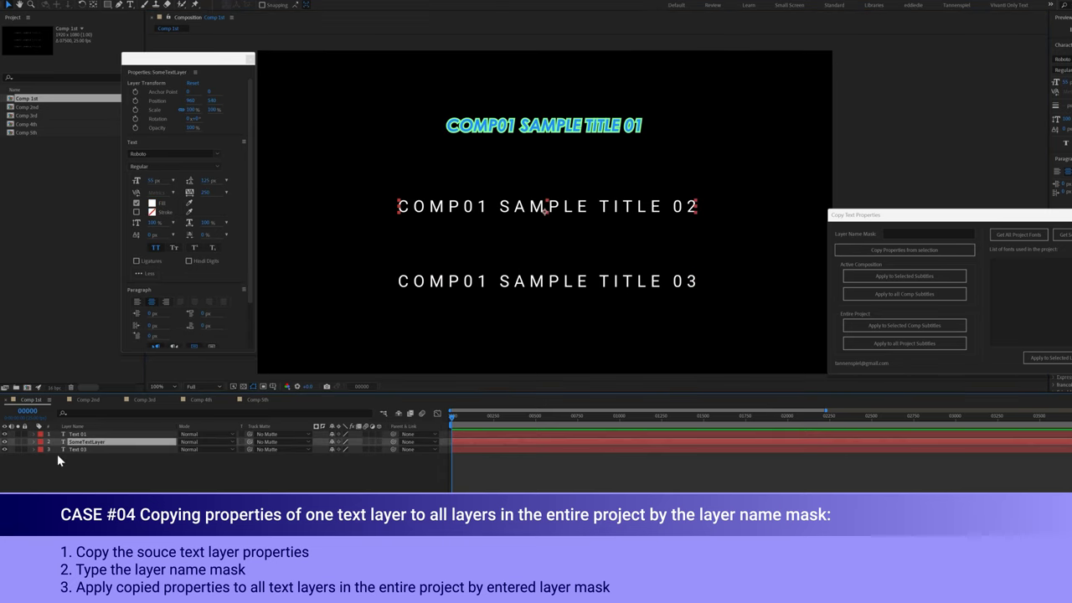
{"action": "key", "text": "Return"}
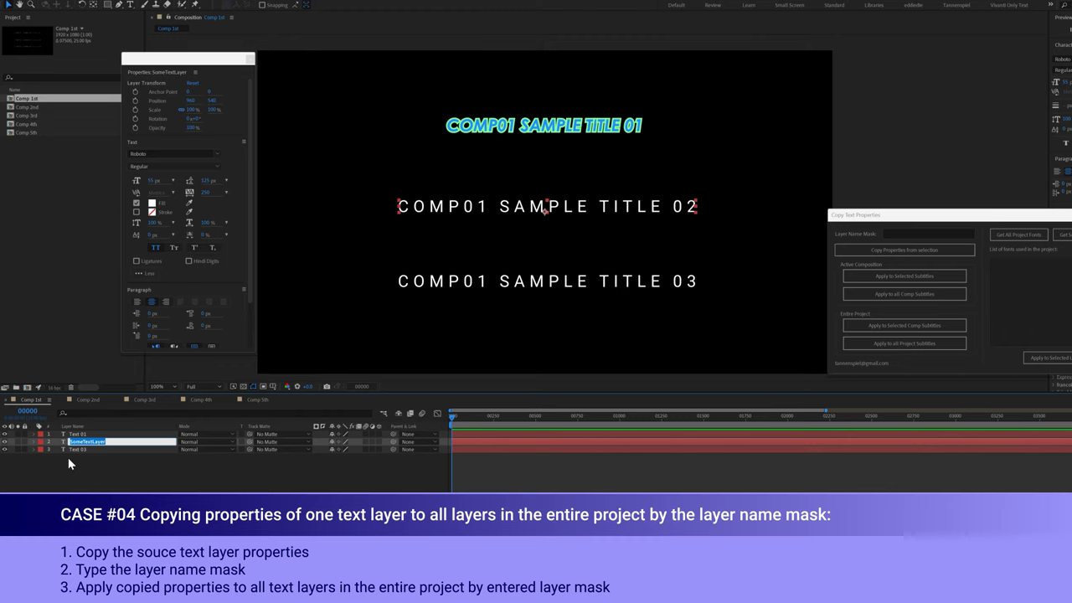
{"action": "key", "text": "Return"}
{"action": "left_click", "coordinate": [902, 233]}
{"action": "type", "text": "SomeTextLayer"}
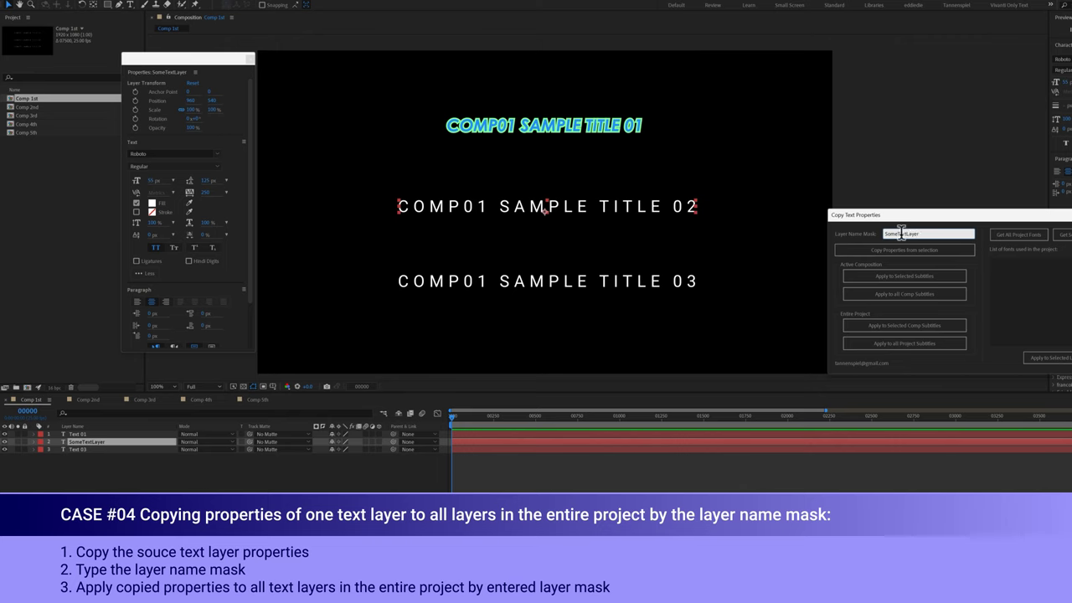
{"action": "left_click", "coordinate": [81, 450]}
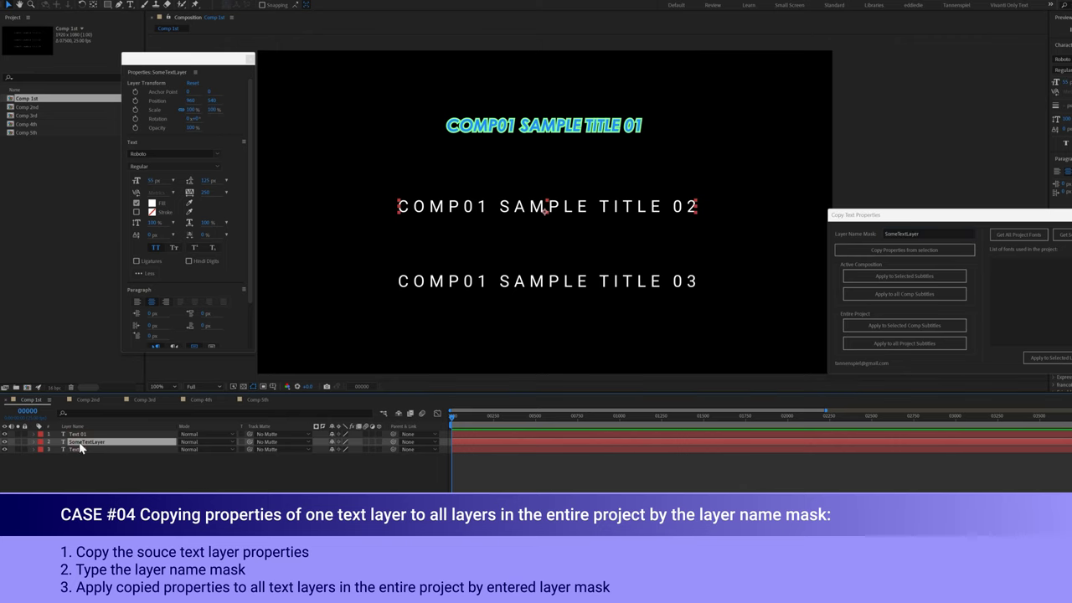
{"action": "double_click", "coordinate": [28, 108]}
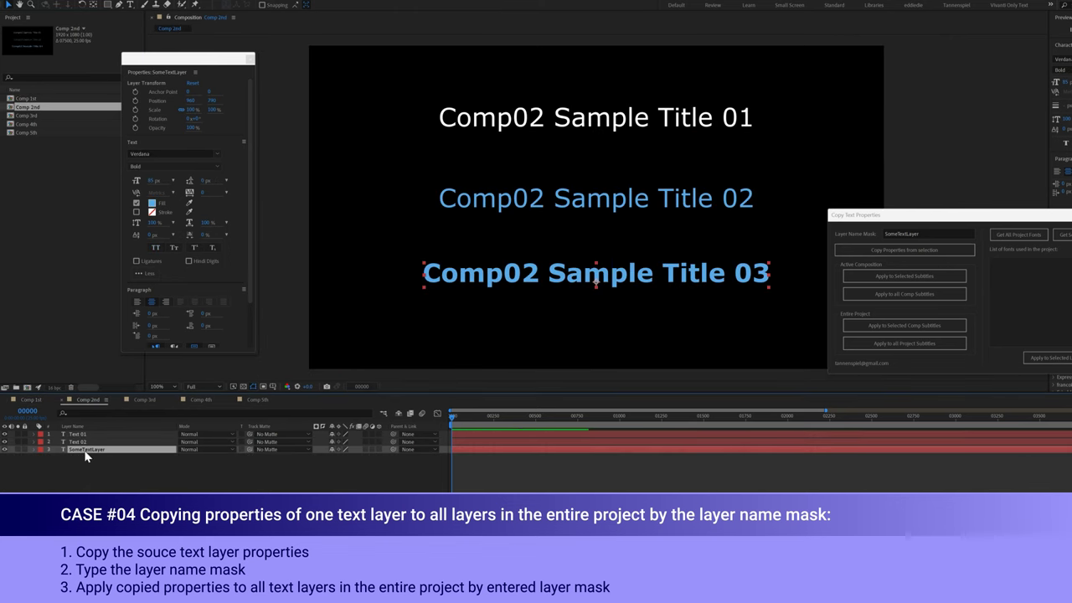
{"action": "left_click", "coordinate": [29, 114]}
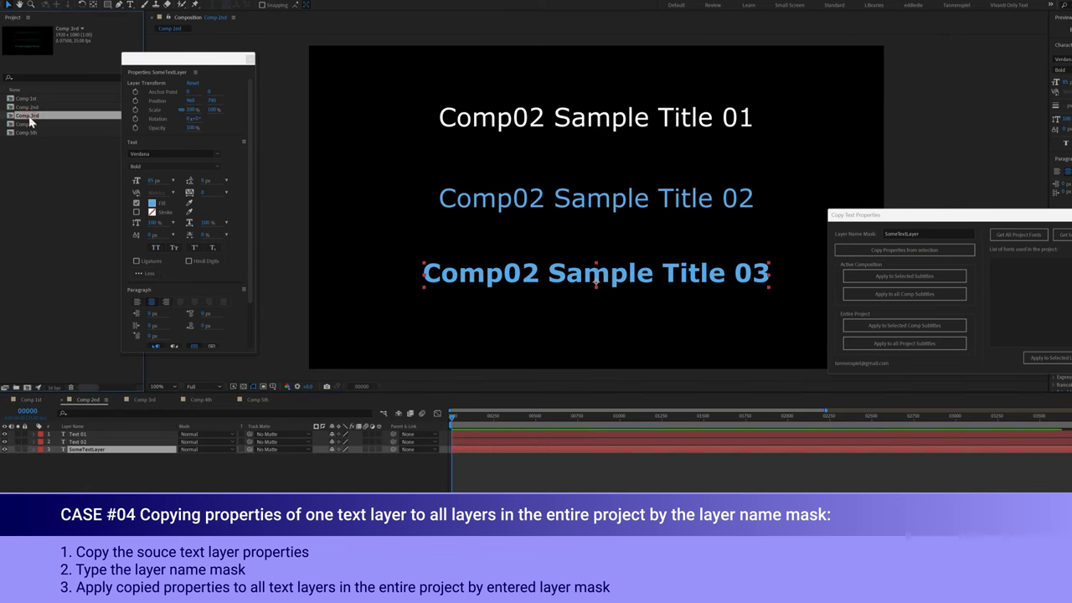
{"action": "double_click", "coordinate": [28, 117]}
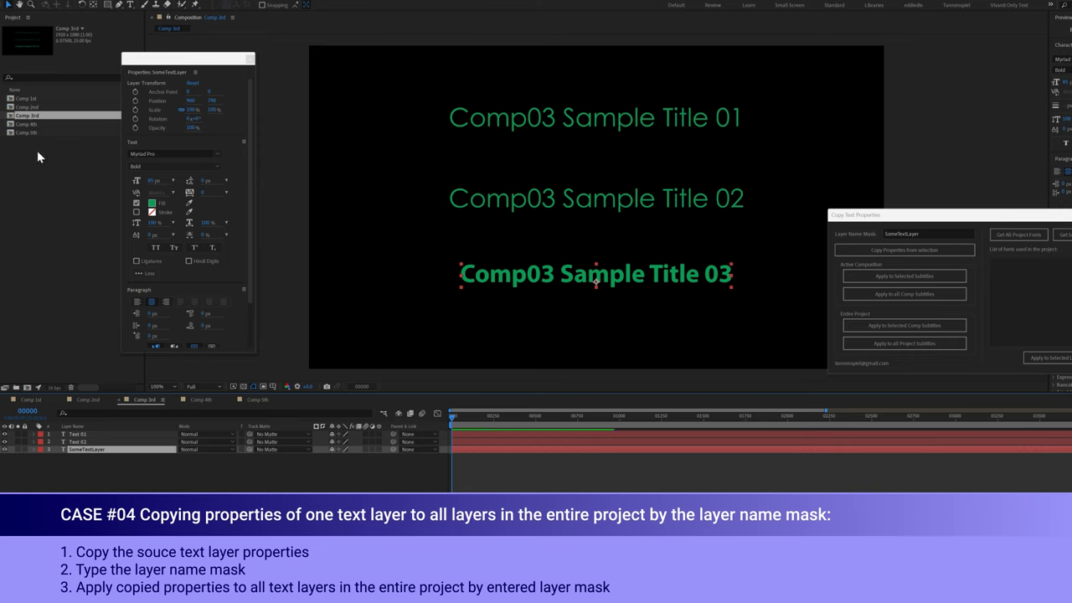
{"action": "left_click", "coordinate": [25, 124]}
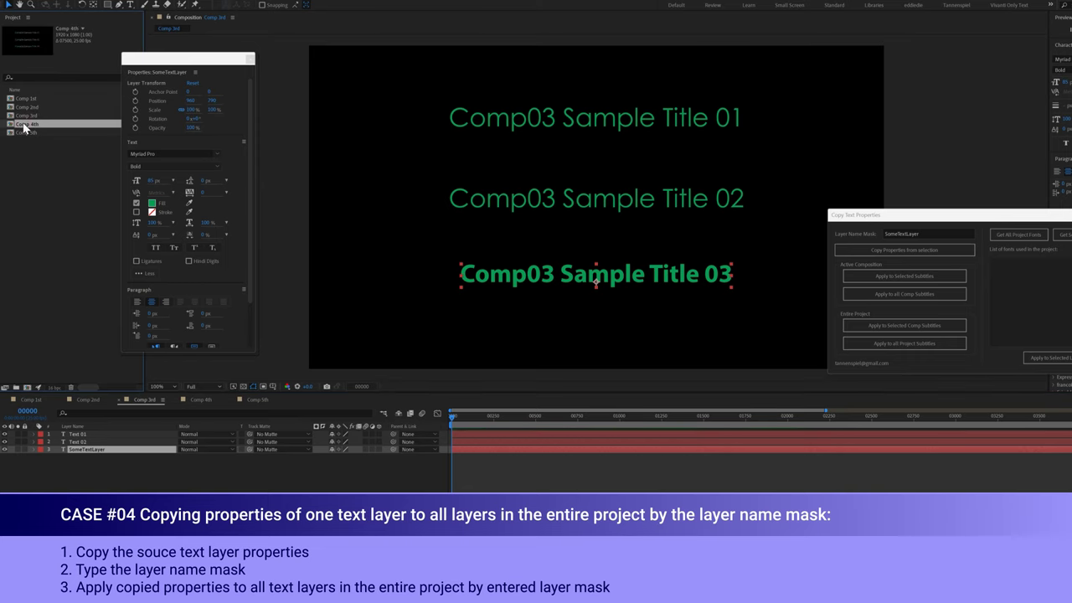
{"action": "double_click", "coordinate": [25, 124]}
{"action": "left_click", "coordinate": [26, 133]}
{"action": "double_click", "coordinate": [26, 133]}
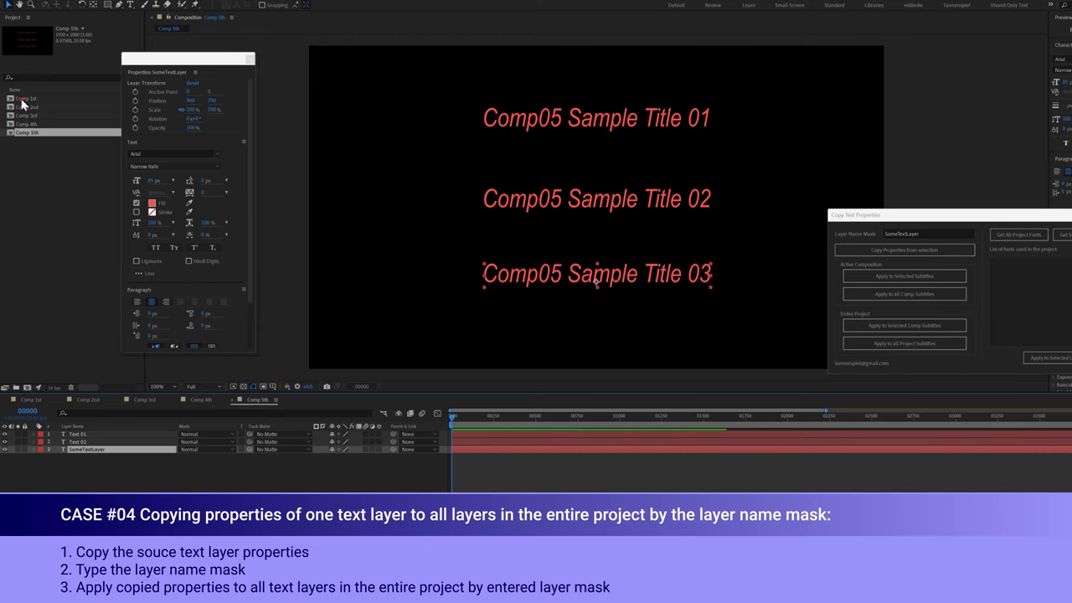
{"action": "left_click", "coordinate": [25, 99]}
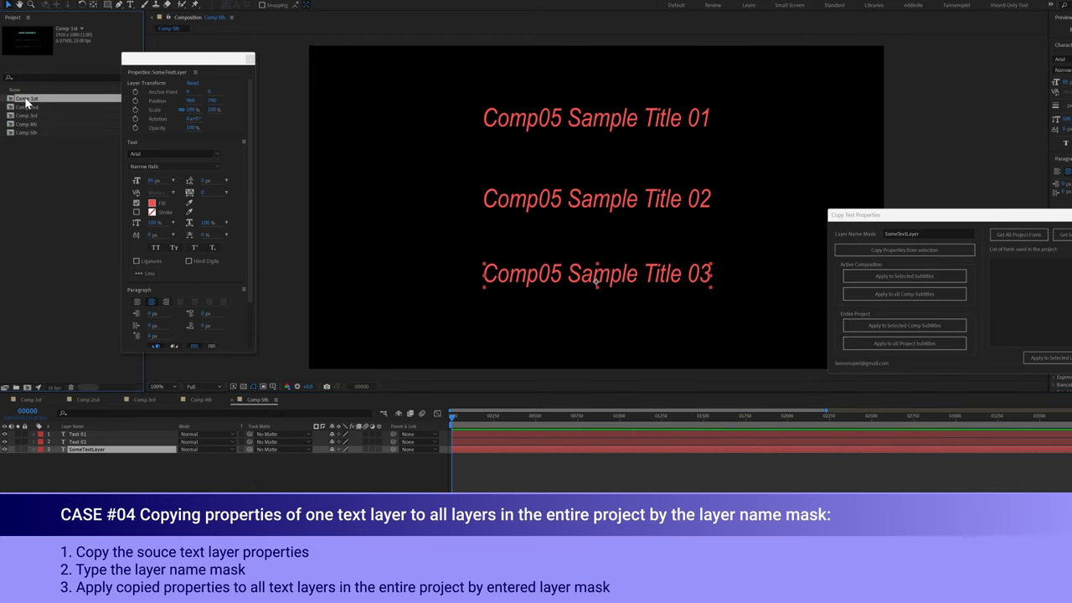
{"action": "double_click", "coordinate": [26, 100]}
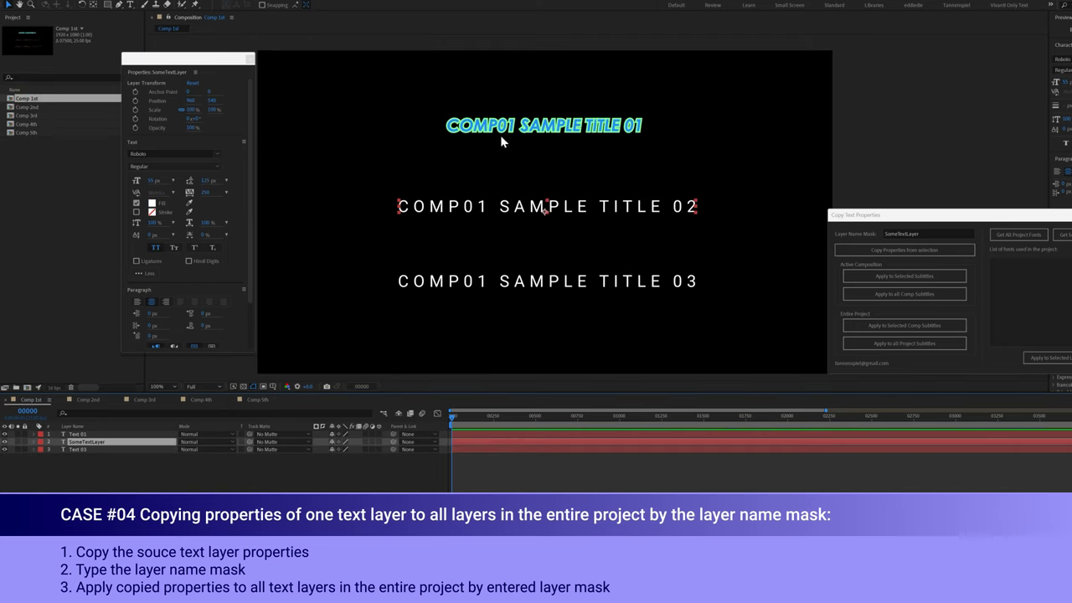
Copy the text properties of Comp 1st's first title.
{"action": "left_click", "coordinate": [505, 126]}
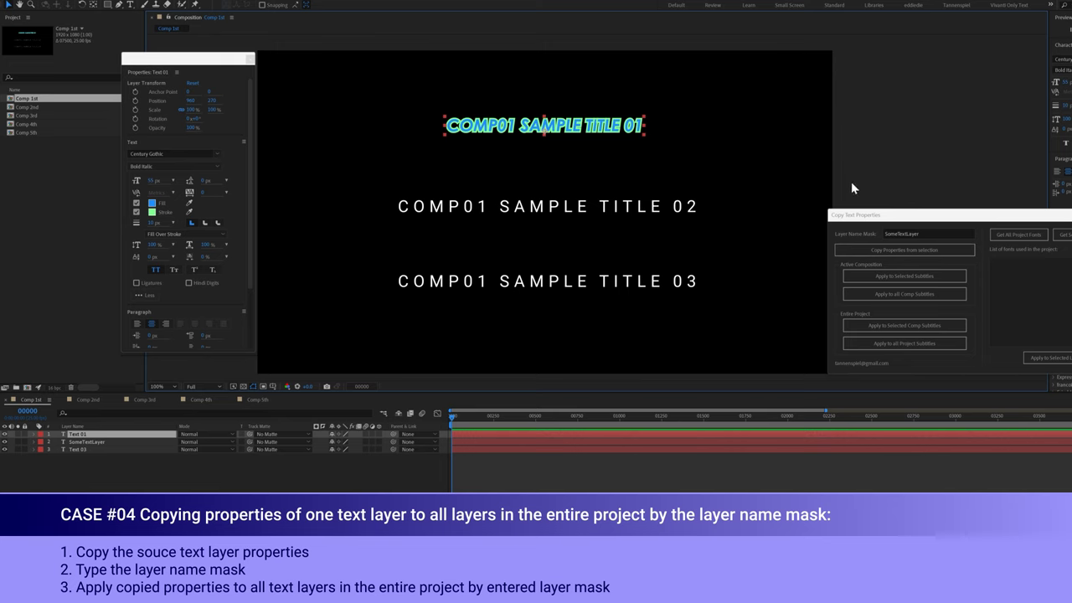
{"action": "left_click", "coordinate": [872, 252]}
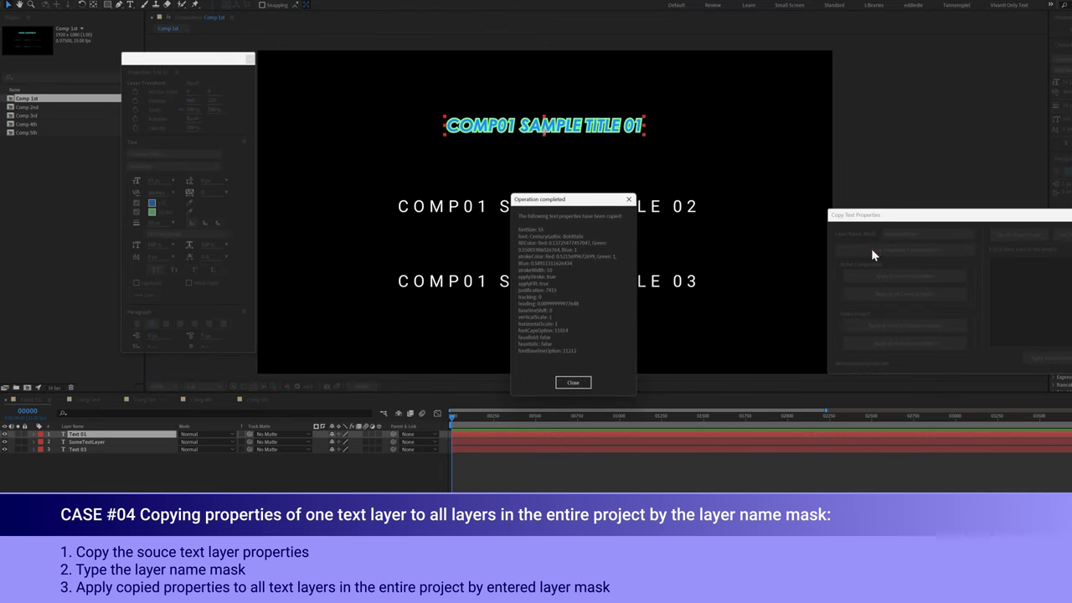
{"action": "left_click", "coordinate": [574, 383]}
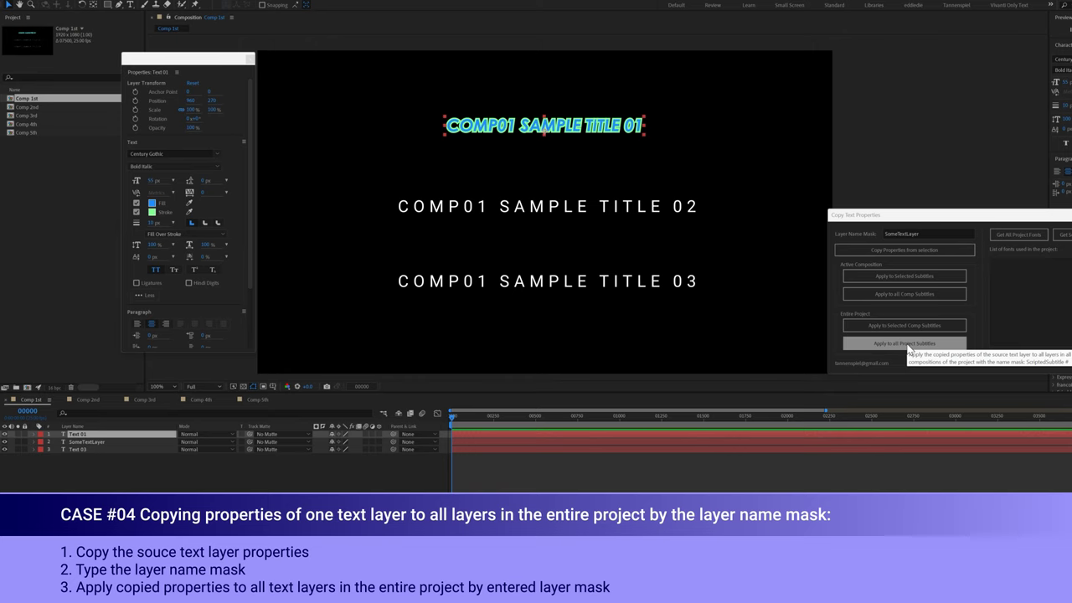
Apply the copied style to every SomeTextLayer project-wide and inspect the restyled second title.
{"action": "left_click", "coordinate": [908, 346]}
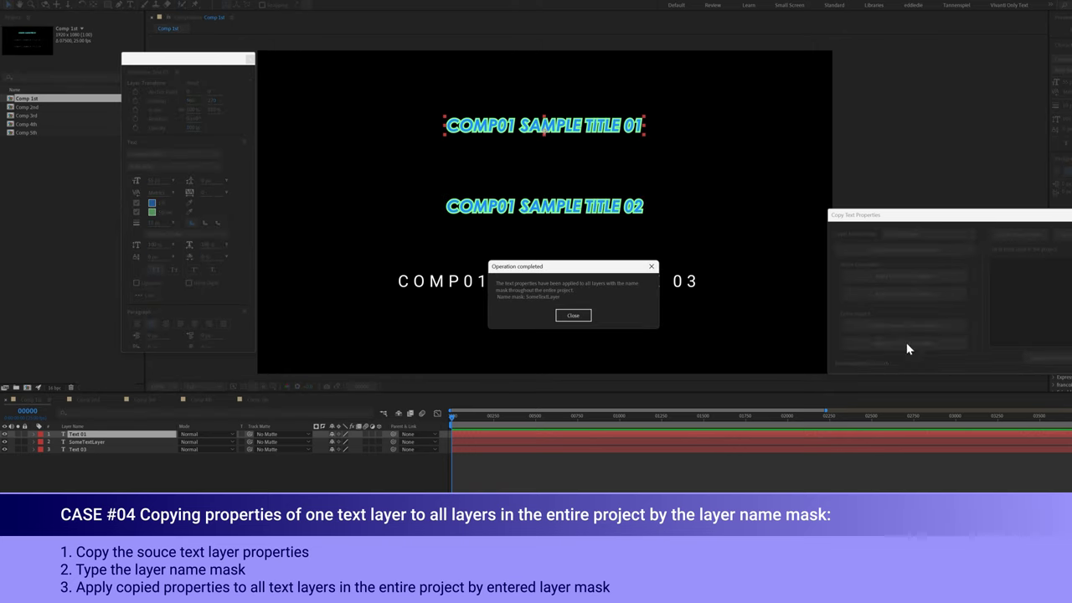
{"action": "left_click", "coordinate": [571, 317]}
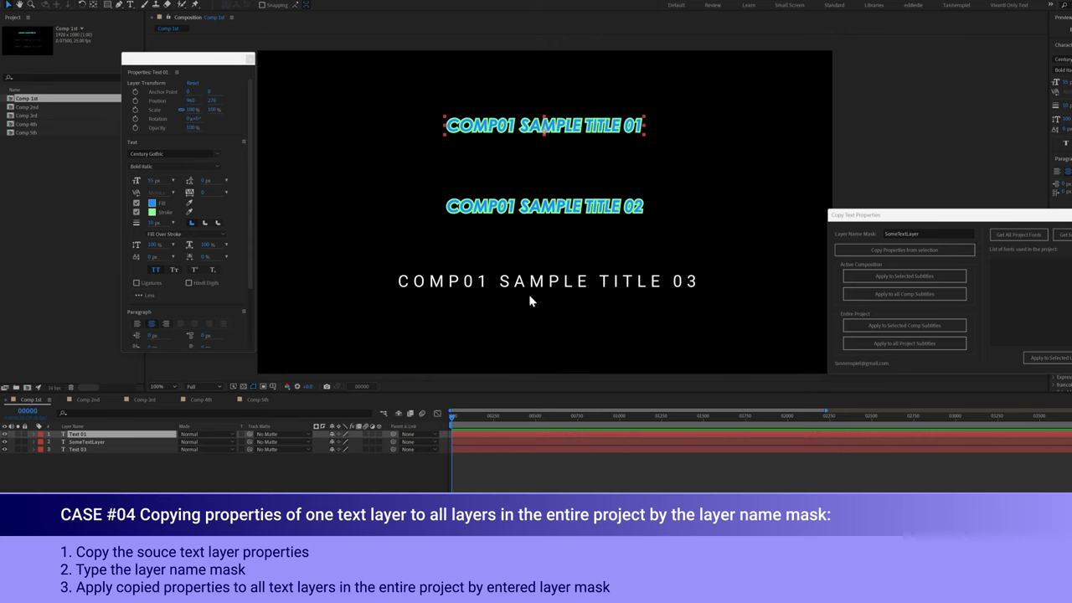
{"action": "left_click", "coordinate": [472, 211]}
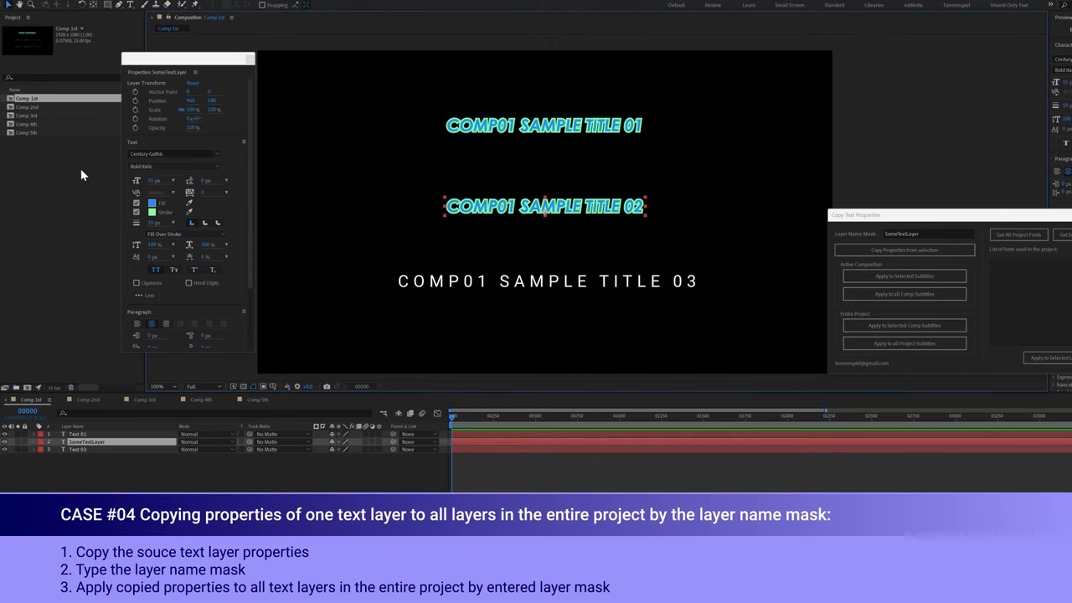
Open Comps 2nd, 3rd, 4th and 5th to confirm each SomeTextLayer title is cyan bold italic.
{"action": "left_click", "coordinate": [26, 109]}
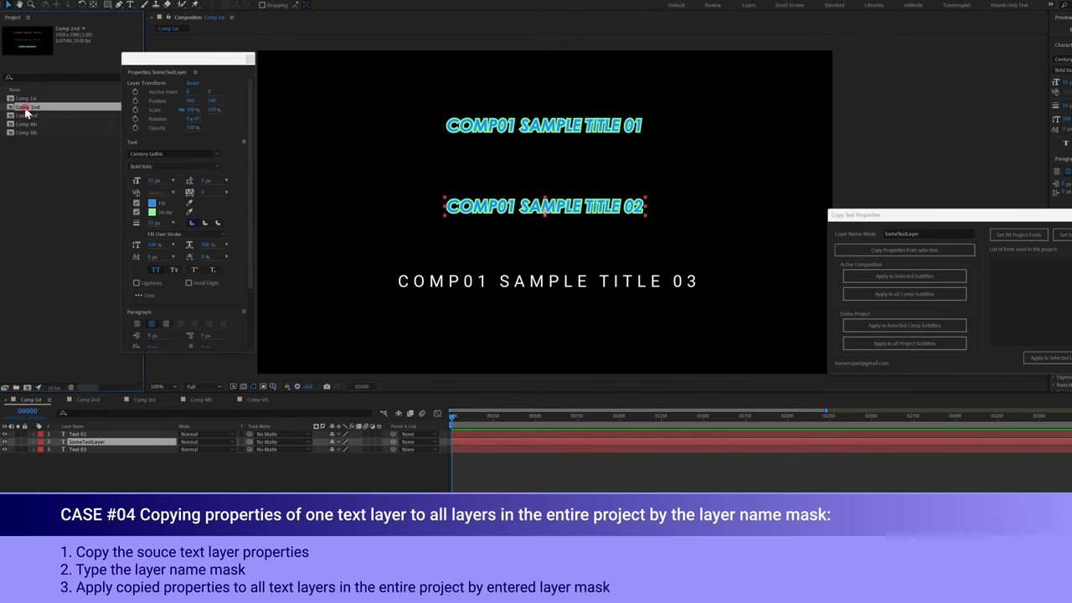
{"action": "double_click", "coordinate": [26, 109]}
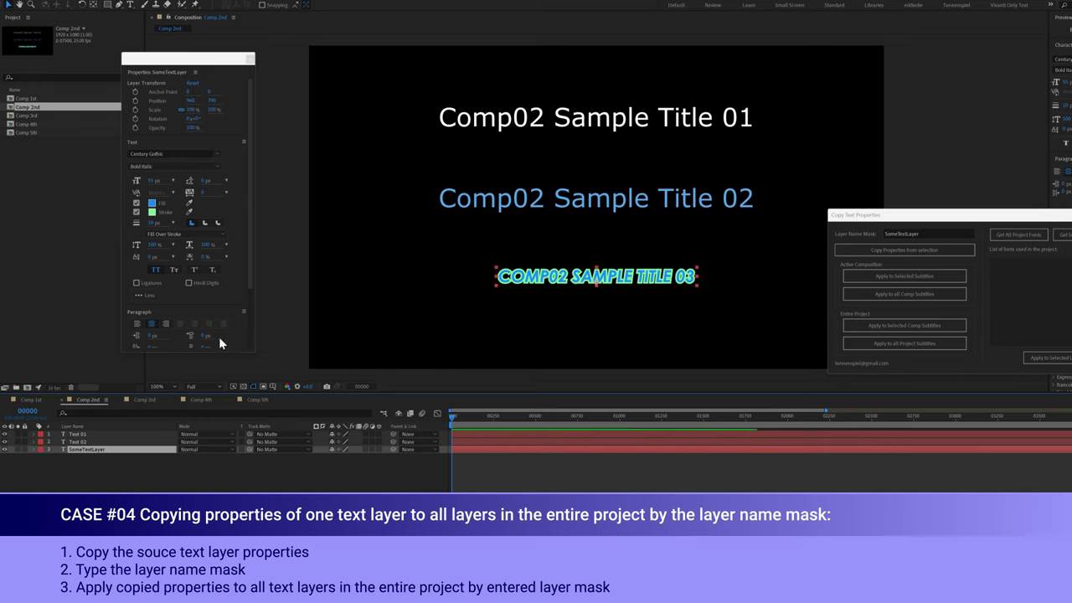
{"action": "left_click", "coordinate": [24, 116]}
{"action": "double_click", "coordinate": [25, 117]}
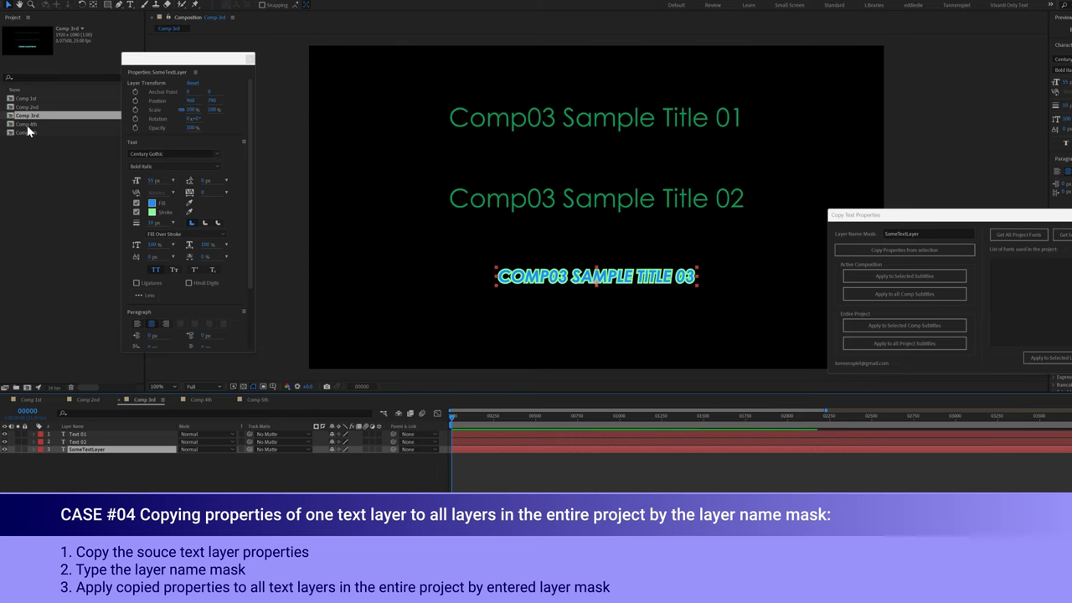
{"action": "left_click", "coordinate": [26, 124]}
{"action": "double_click", "coordinate": [25, 125]}
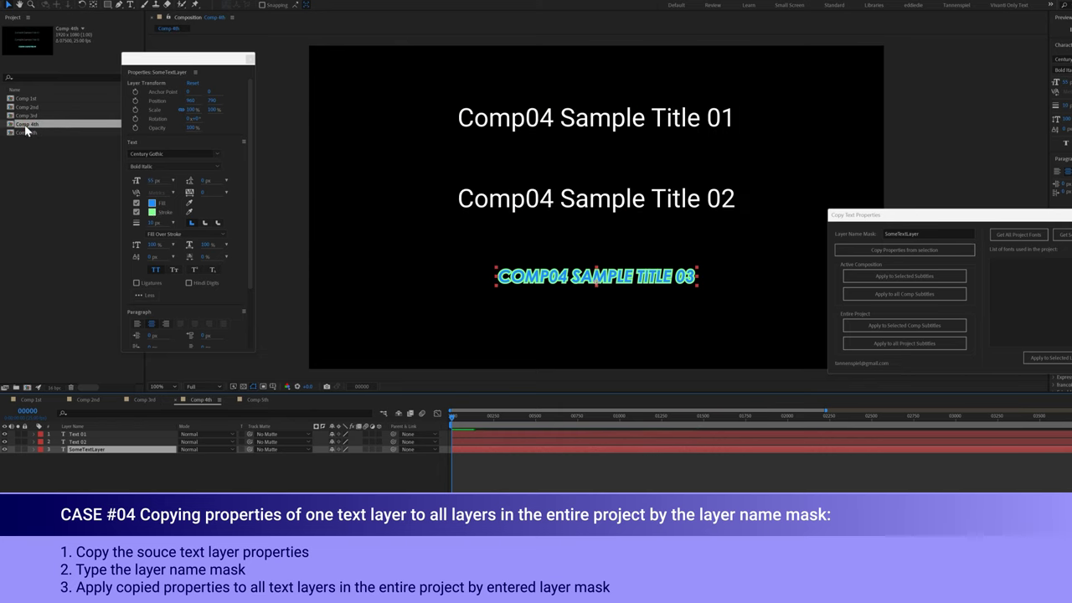
{"action": "left_click", "coordinate": [26, 135]}
{"action": "double_click", "coordinate": [26, 134]}
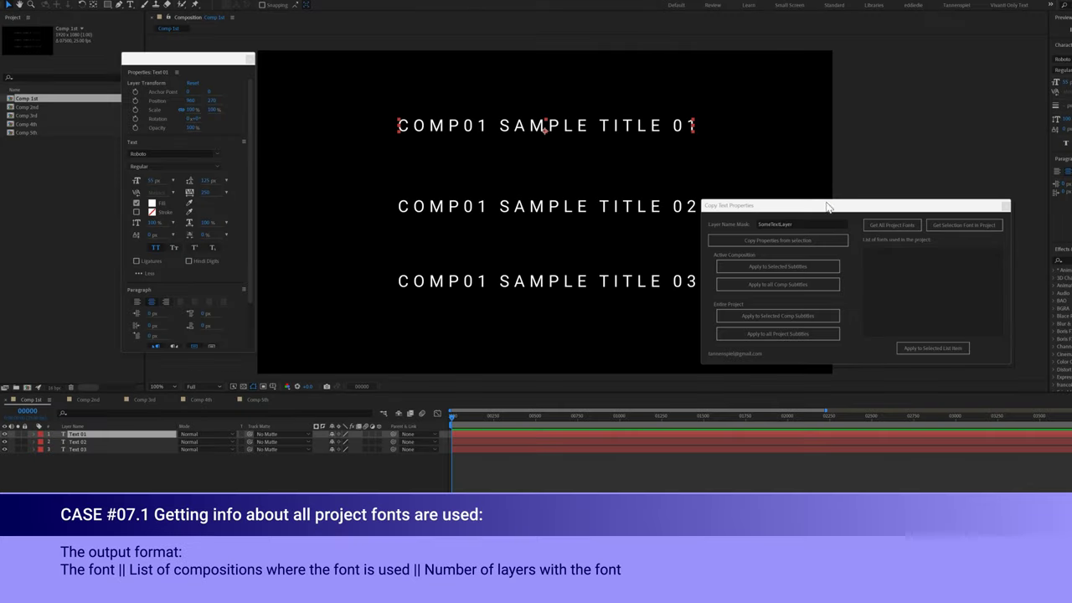
{"action": "left_click", "coordinate": [827, 206]}
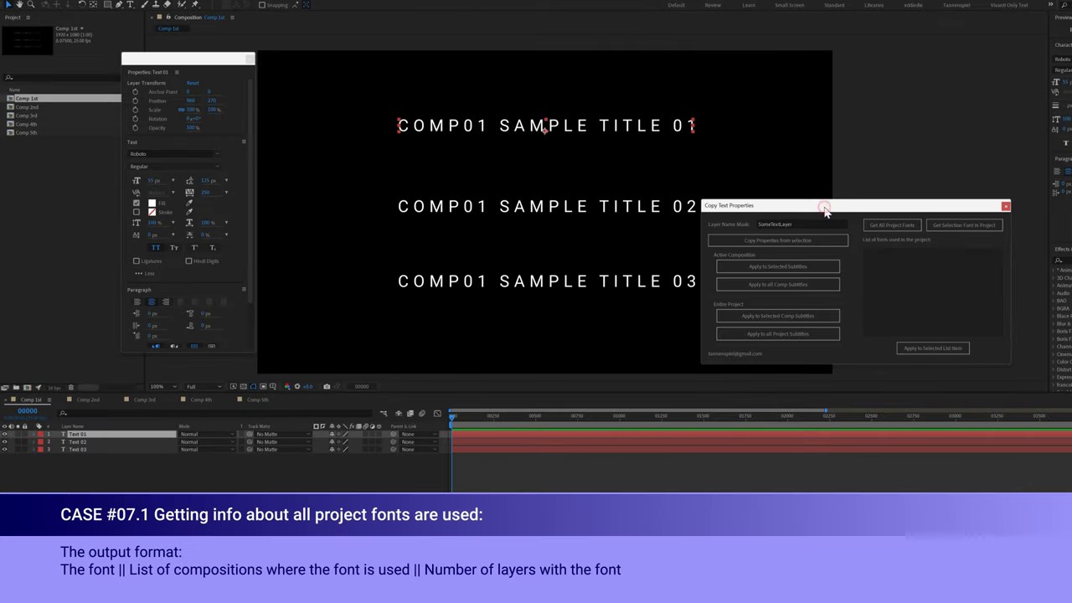
{"action": "left_click", "coordinate": [891, 228]}
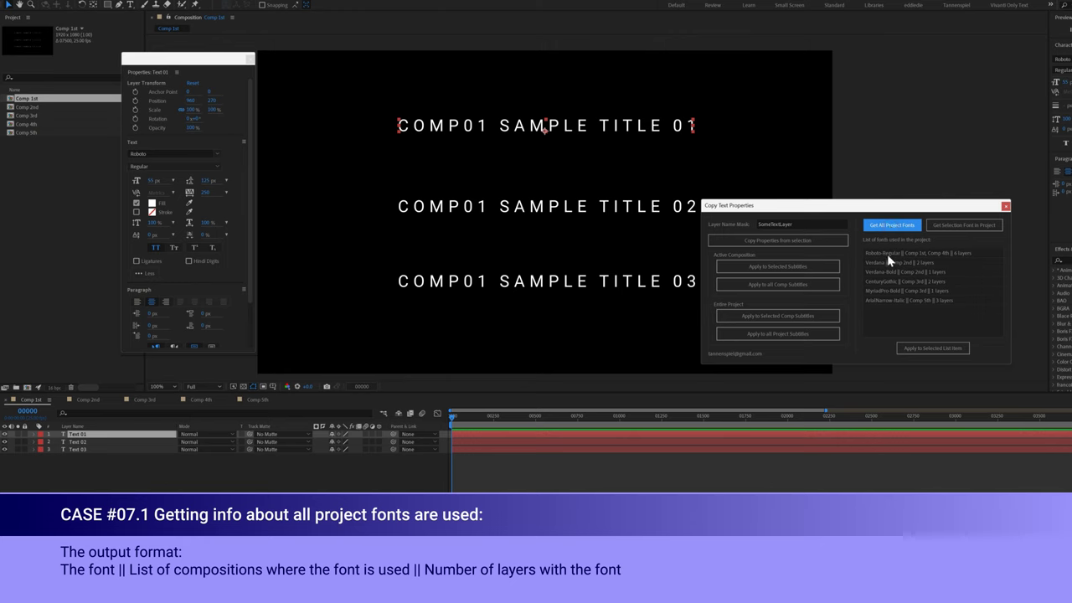
{"action": "left_click", "coordinate": [889, 321]}
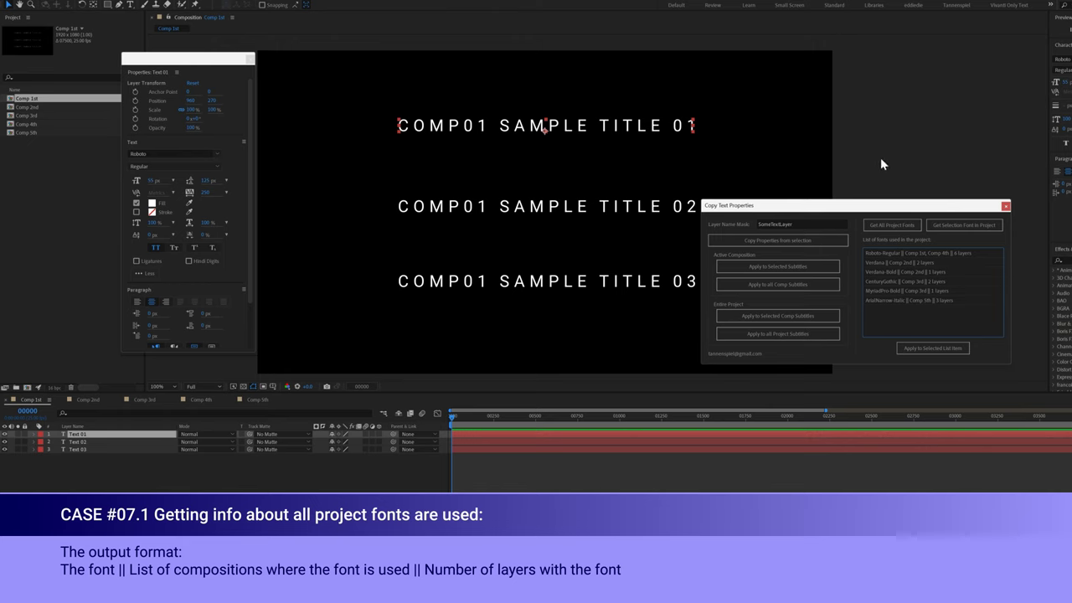
{"action": "left_click", "coordinate": [902, 264]}
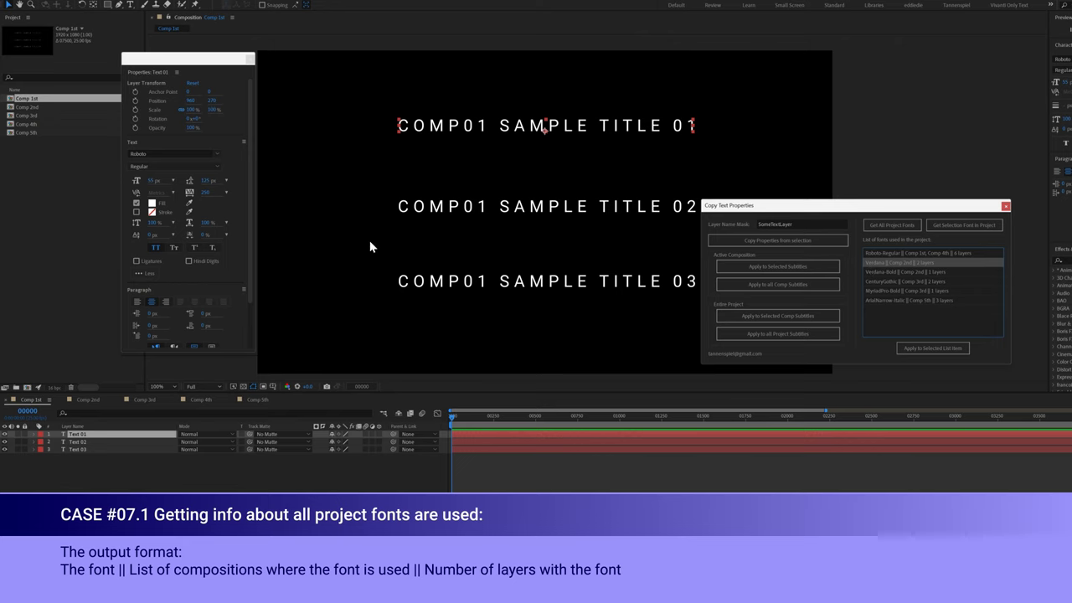
{"action": "left_click", "coordinate": [27, 108]}
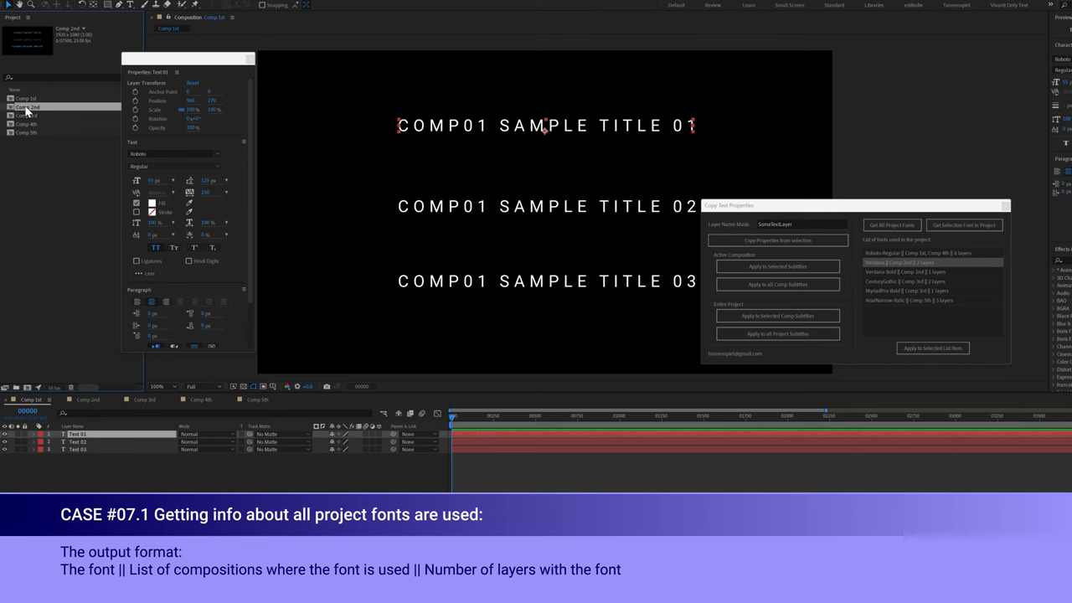
{"action": "double_click", "coordinate": [26, 109]}
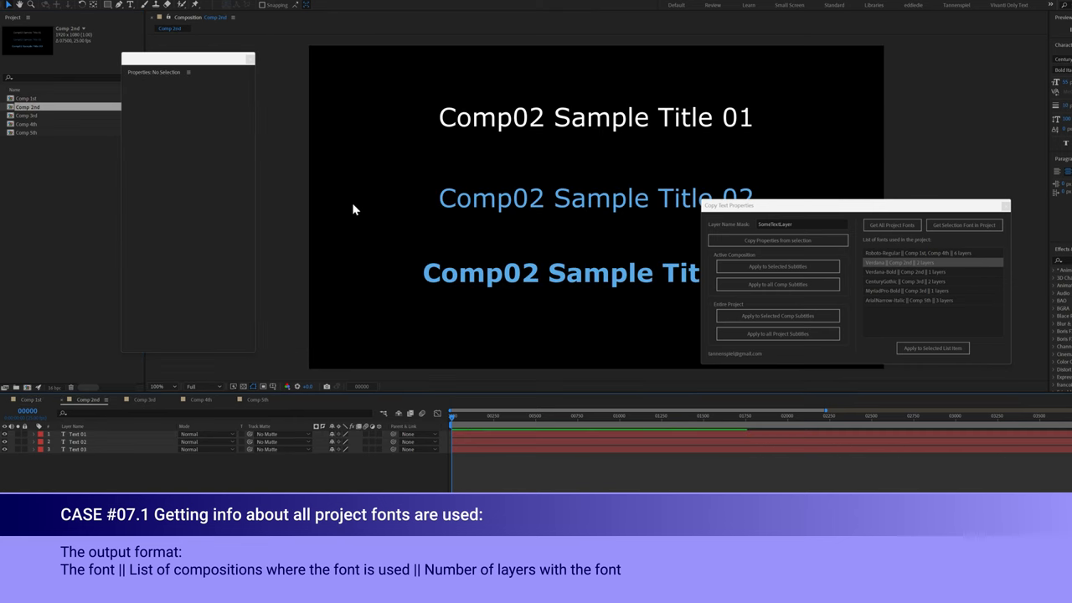
{"action": "left_click", "coordinate": [484, 206]}
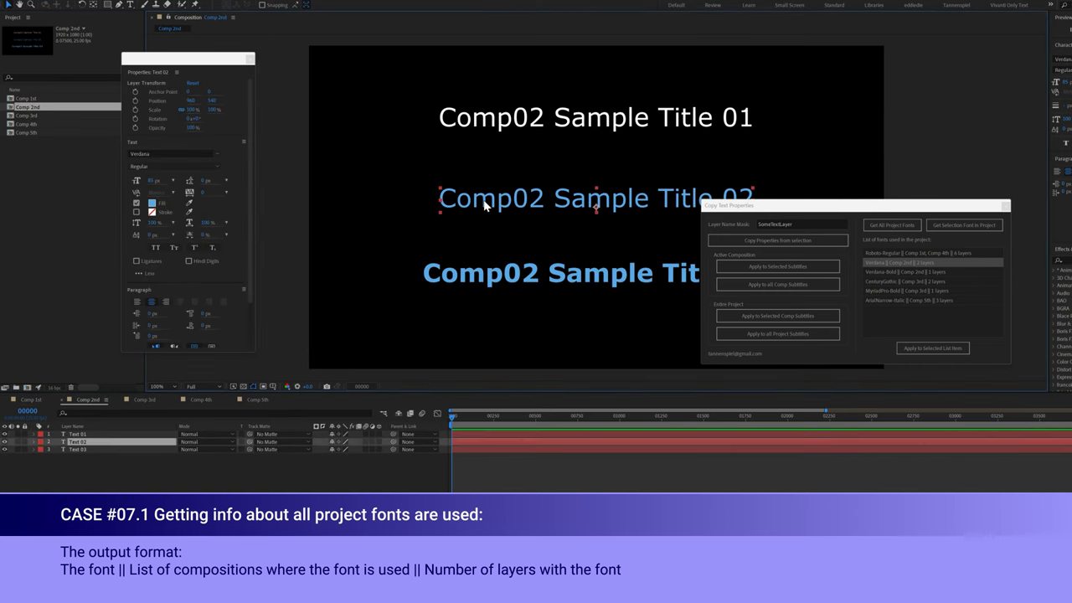
{"action": "left_click", "coordinate": [468, 117]}
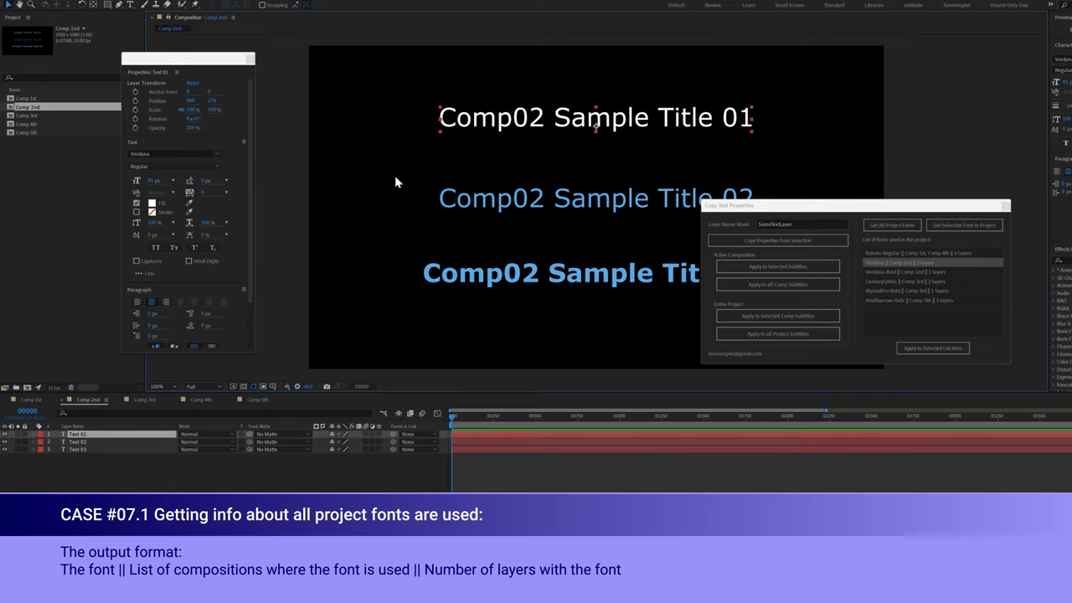
{"action": "left_click", "coordinate": [26, 99]}
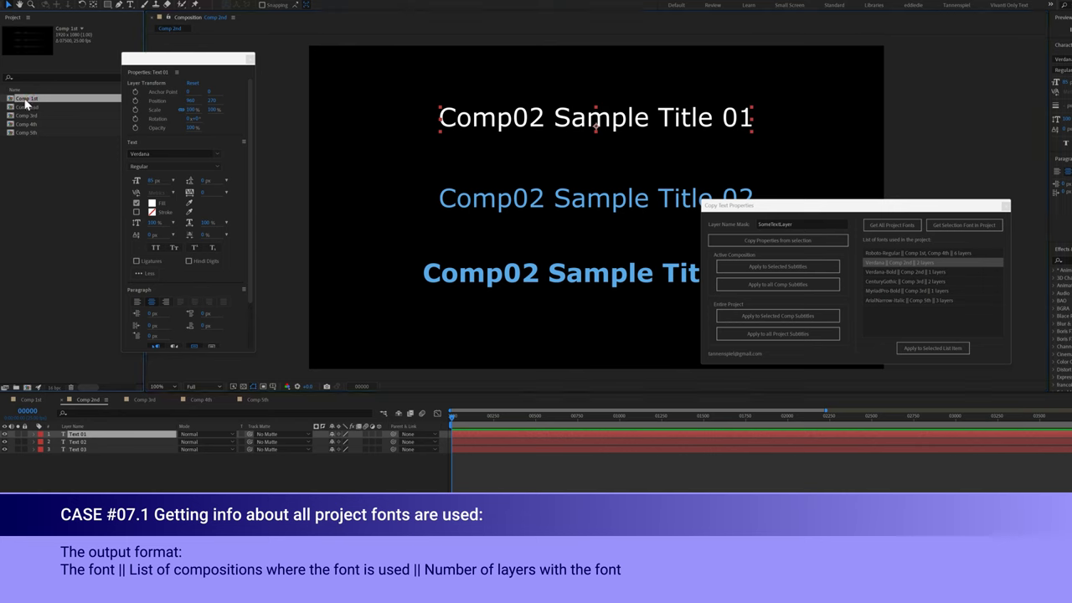
{"action": "double_click", "coordinate": [25, 99]}
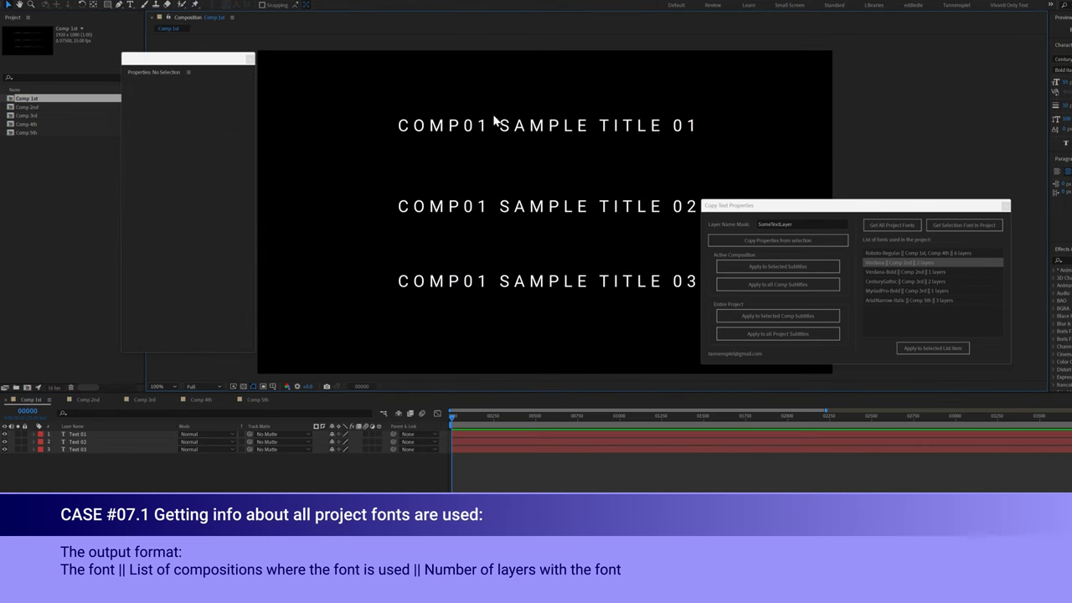
{"action": "left_click", "coordinate": [513, 130]}
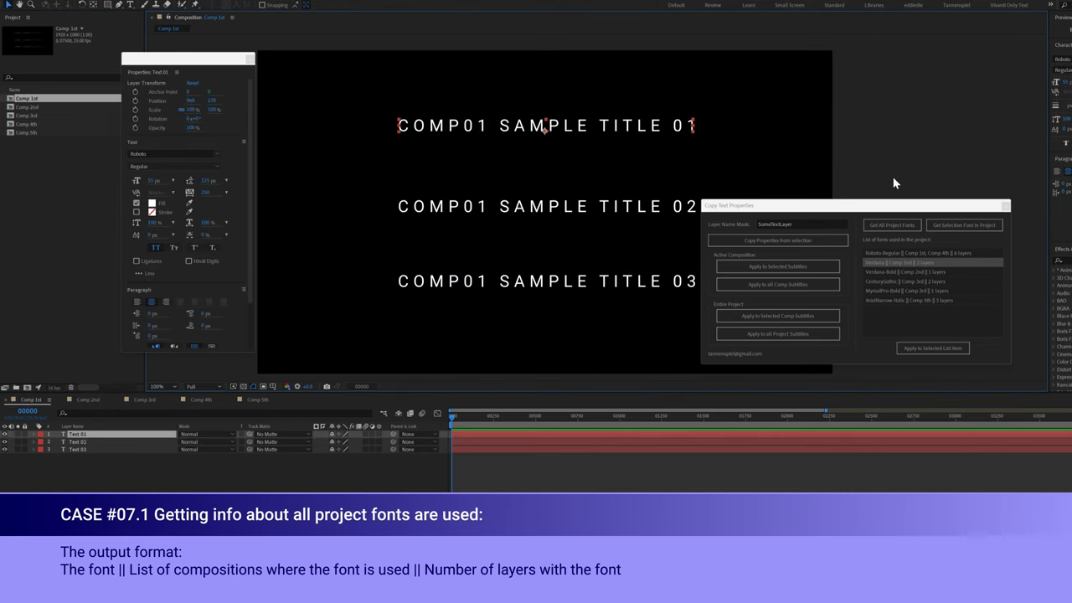
Look up Roboto-Regular usage in the font list and select the Text 02 and Text 03 layers.
{"action": "left_click", "coordinate": [971, 231]}
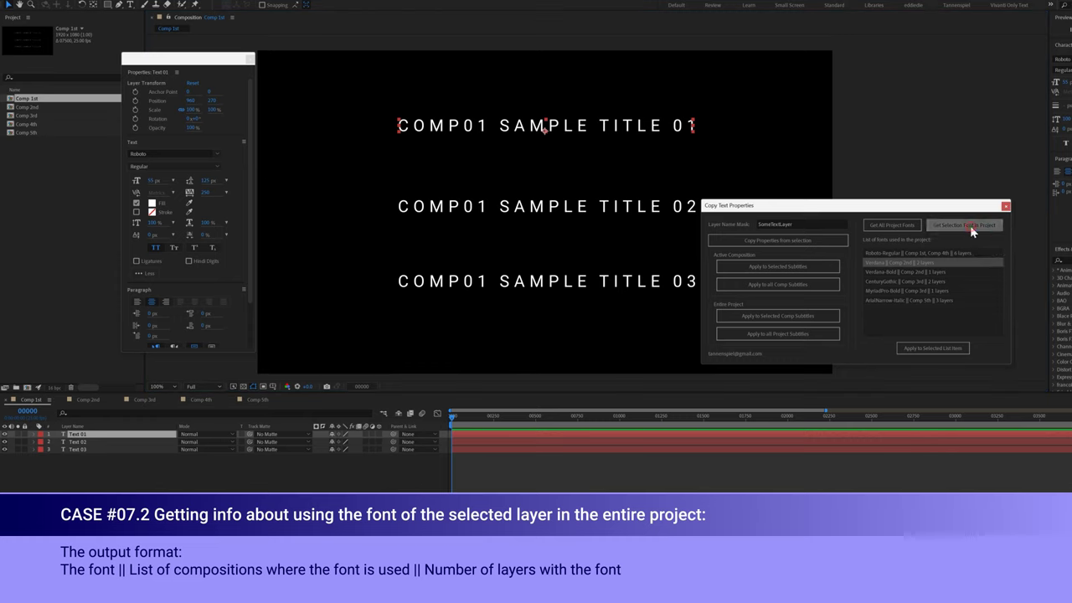
{"action": "left_click", "coordinate": [927, 255]}
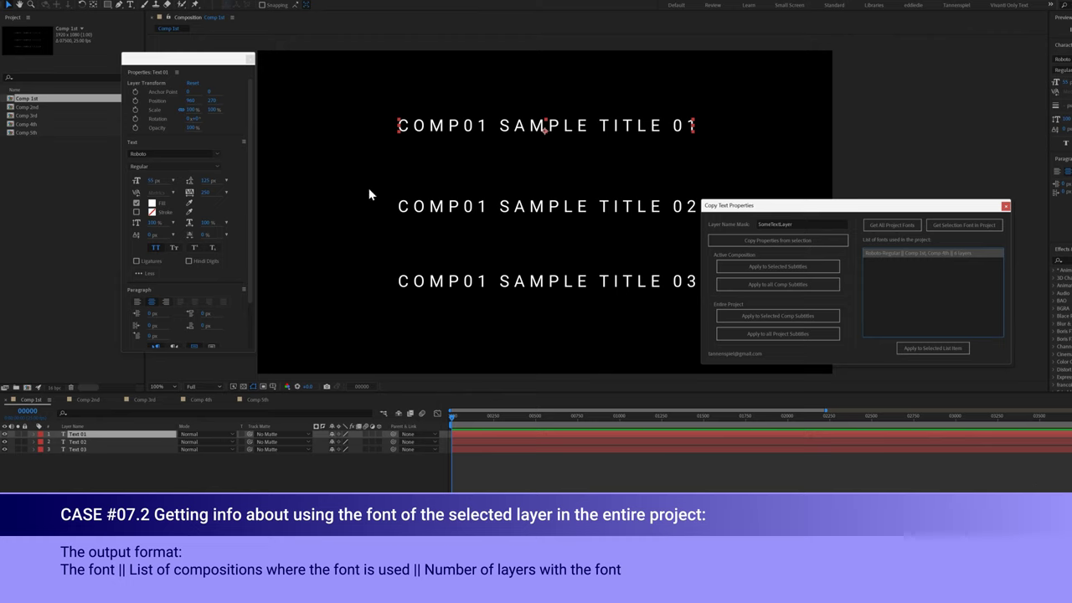
{"action": "left_click", "coordinate": [469, 213]}
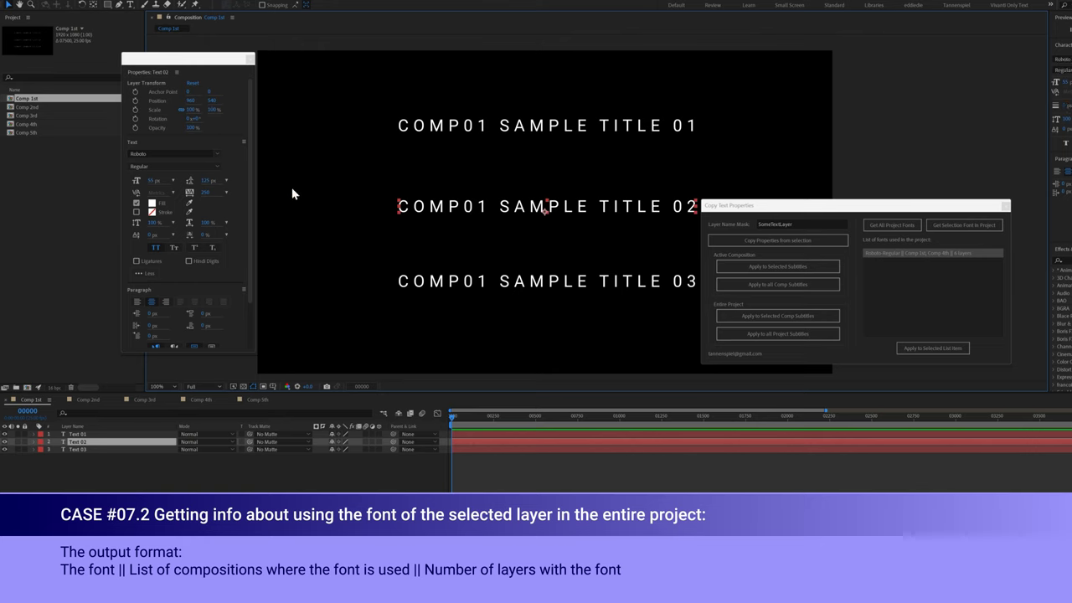
{"action": "left_click", "coordinate": [433, 283]}
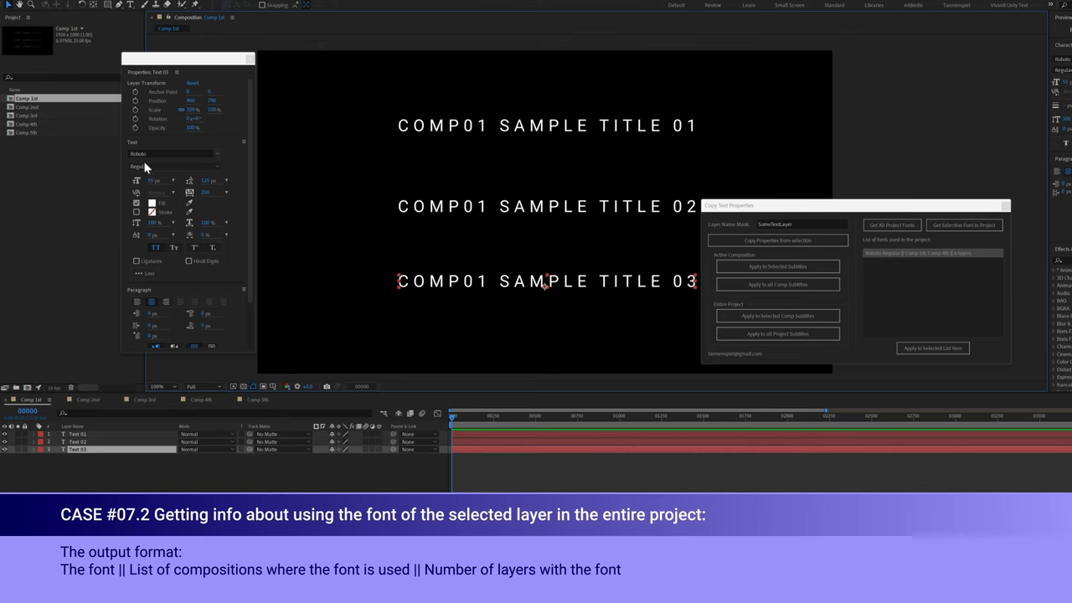
Open Comp 4th and select its three title layers.
{"action": "double_click", "coordinate": [26, 124]}
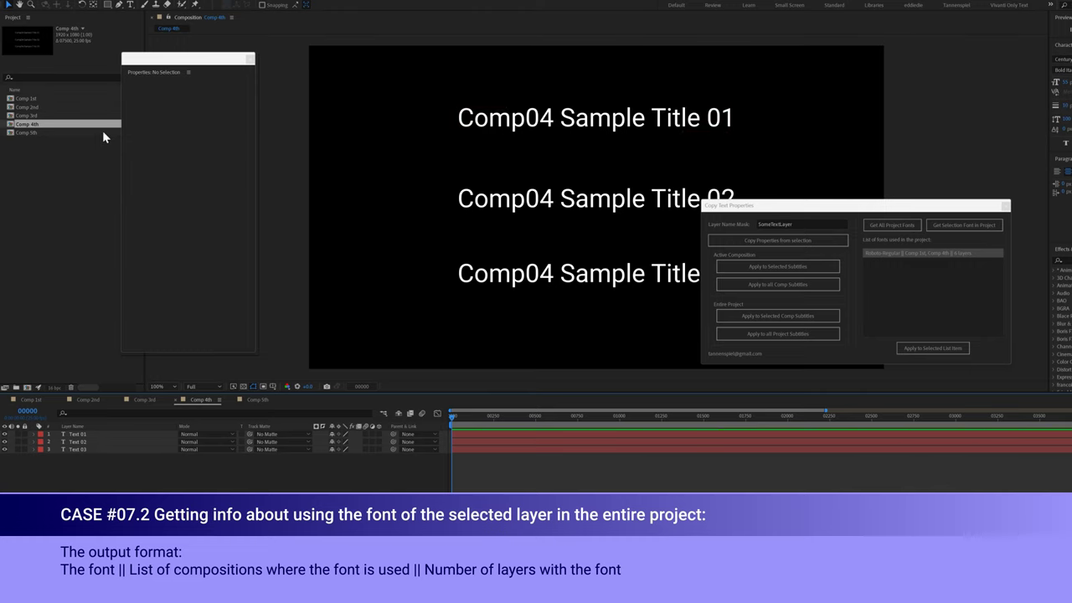
{"action": "left_click", "coordinate": [491, 124]}
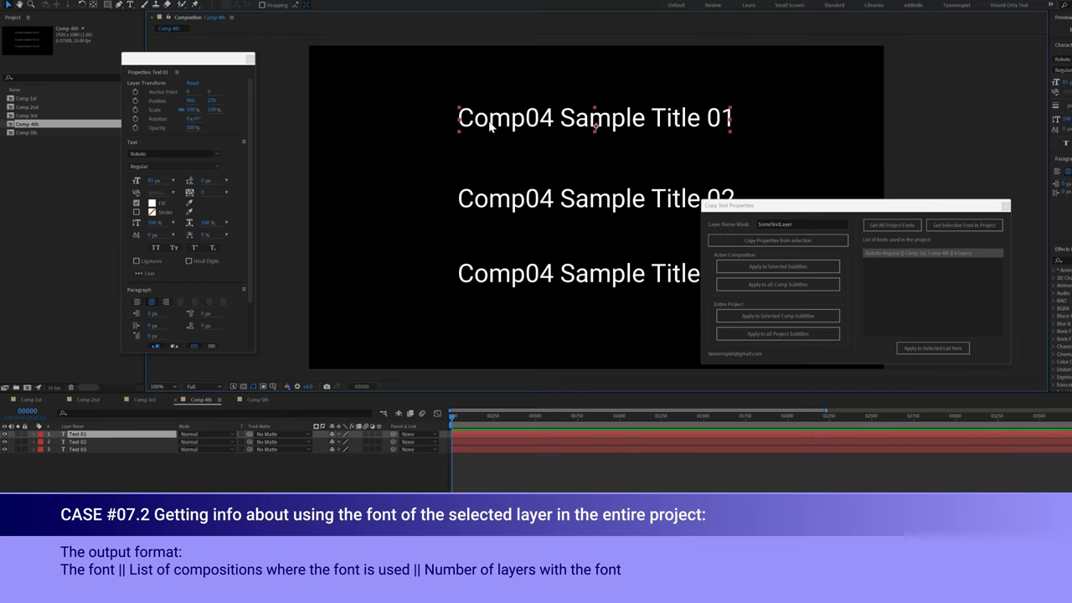
{"action": "left_click", "coordinate": [499, 206]}
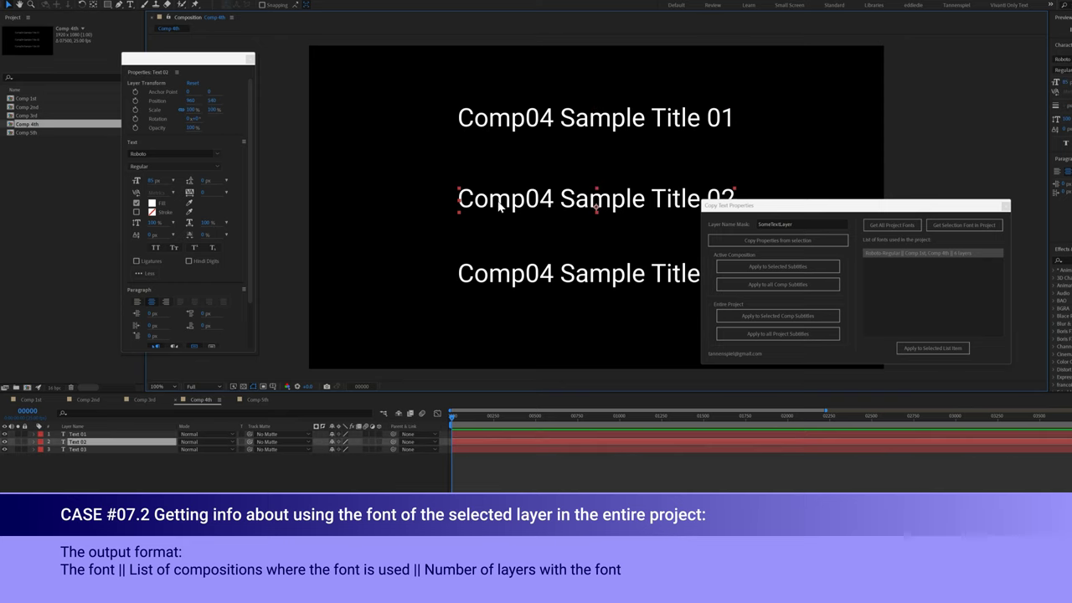
{"action": "left_click", "coordinate": [507, 277]}
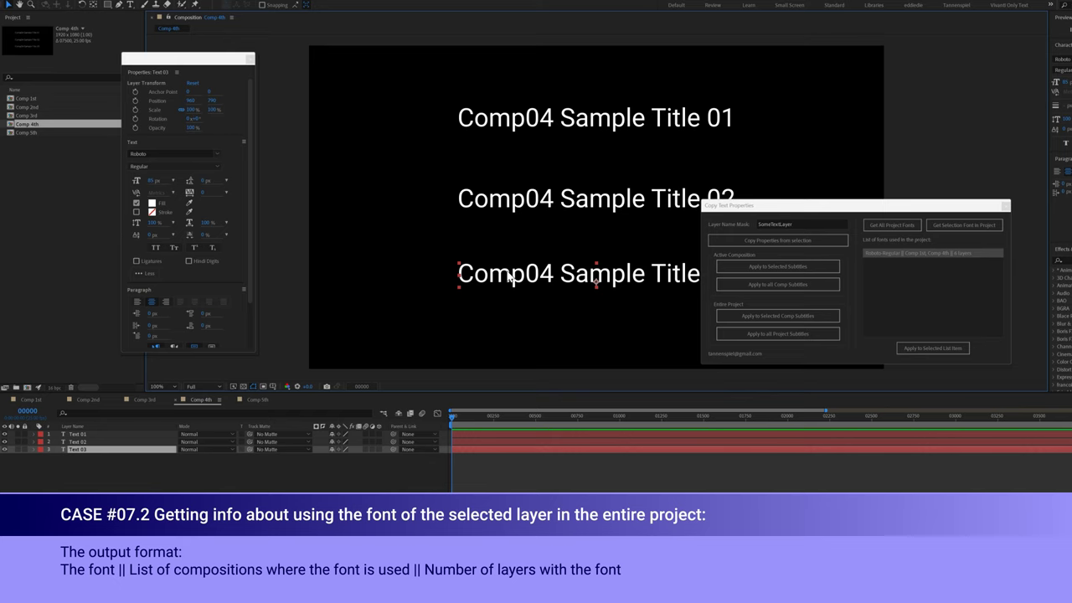
Reopen Comp 1st, cycle through its titles, and select Comp01 Sample Title 01.
{"action": "left_click", "coordinate": [28, 102]}
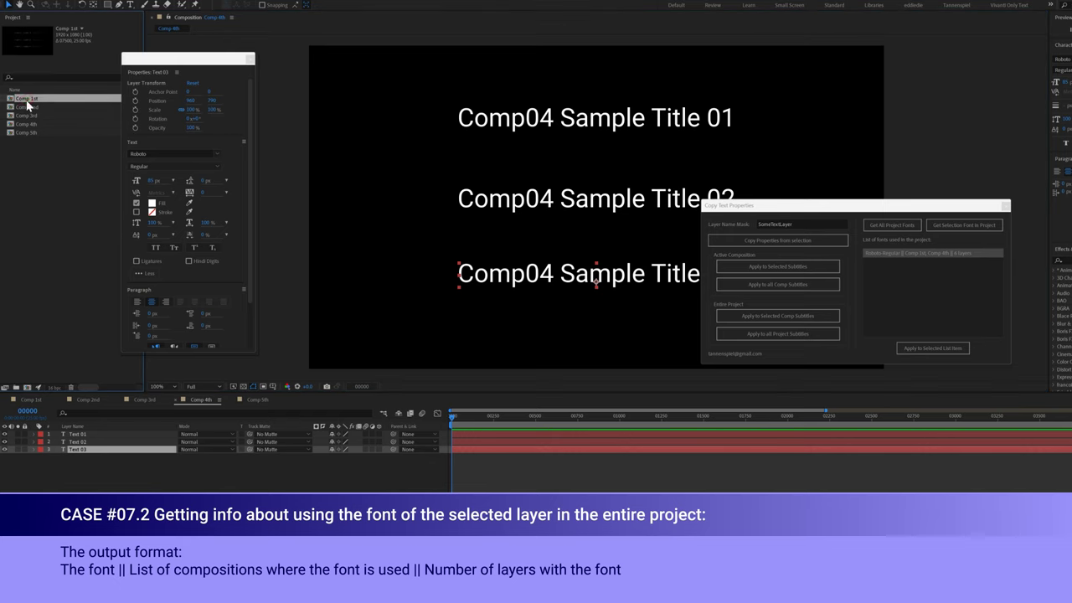
{"action": "double_click", "coordinate": [28, 102]}
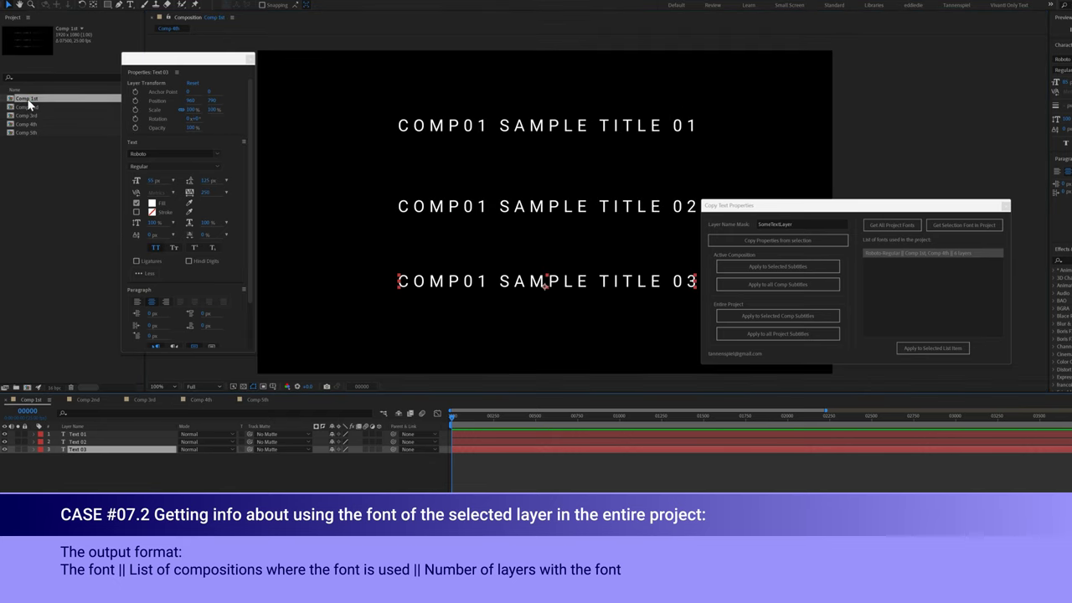
{"action": "left_click", "coordinate": [471, 127]}
{"action": "left_click", "coordinate": [473, 209]}
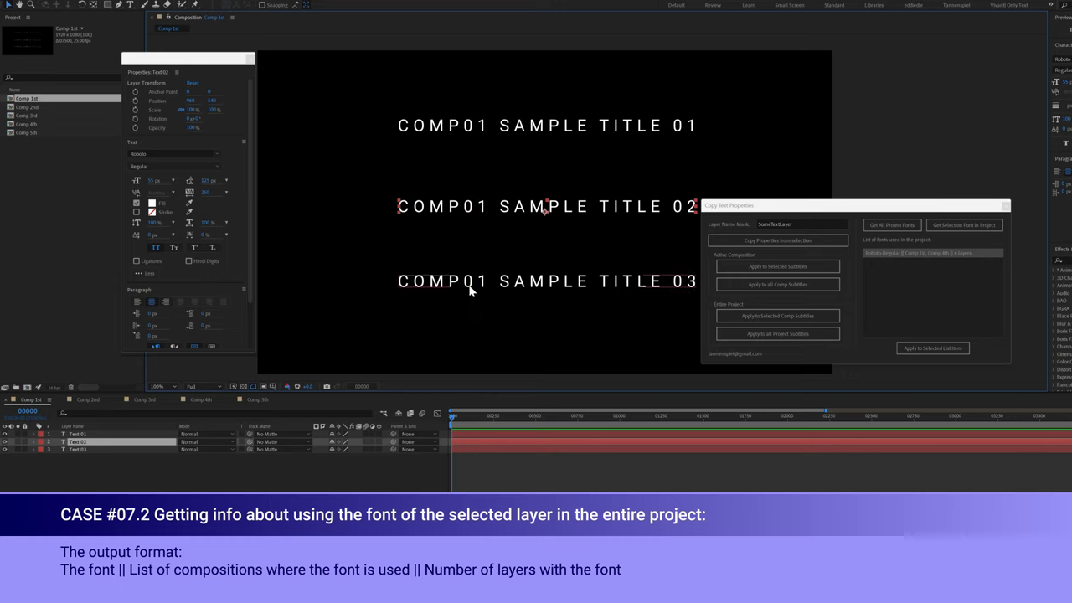
{"action": "left_click", "coordinate": [469, 289]}
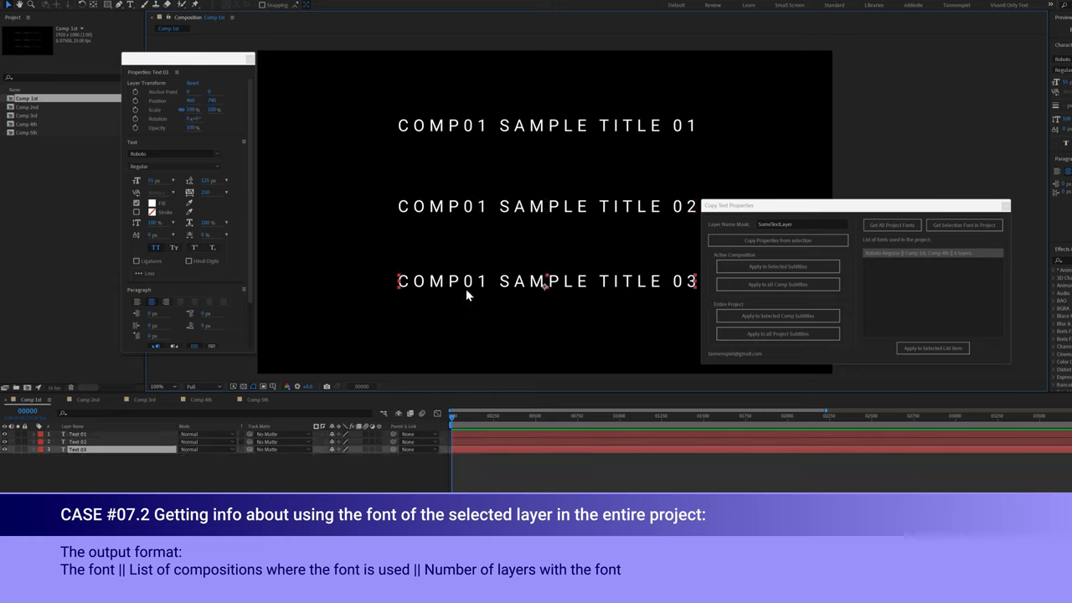
{"action": "left_click", "coordinate": [420, 336]}
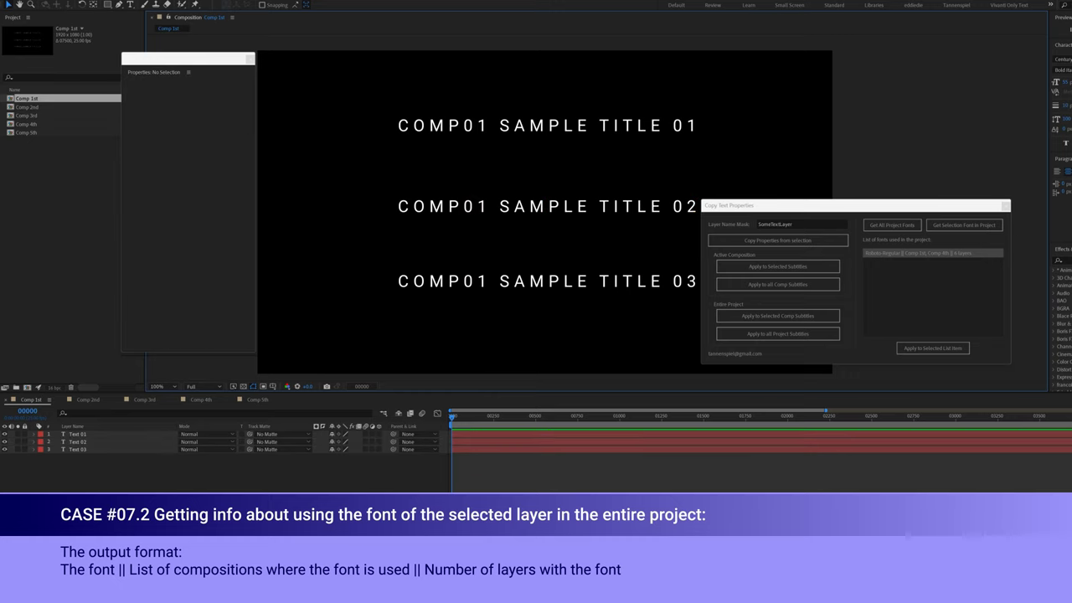
{"action": "left_click_drag", "start_coordinate": [522, 75], "coordinate": [587, 149]}
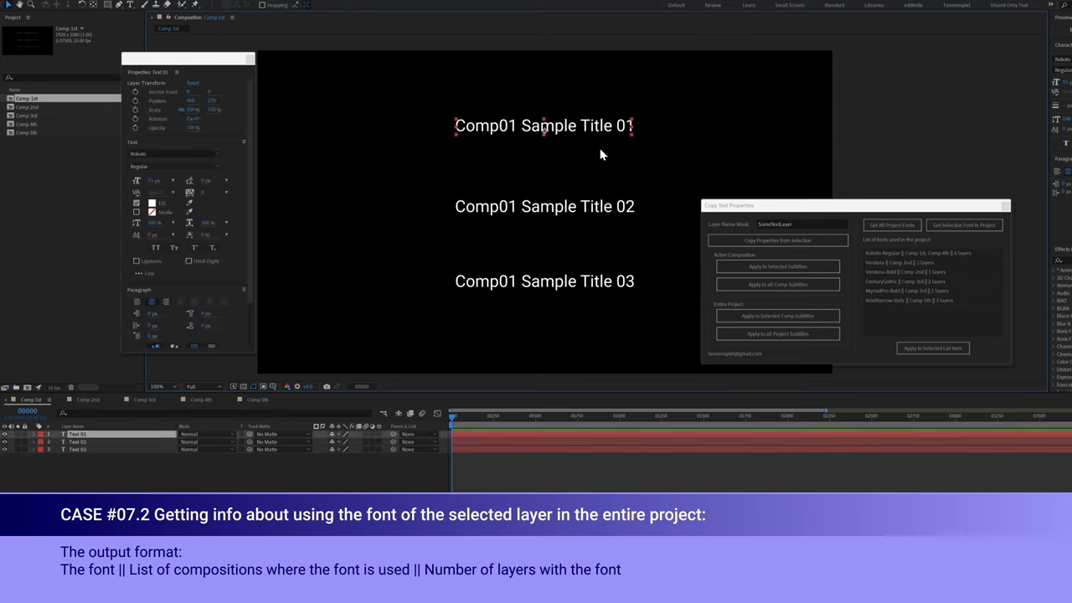
Find where Title 01's font is used and pick the Roboto-Regular entry in the font list.
{"action": "left_click", "coordinate": [966, 226]}
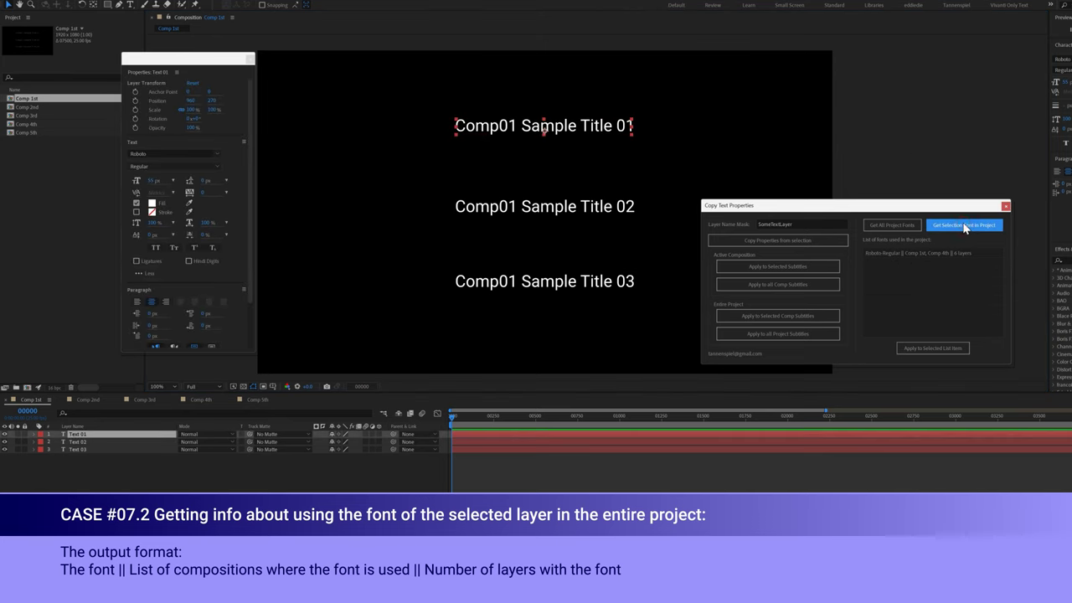
{"action": "left_click", "coordinate": [915, 254]}
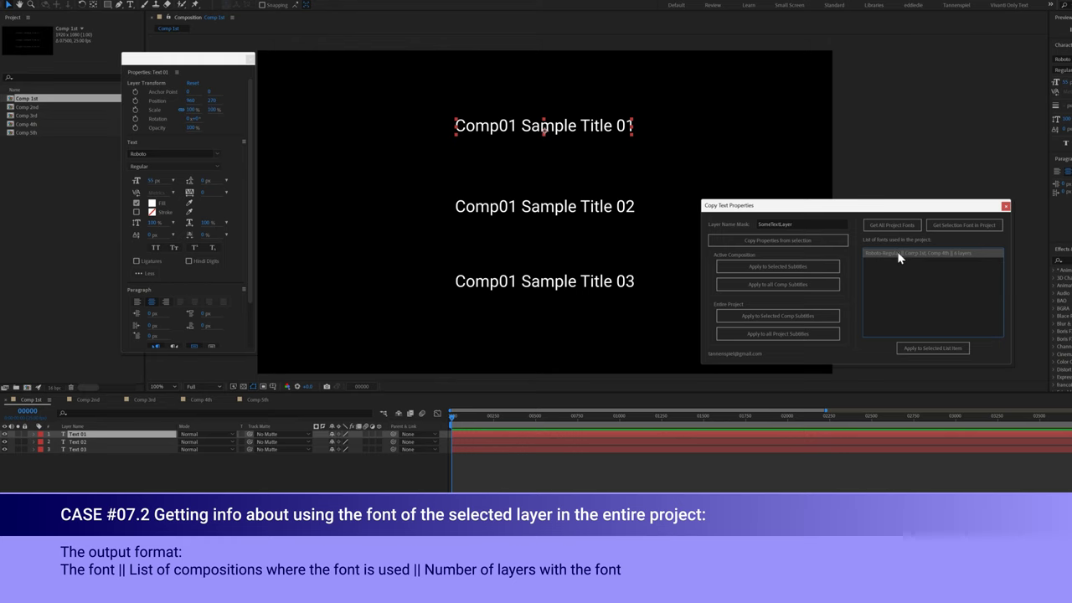
{"action": "left_click", "coordinate": [491, 144]}
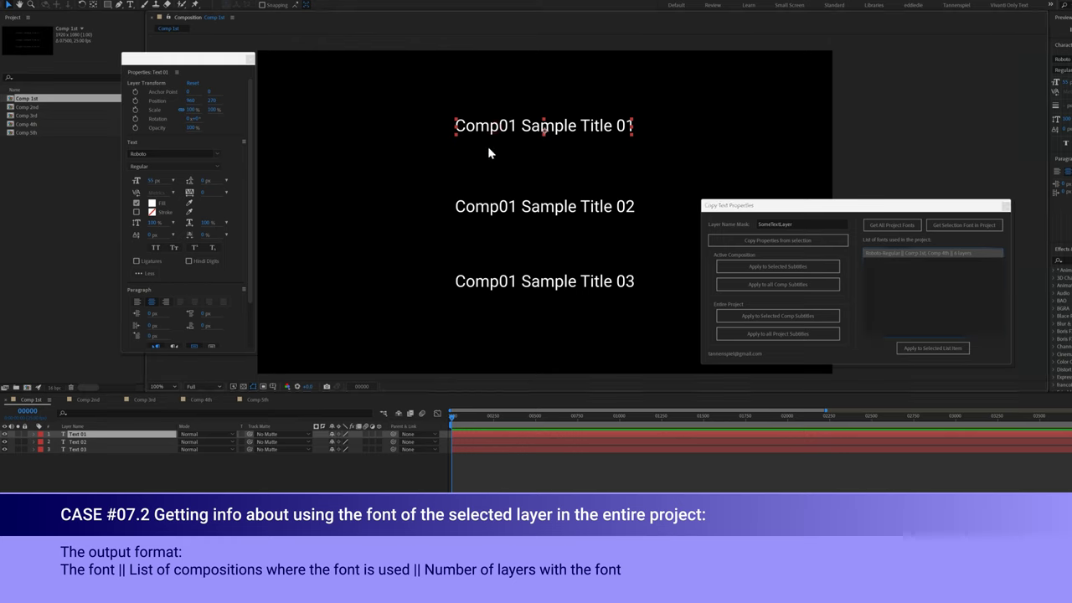
{"action": "left_click", "coordinate": [488, 215]}
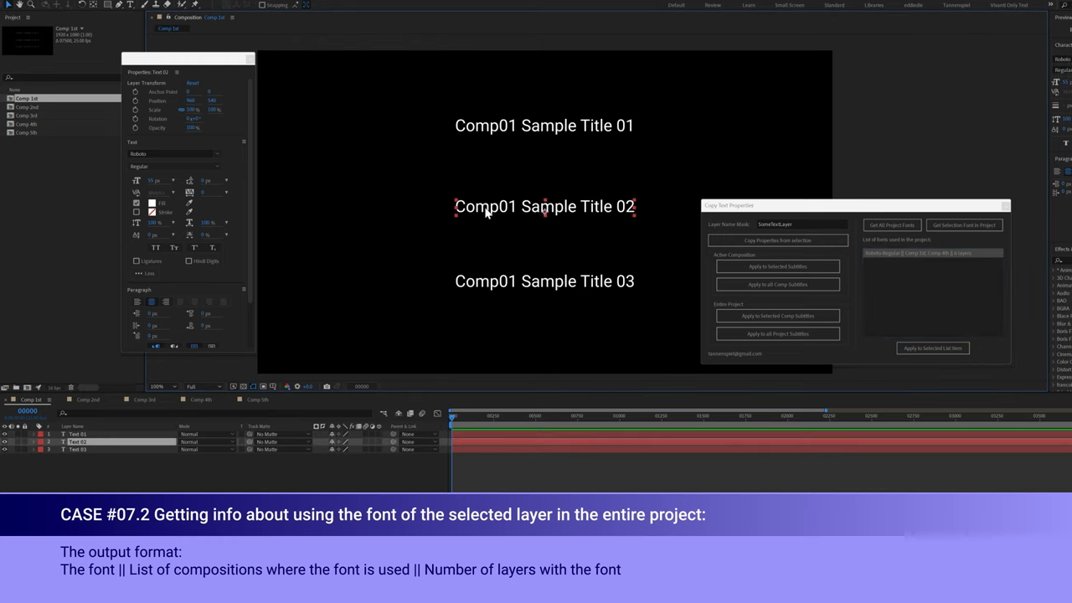
{"action": "left_click", "coordinate": [492, 282]}
{"action": "left_click", "coordinate": [941, 256]}
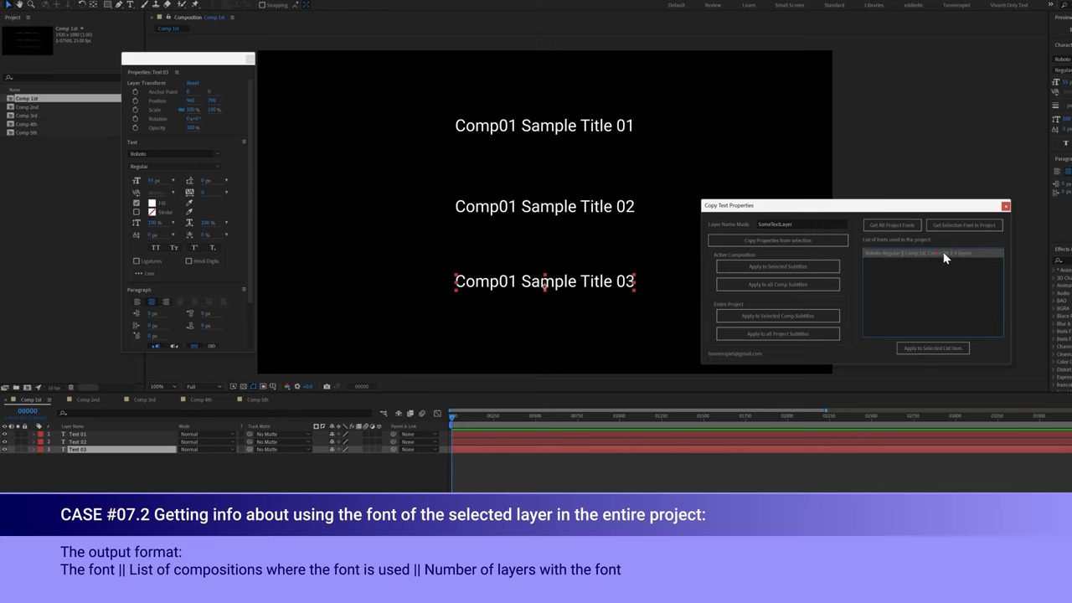
Open Comp 4th and select its Text 02 and Text 03 title layers.
{"action": "left_click", "coordinate": [26, 124]}
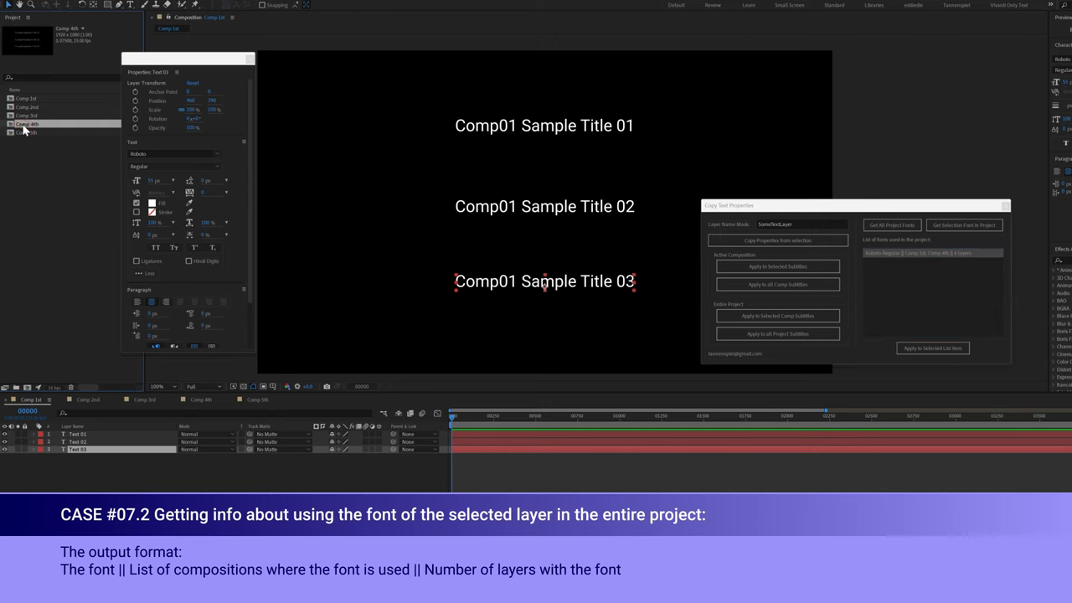
{"action": "double_click", "coordinate": [27, 126]}
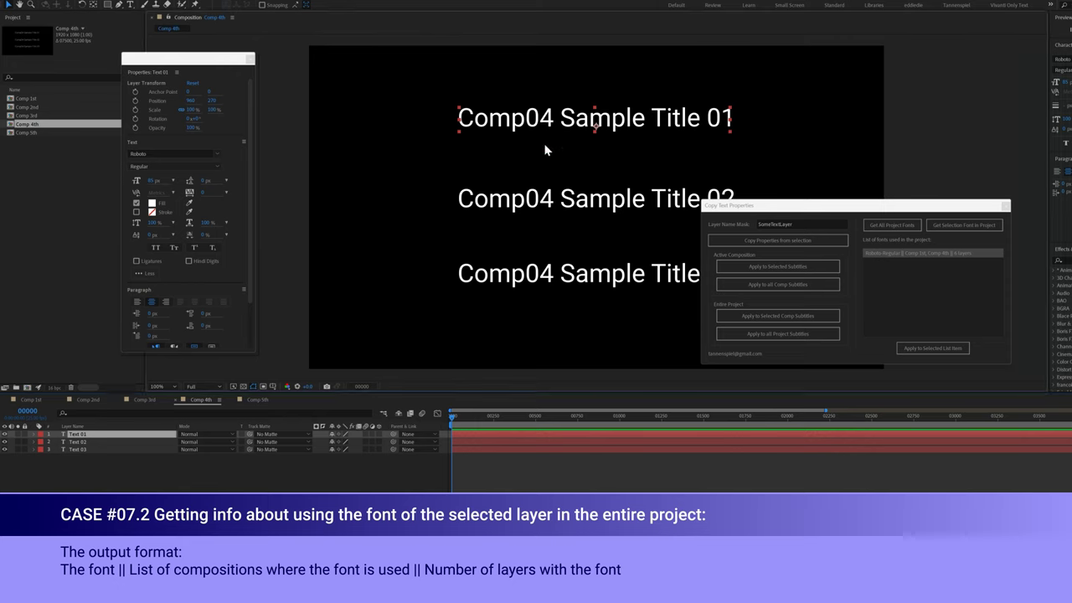
{"action": "left_click", "coordinate": [549, 201]}
{"action": "left_click", "coordinate": [536, 280]}
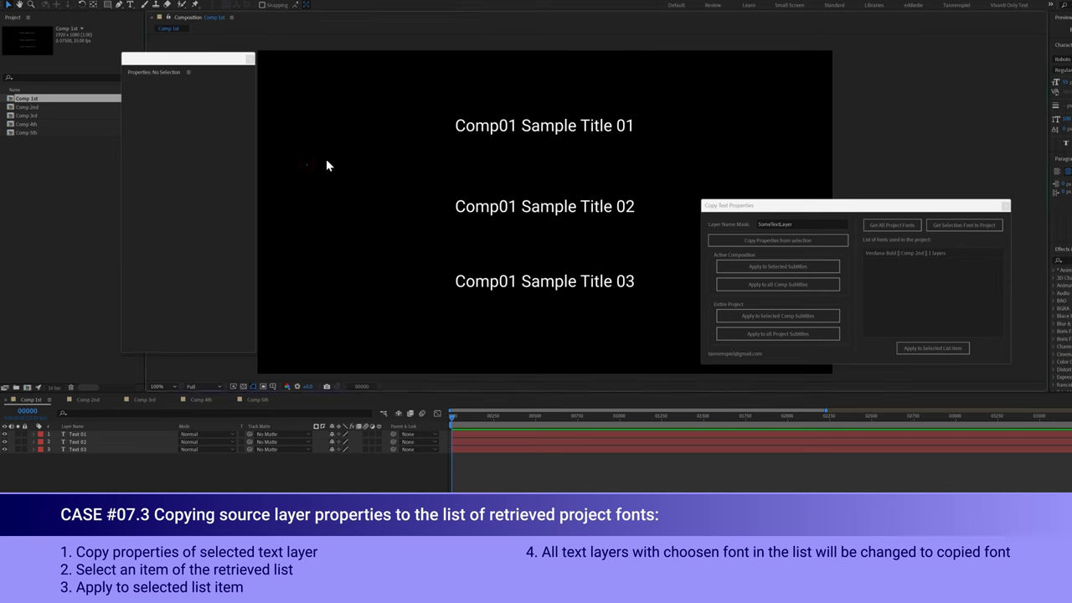
Select Title 01 in Comp 1st and list every font used in the project.
{"action": "left_click", "coordinate": [505, 129]}
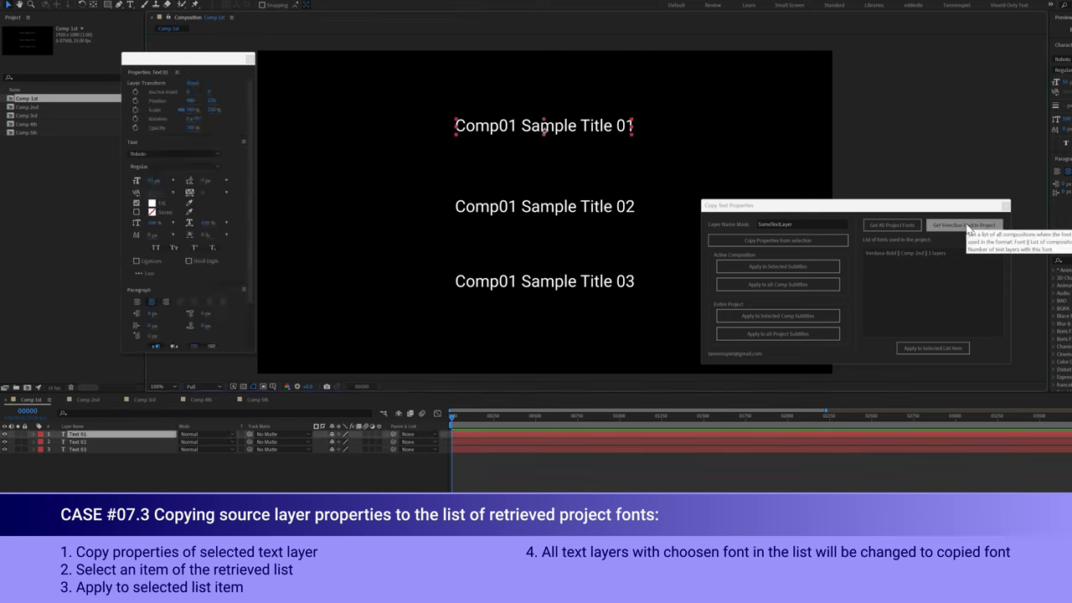
{"action": "left_click", "coordinate": [885, 230]}
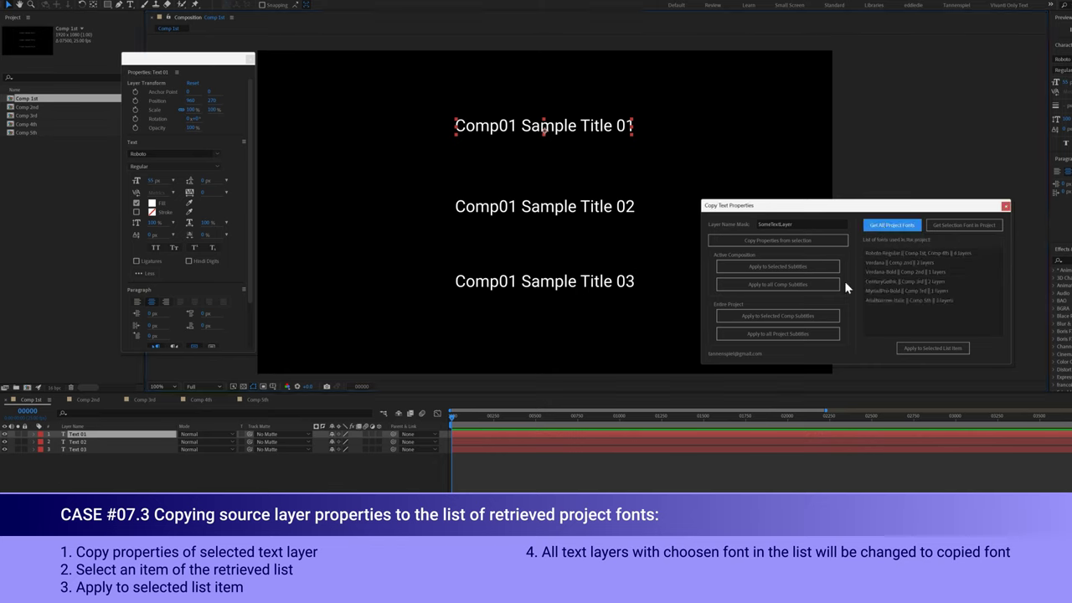
{"action": "left_click", "coordinate": [505, 132]}
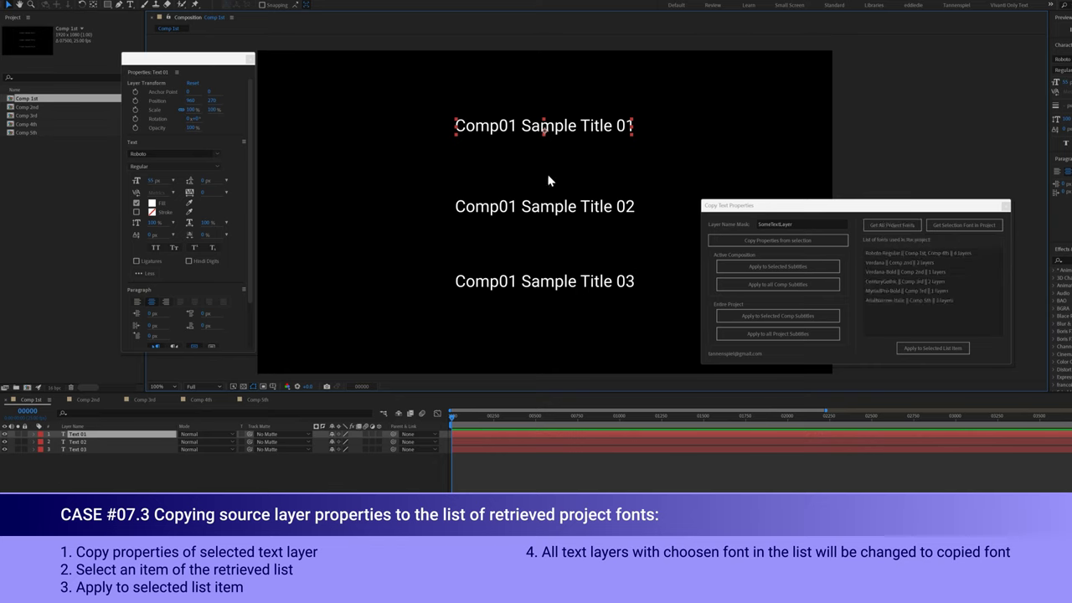
Make Title 01 Century Gothic Bold, all caps, with an FF6666 stroke, and copy its properties.
{"action": "left_click", "coordinate": [172, 153]}
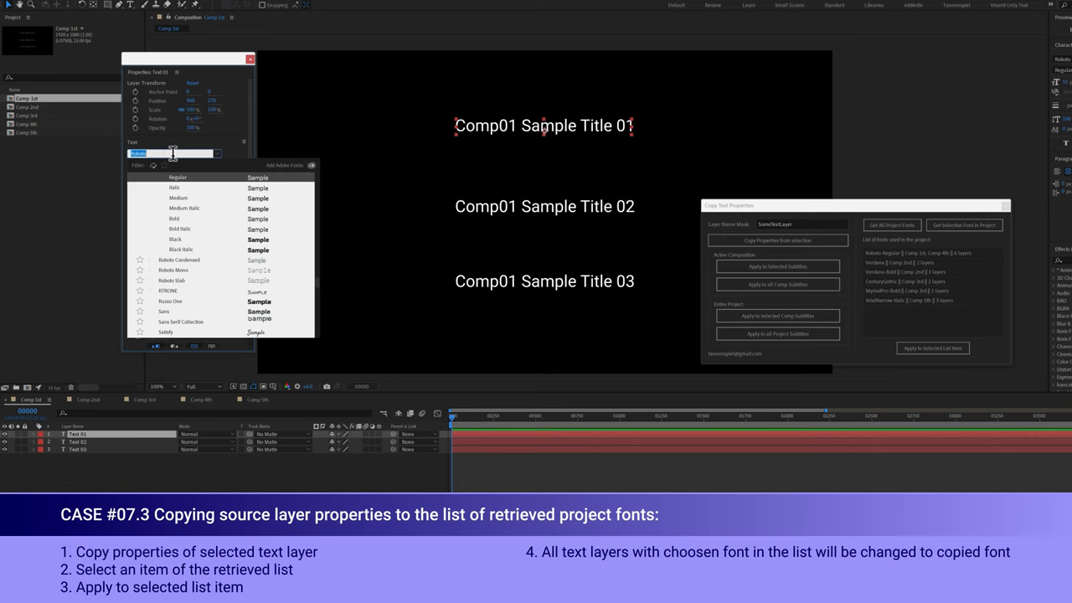
{"action": "type", "text": "centu"}
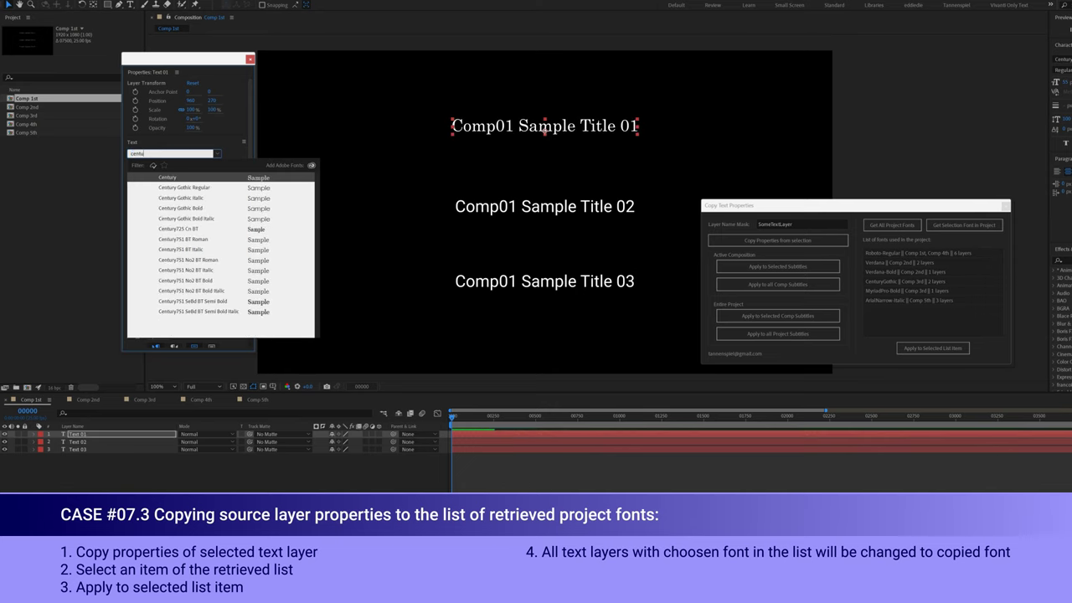
{"action": "key", "text": "Down"}
{"action": "key", "text": "Down"}
{"action": "key", "text": "Down"}
{"action": "key", "text": "Return"}
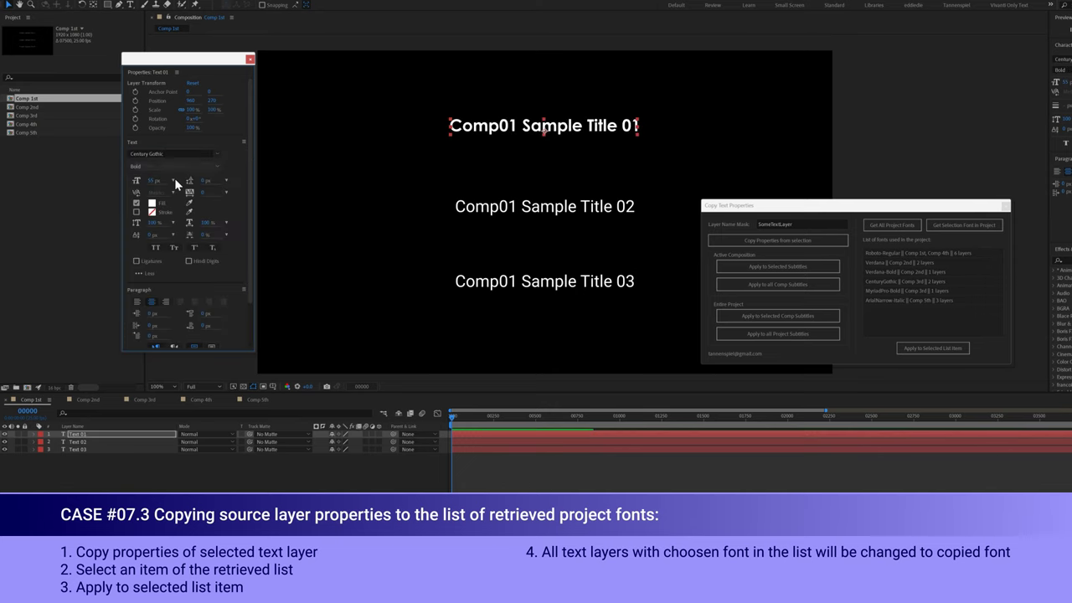
{"action": "left_click", "coordinate": [152, 213]}
{"action": "left_click", "coordinate": [216, 255]}
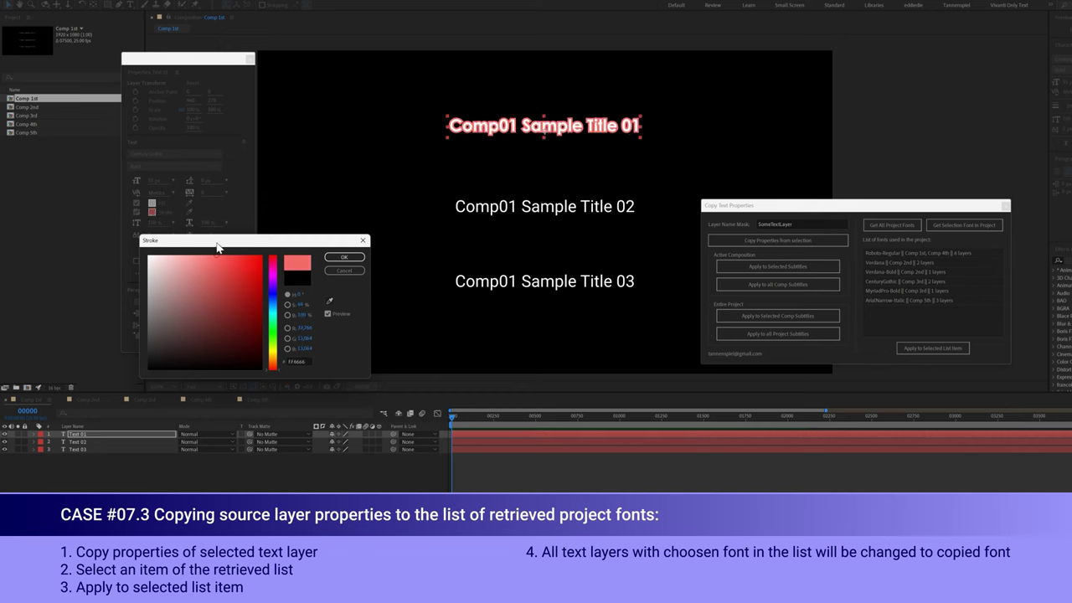
{"action": "left_click", "coordinate": [350, 260]}
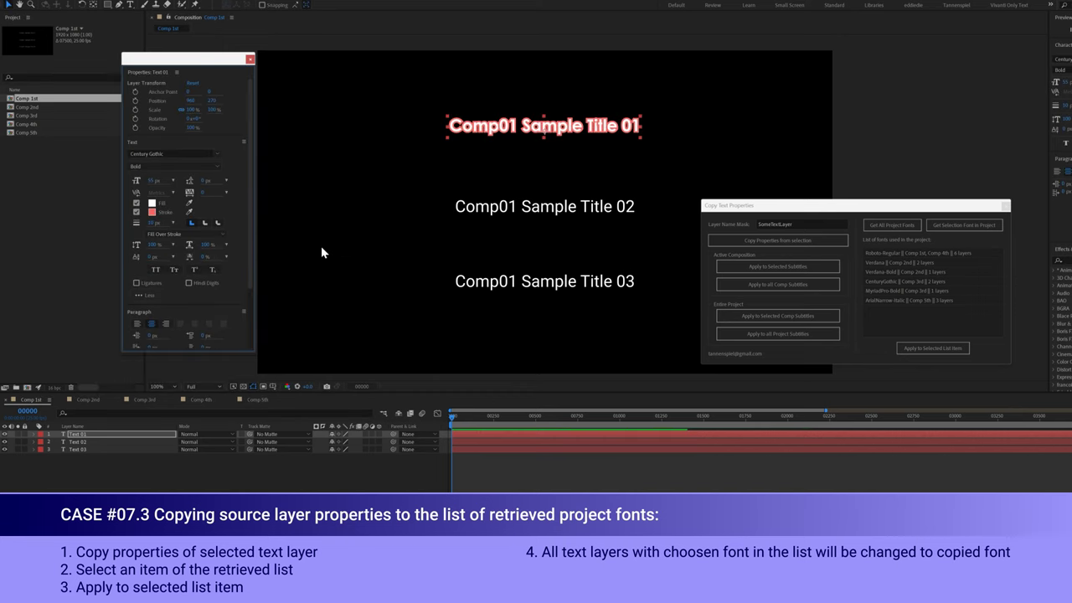
{"action": "left_click", "coordinate": [154, 270]}
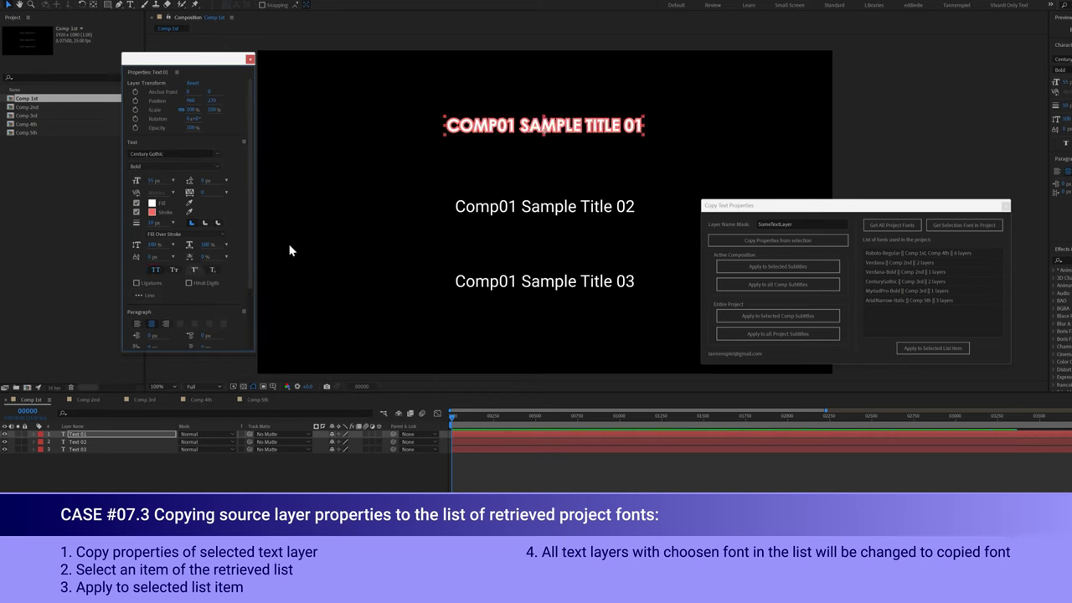
{"action": "left_click", "coordinate": [764, 243]}
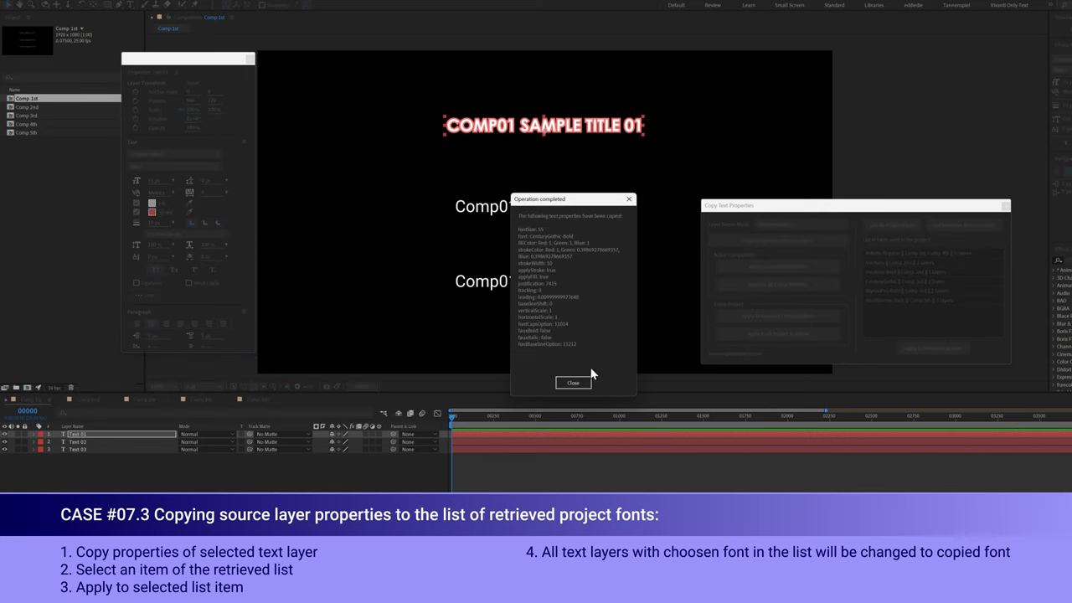
Apply the copied Title 01 red-stroked caps style to the Verdana list item's 2 layers.
{"action": "left_click", "coordinate": [573, 381]}
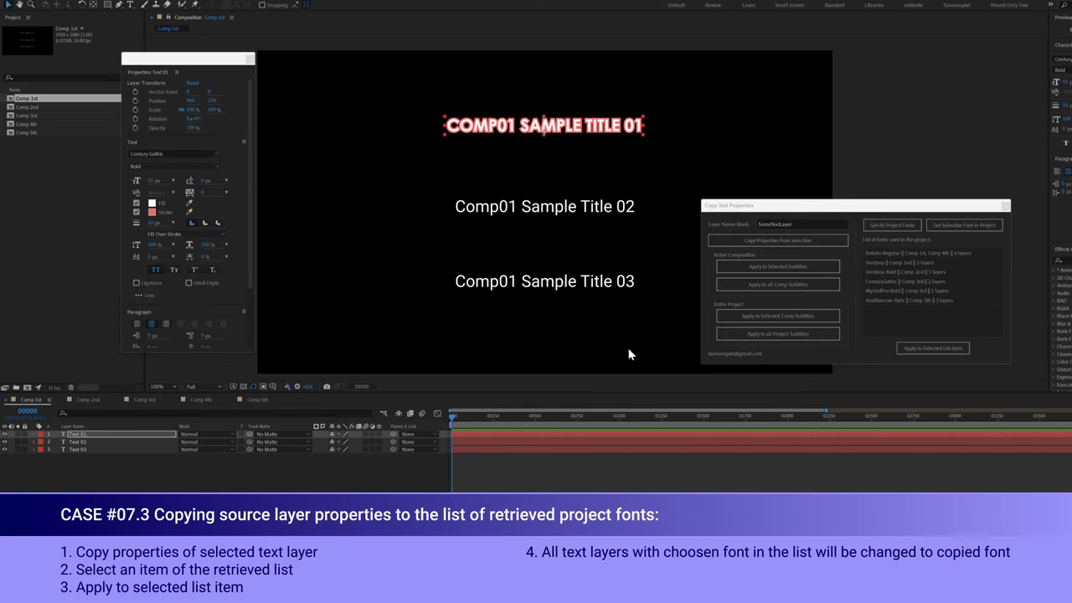
{"action": "left_click", "coordinate": [907, 252]}
{"action": "left_click", "coordinate": [902, 300]}
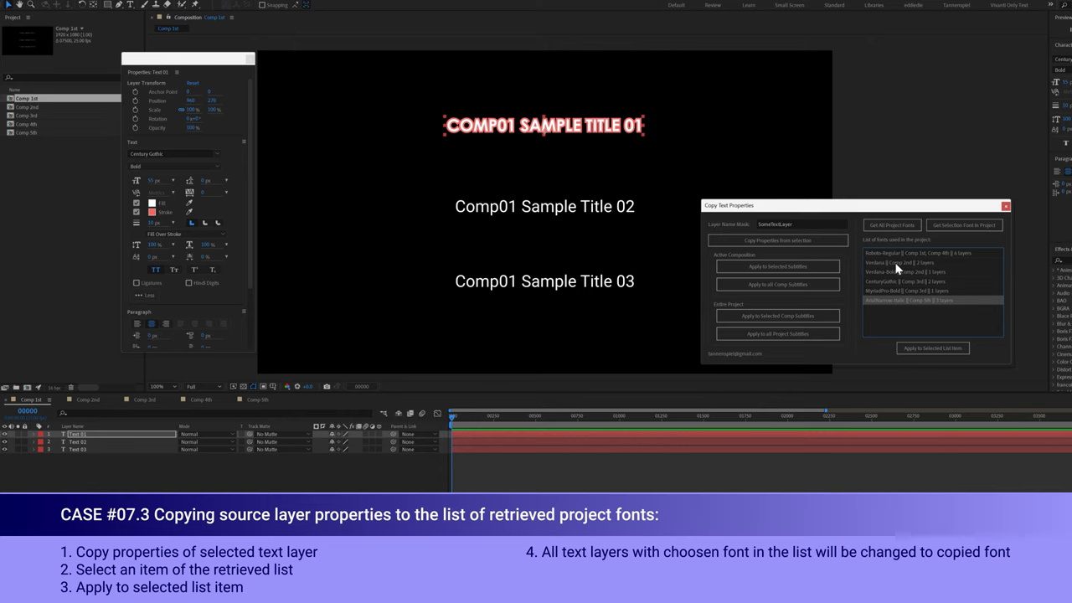
{"action": "left_click", "coordinate": [899, 265]}
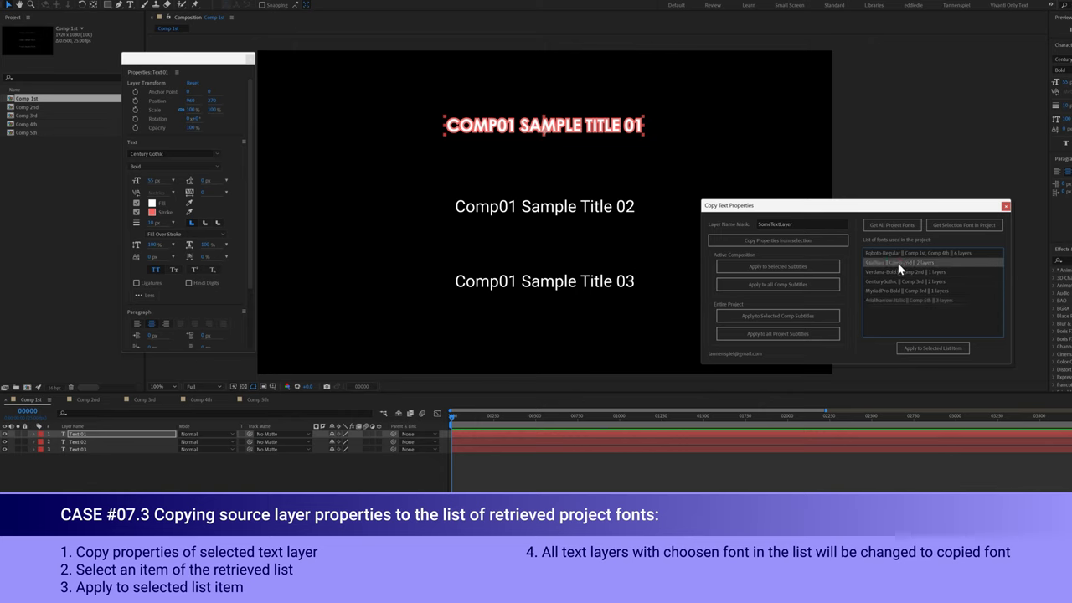
{"action": "left_click", "coordinate": [936, 348]}
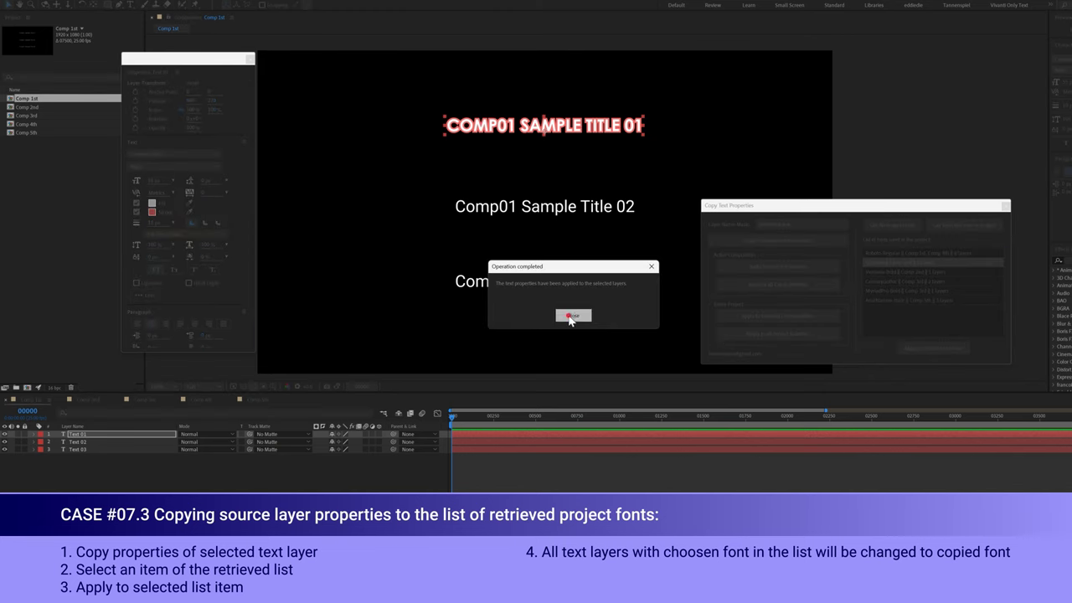
{"action": "left_click", "coordinate": [569, 316]}
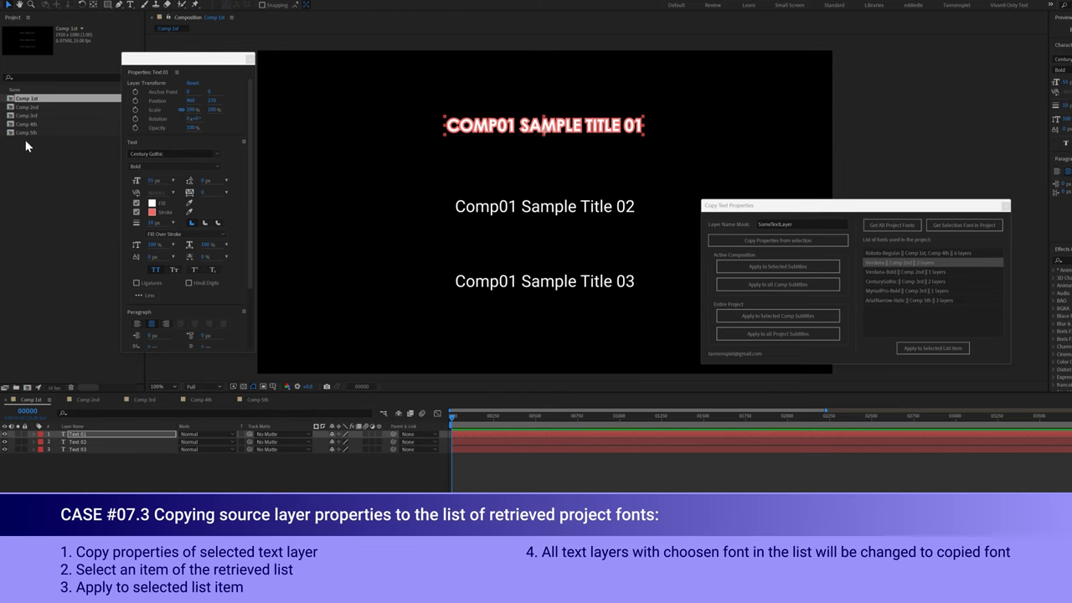
Open Comp 2nd and apply the copied style to the Verdana-Bold list item.
{"action": "left_click", "coordinate": [30, 108]}
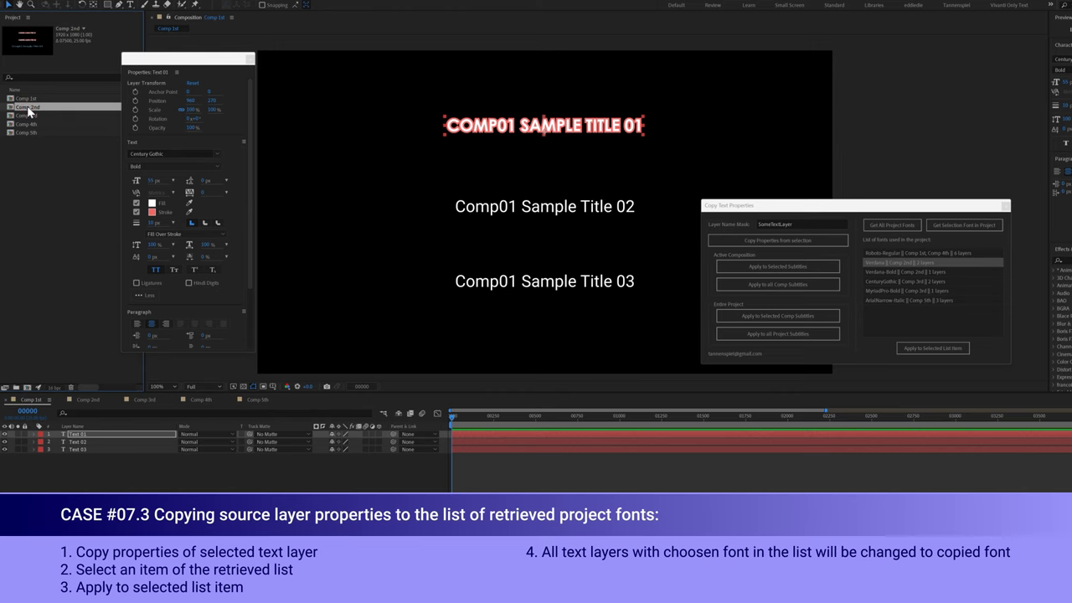
{"action": "double_click", "coordinate": [28, 109]}
{"action": "left_click", "coordinate": [501, 211]}
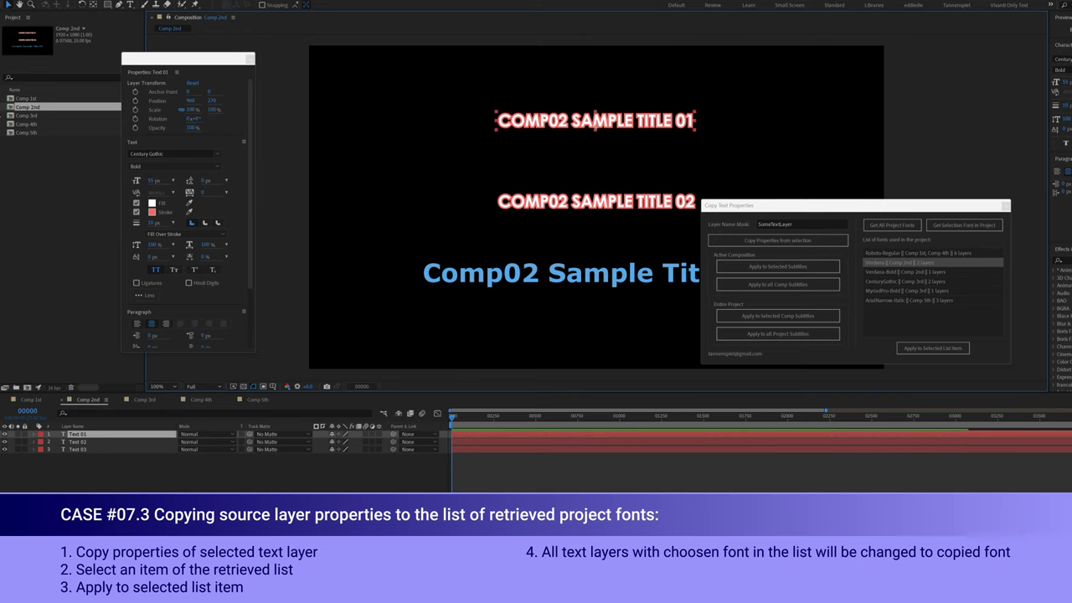
{"action": "left_click", "coordinate": [894, 271]}
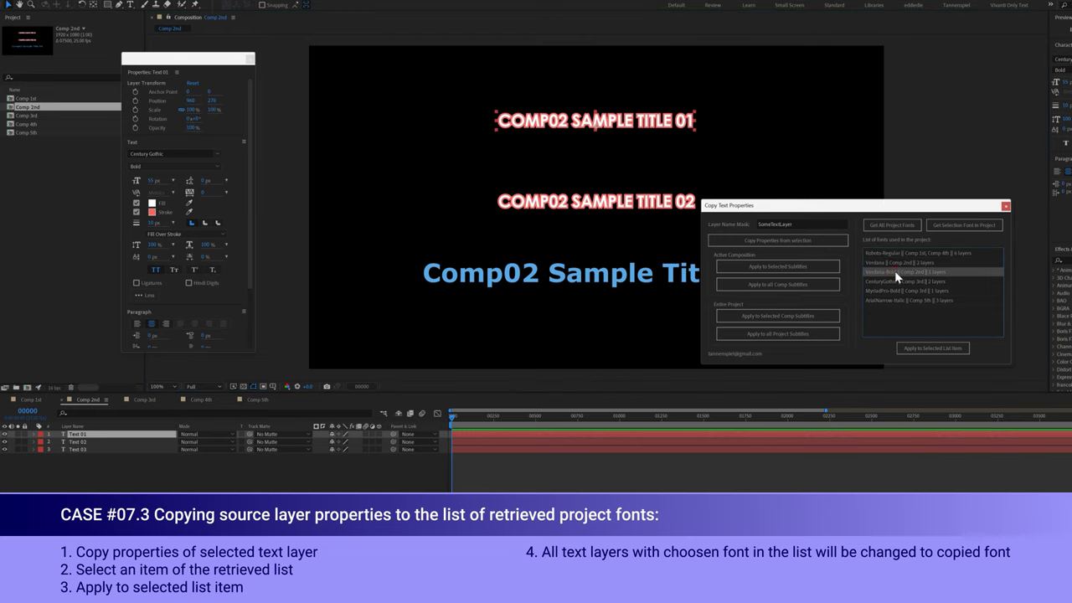
{"action": "left_click", "coordinate": [580, 282]}
{"action": "left_click", "coordinate": [913, 274]}
{"action": "left_click", "coordinate": [918, 350]}
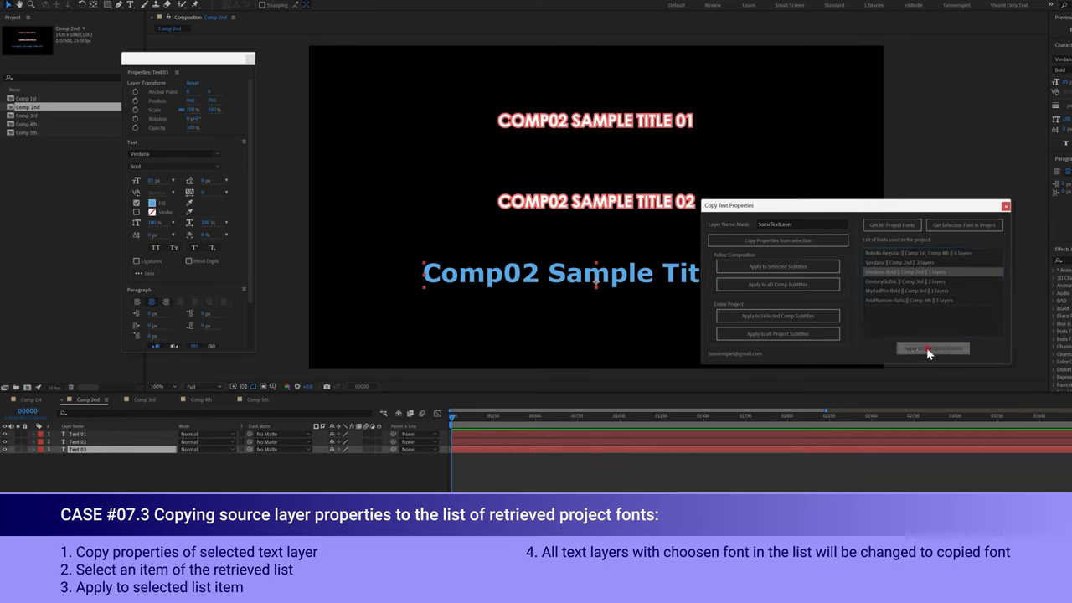
{"action": "left_click", "coordinate": [572, 315]}
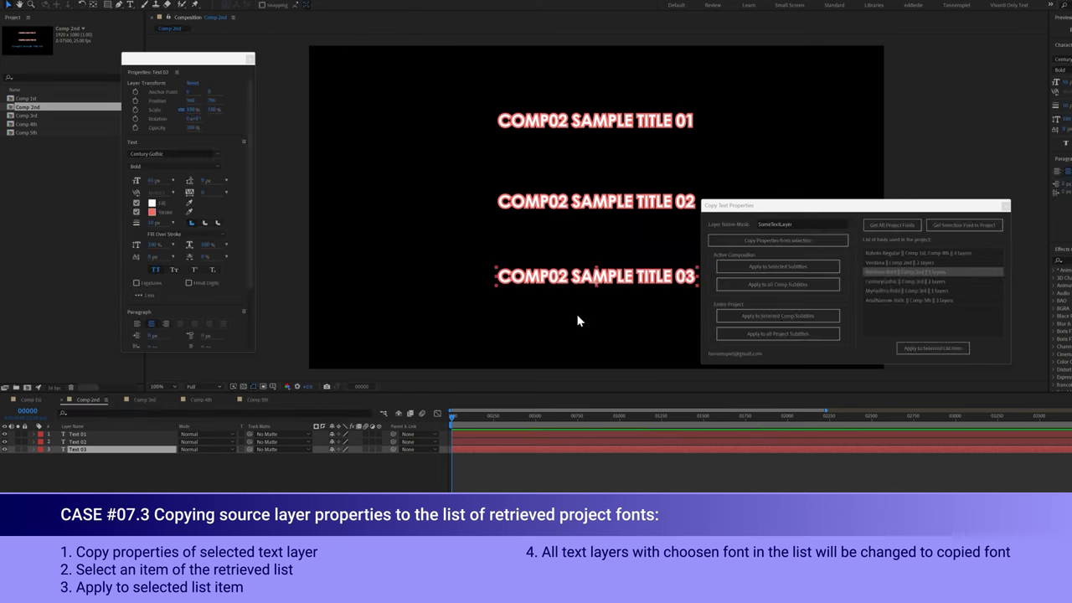
Copy text properties again and apply them to the CenturyGothic list item.
{"action": "left_click", "coordinate": [902, 283]}
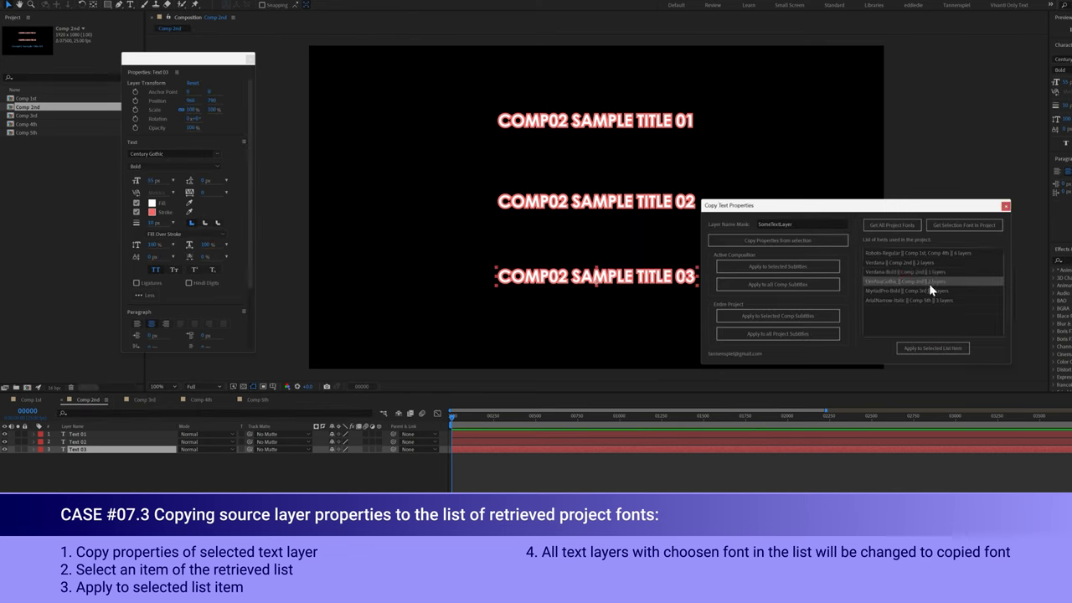
{"action": "left_click", "coordinate": [778, 240]}
{"action": "left_click", "coordinate": [930, 346]}
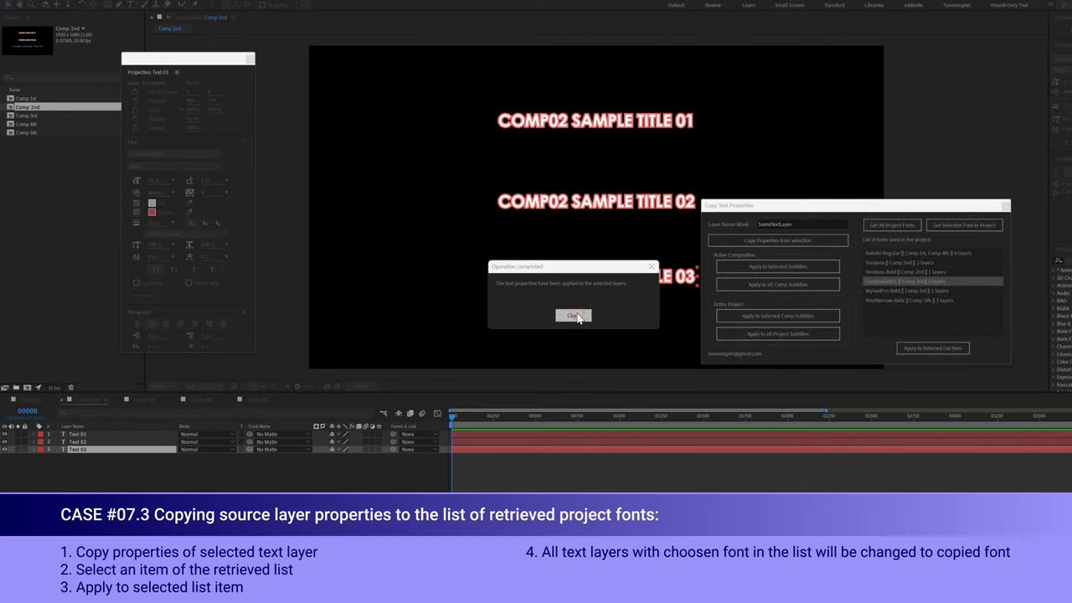
{"action": "left_click", "coordinate": [574, 315]}
{"action": "left_click", "coordinate": [30, 118]}
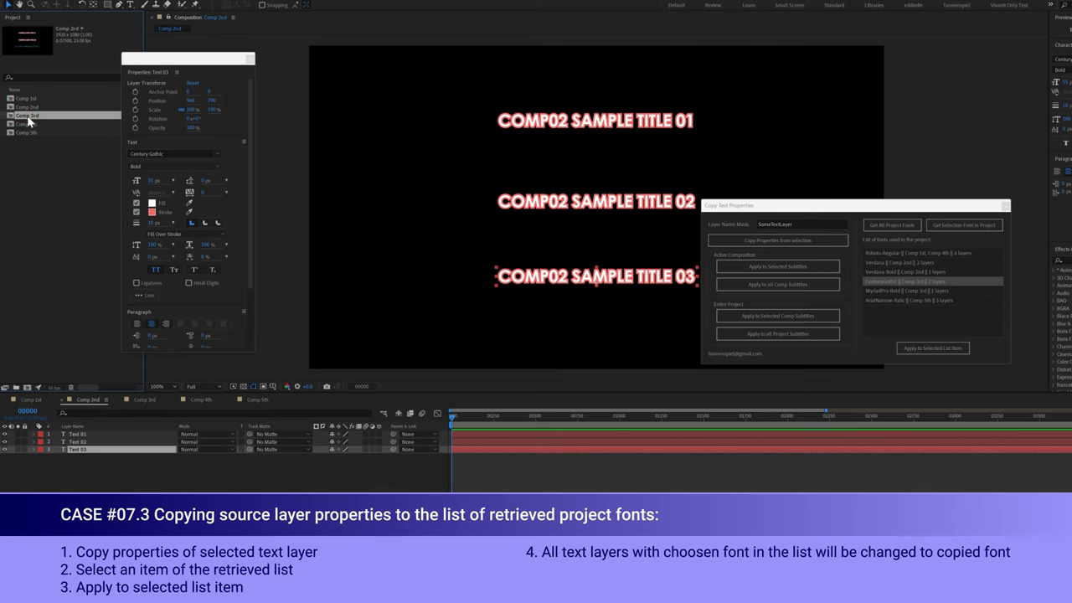
Open Comp 3rd from the Project panel to view its three titles.
{"action": "double_click", "coordinate": [28, 118]}
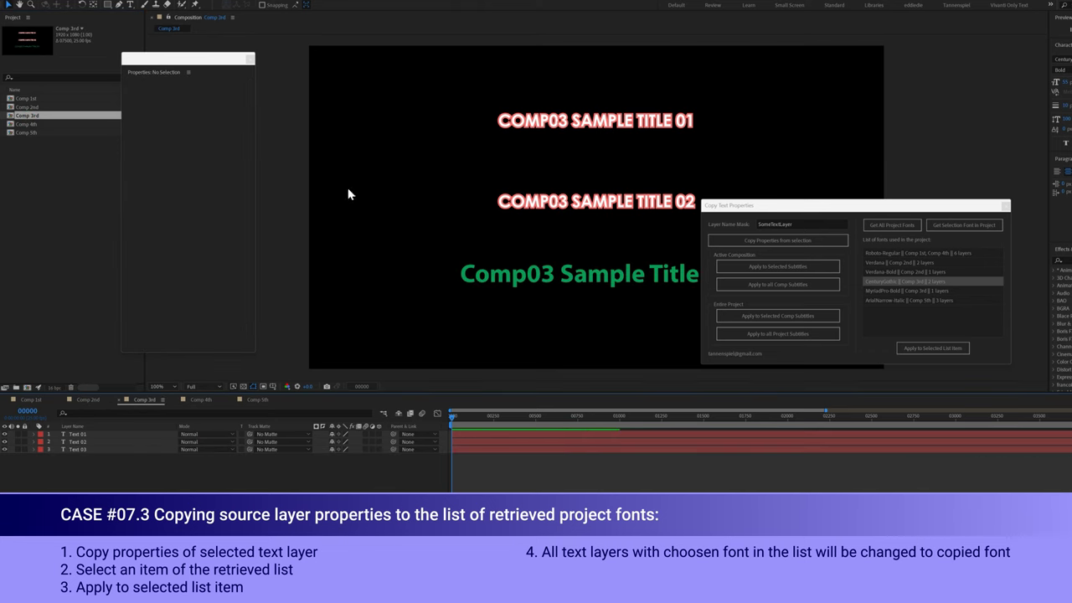